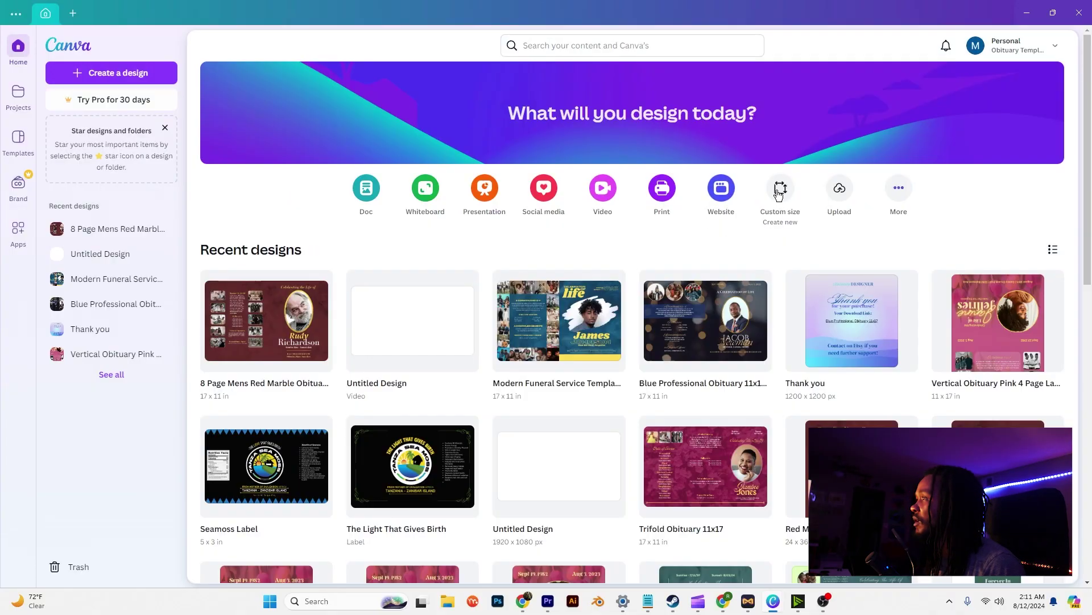
# - Create a new custom-size design of 17 × 11 inches
pyautogui.click(119, 80)
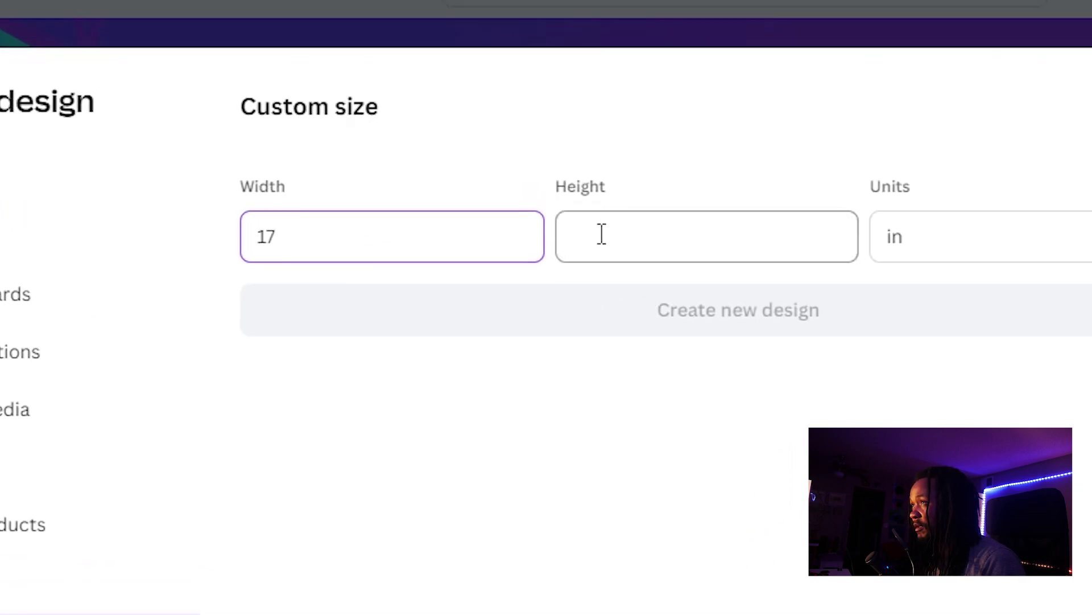
pyautogui.click(640, 232)
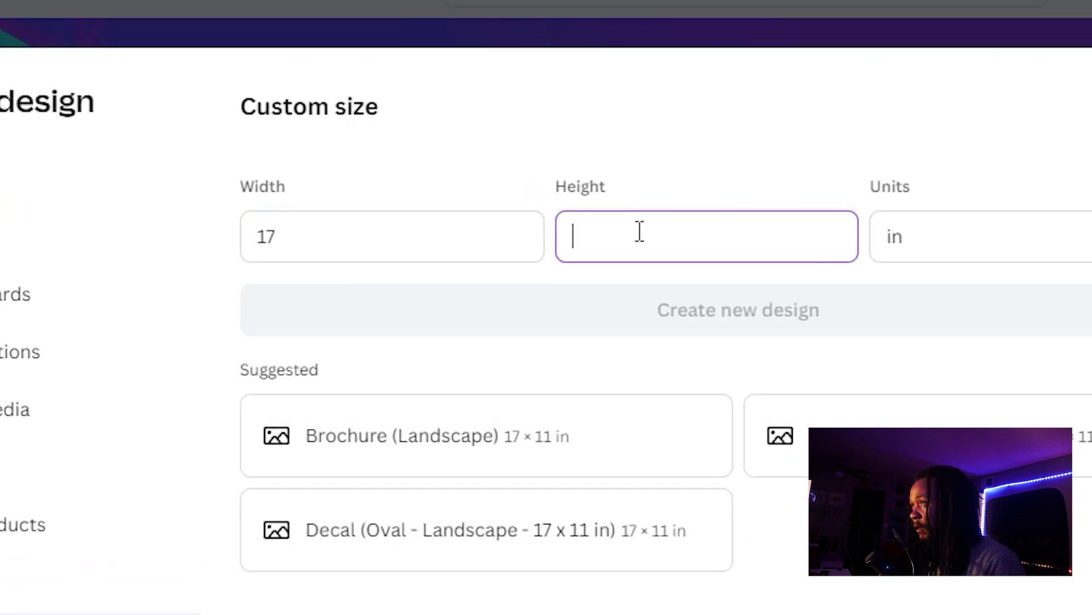
pyautogui.write('11')
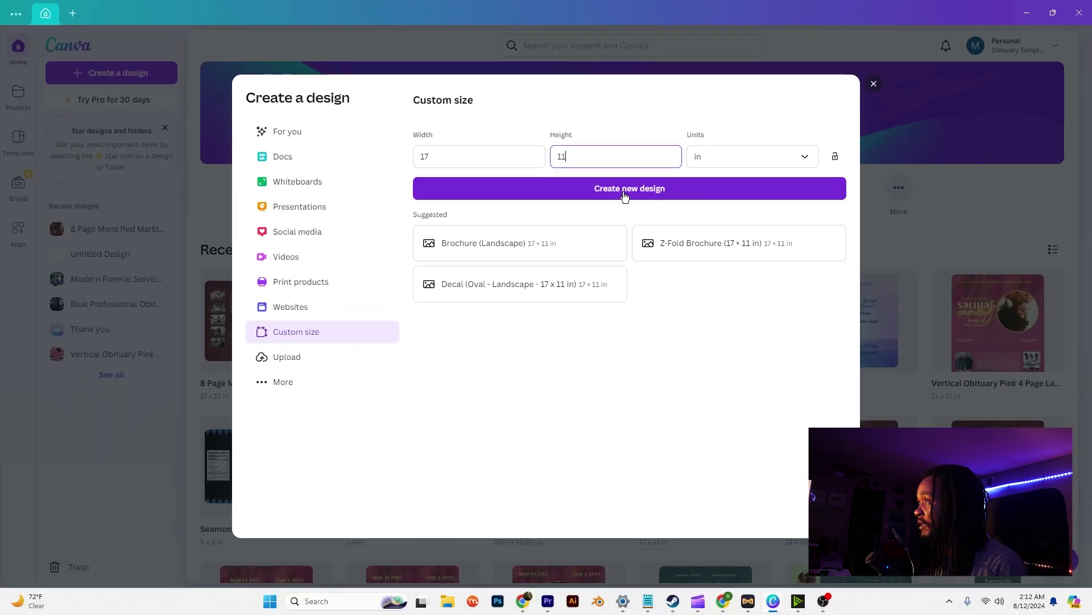
pyautogui.click(685, 264)
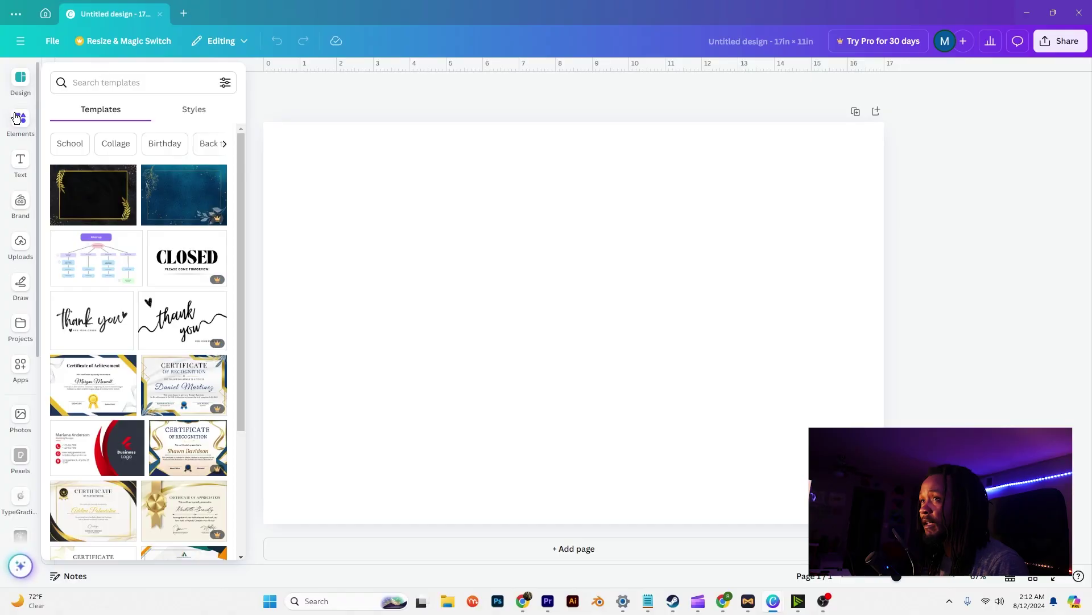
# - Search Pexels for 'white floral' and place the daisy photo on the page
pyautogui.scroll(-2, 21, 421)
pyautogui.click(21, 346)
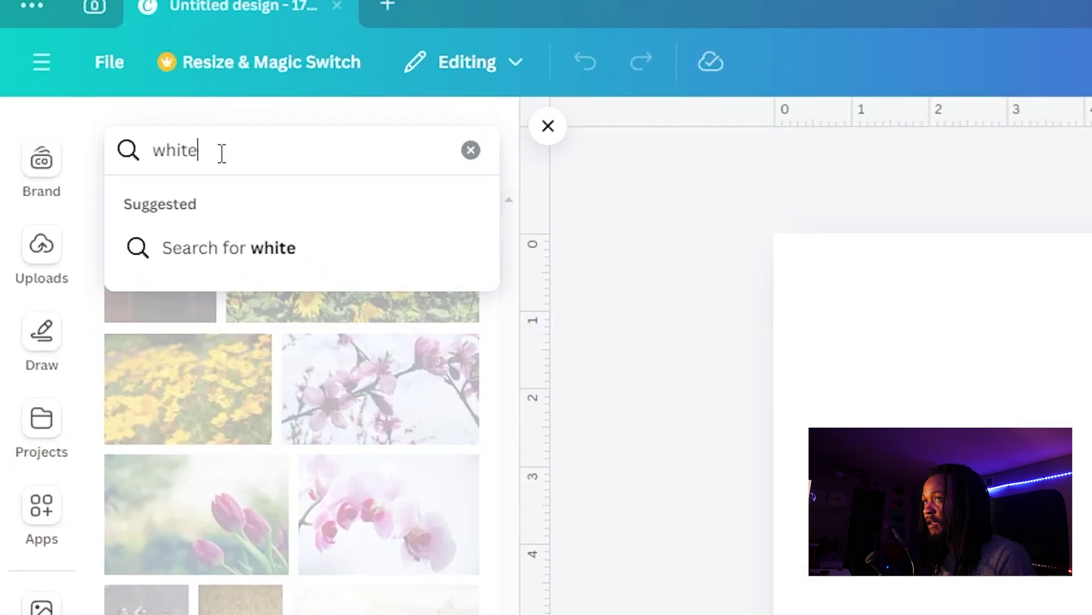
pyautogui.write('oral')
pyautogui.press('Return')
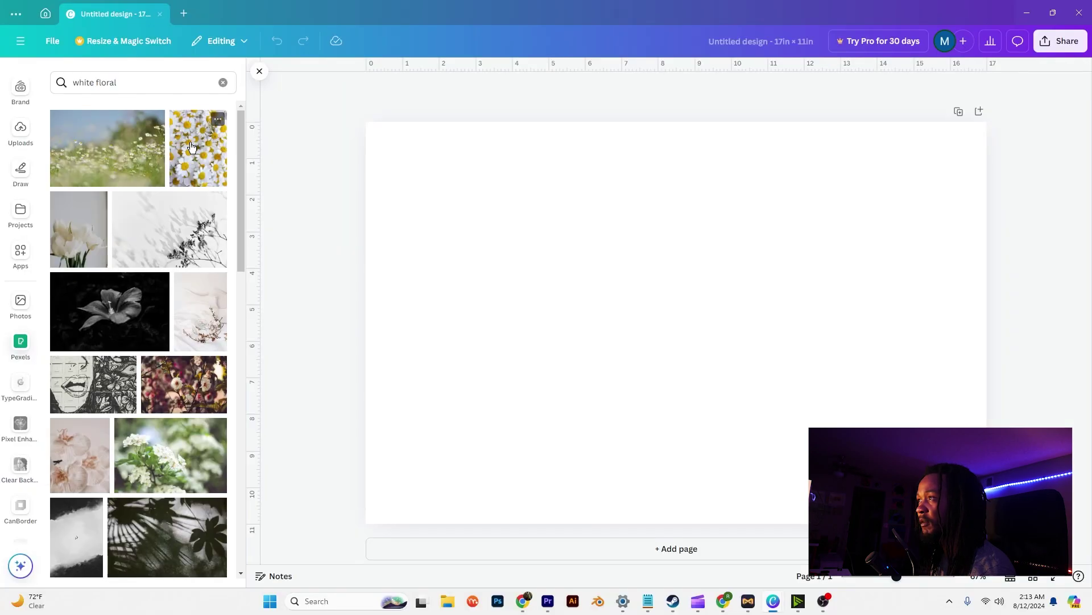
pyautogui.moveTo(191, 148); pyautogui.dragTo(510, 211)
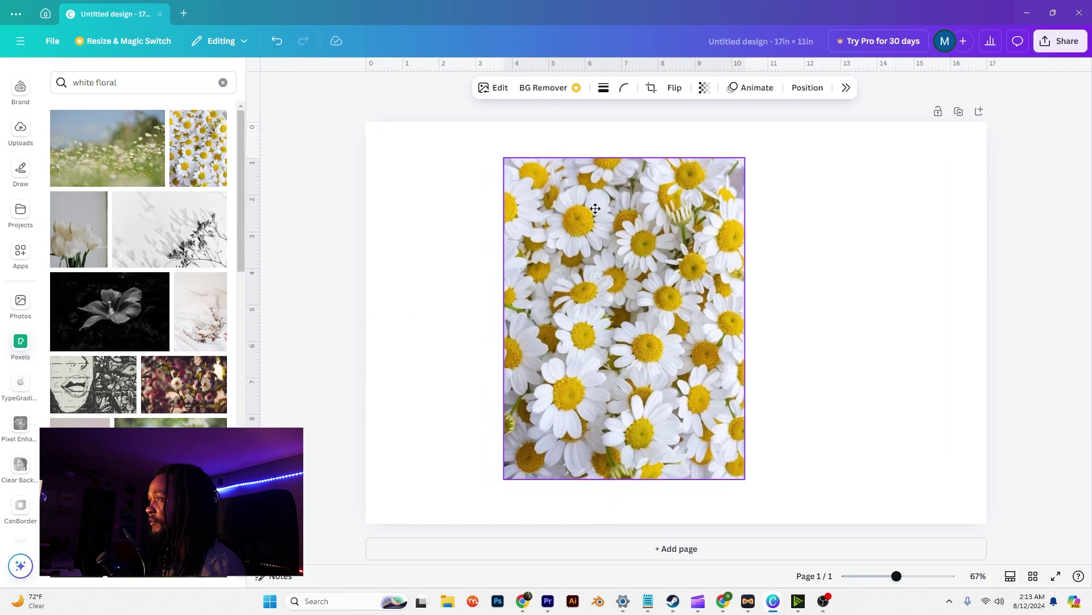
# - Rotate the daisy photo to landscape and stretch it to cover the whole page
pyautogui.moveTo(631, 493); pyautogui.dragTo(543, 310)
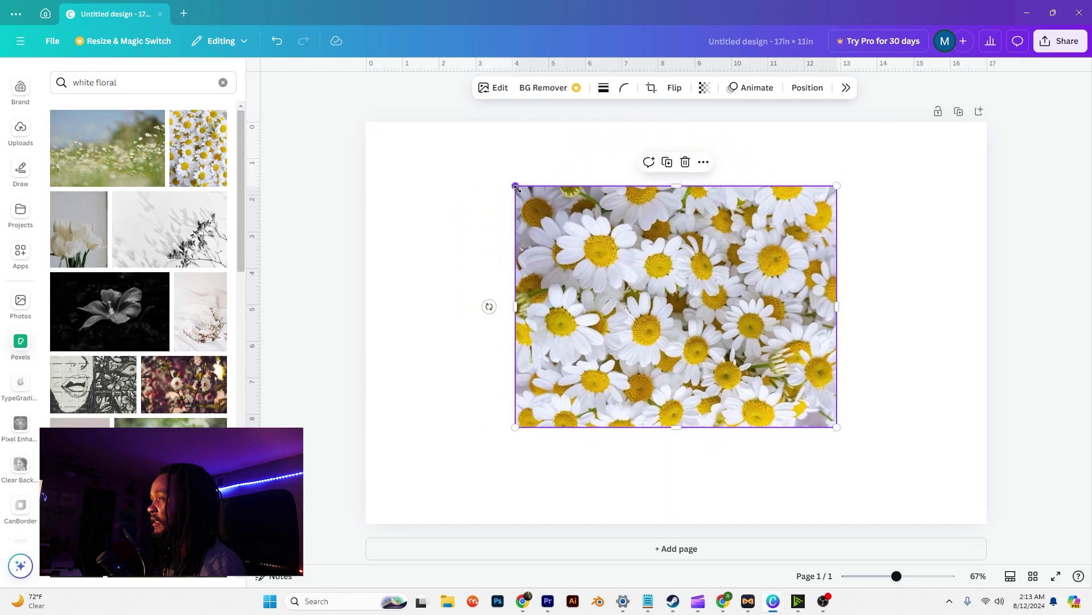
pyautogui.moveTo(518, 189); pyautogui.dragTo(419, 137)
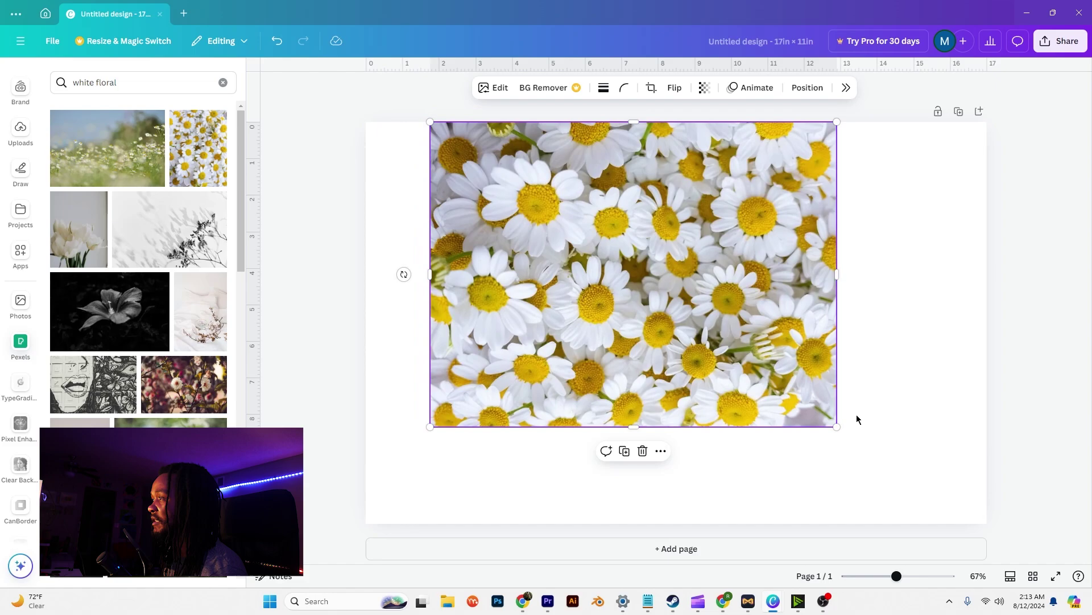
pyautogui.moveTo(836, 427); pyautogui.dragTo(965, 523)
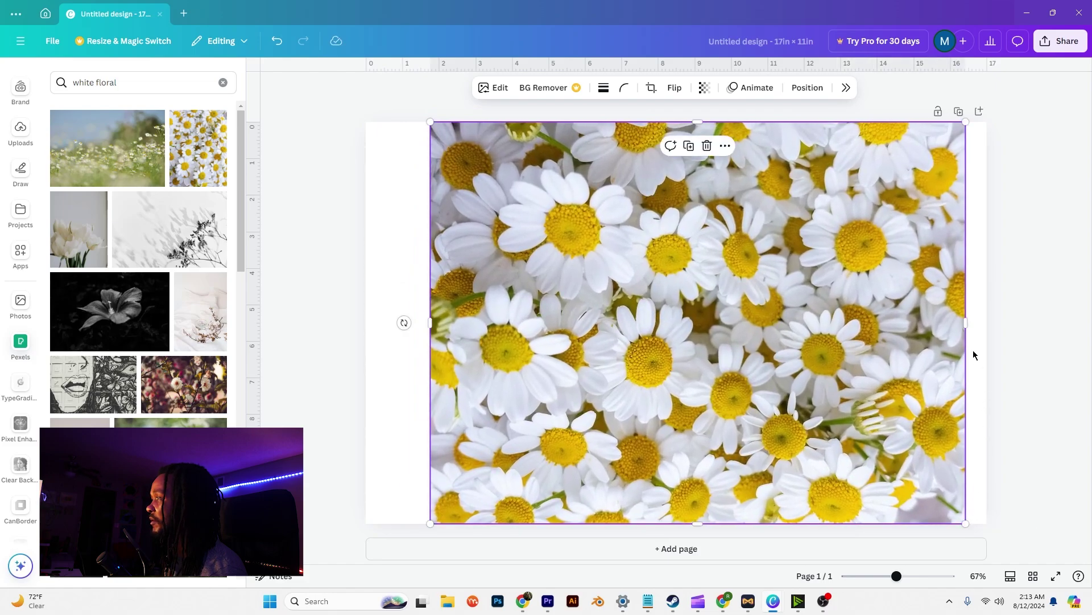
pyautogui.moveTo(967, 324); pyautogui.dragTo(987, 323)
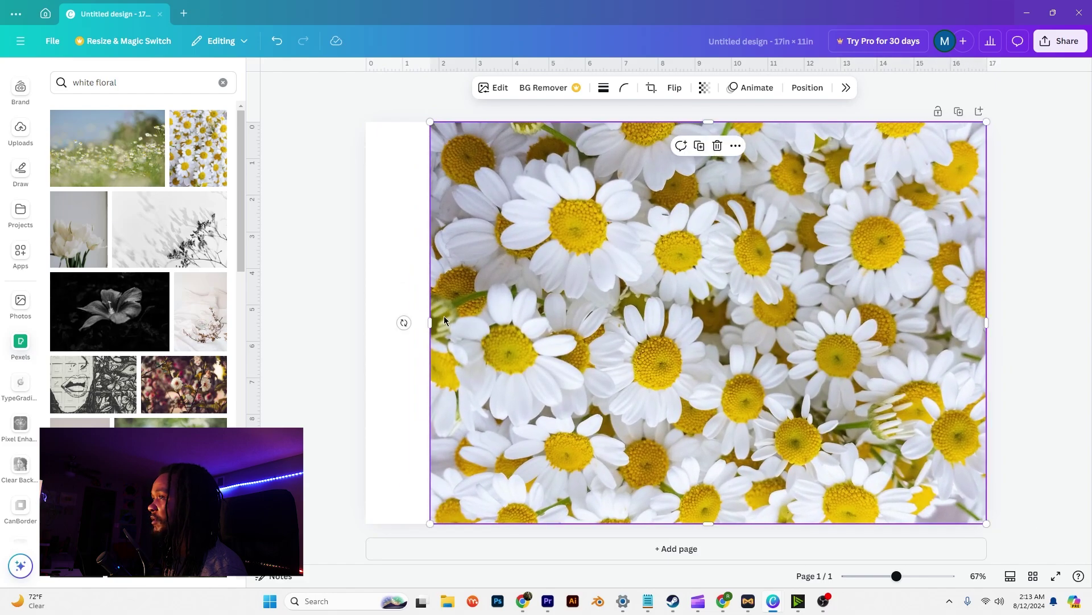
pyautogui.moveTo(414, 322); pyautogui.dragTo(365, 323)
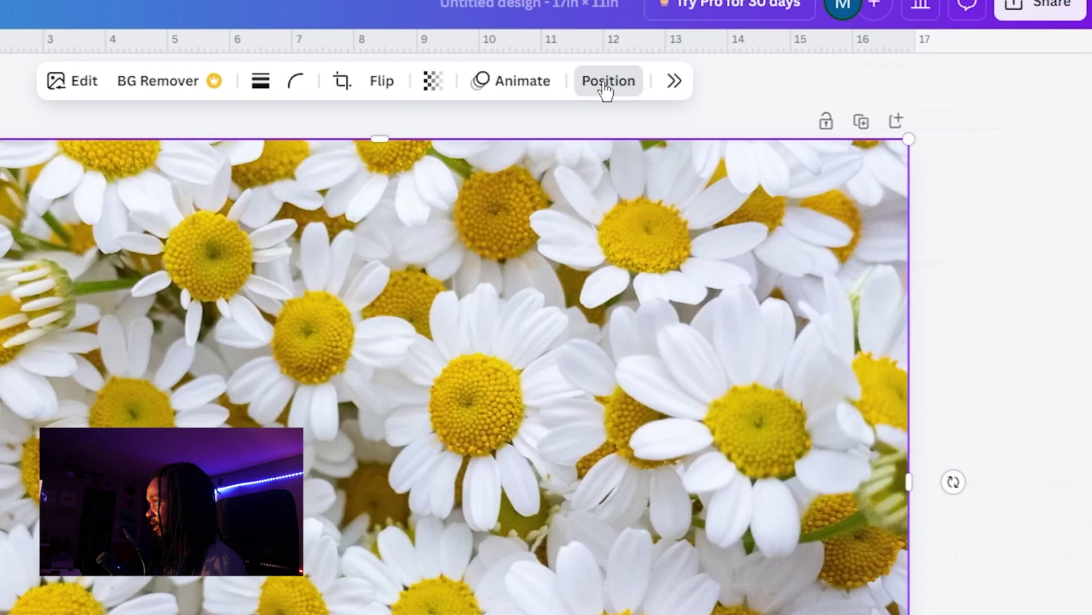
# - Select the Background layer and set its colour to Magenta #cb6ce6
pyautogui.click(807, 87)
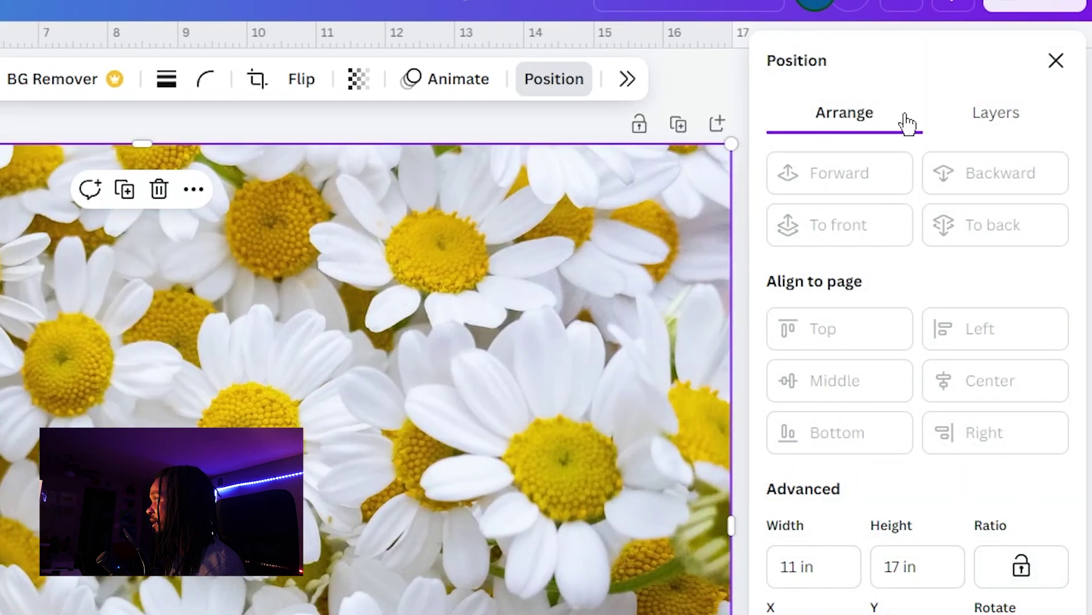
pyautogui.click(968, 127)
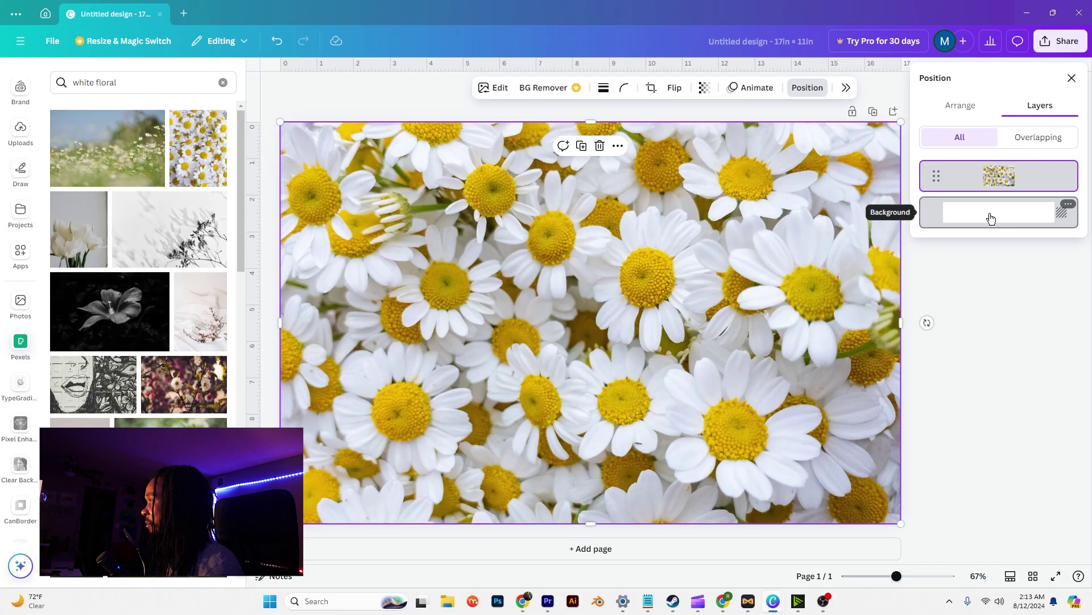
pyautogui.click(991, 218)
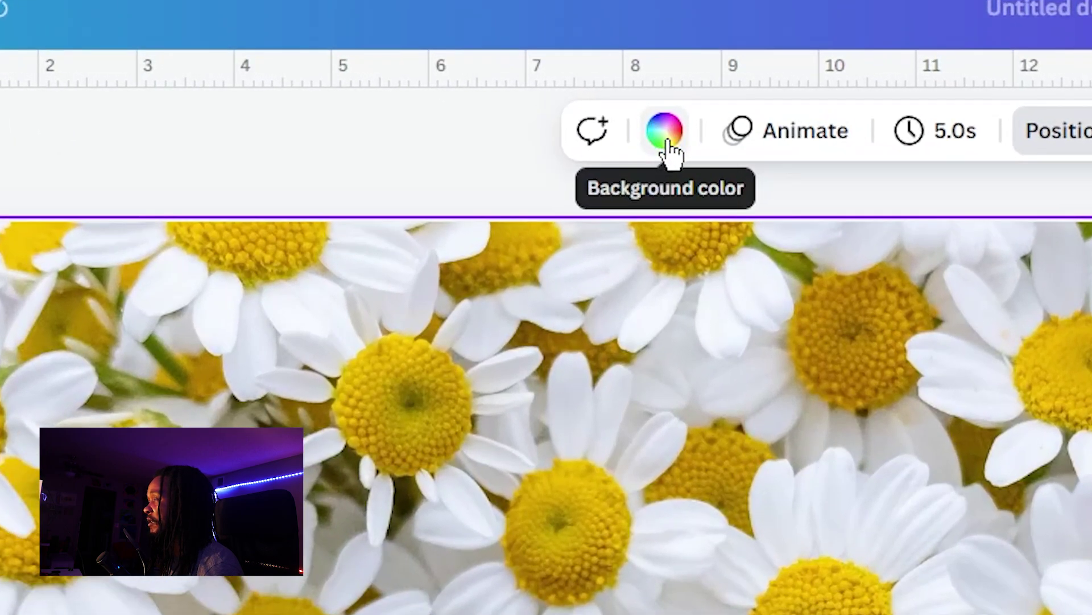
pyautogui.click(668, 149)
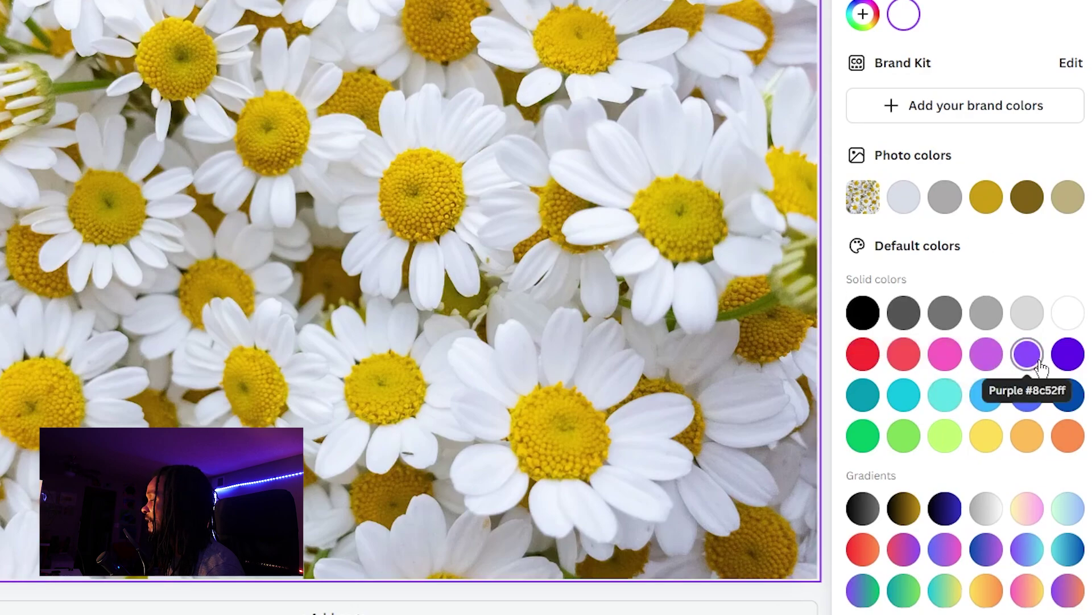
pyautogui.click(989, 357)
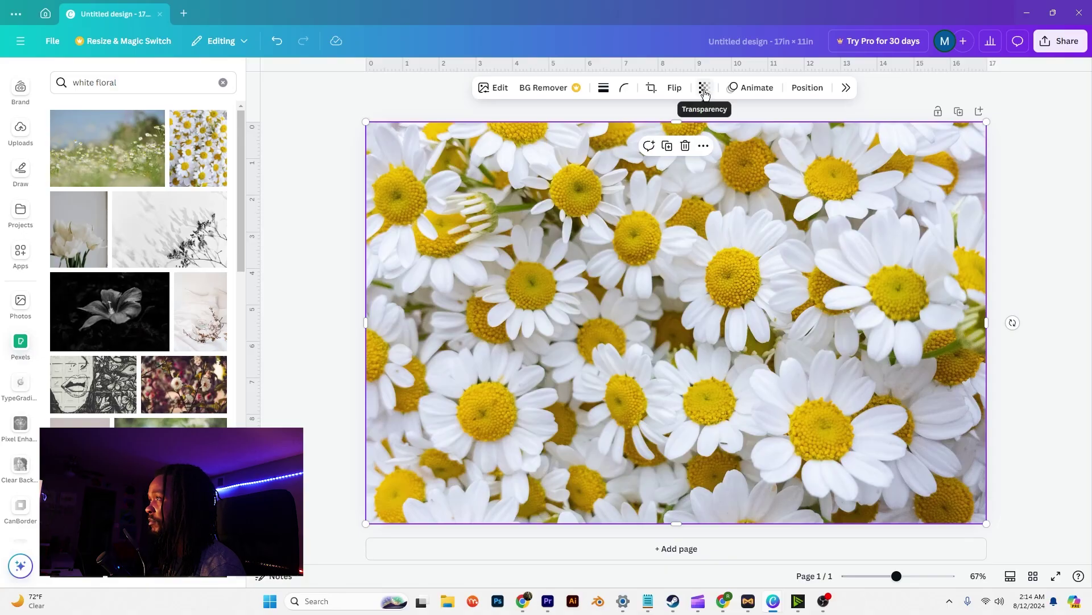
# - Set the daisy photo's transparency slider to 72 and lock the photo in place
pyautogui.click(701, 89)
pyautogui.moveTo(622, 180); pyautogui.dragTo(475, 187)
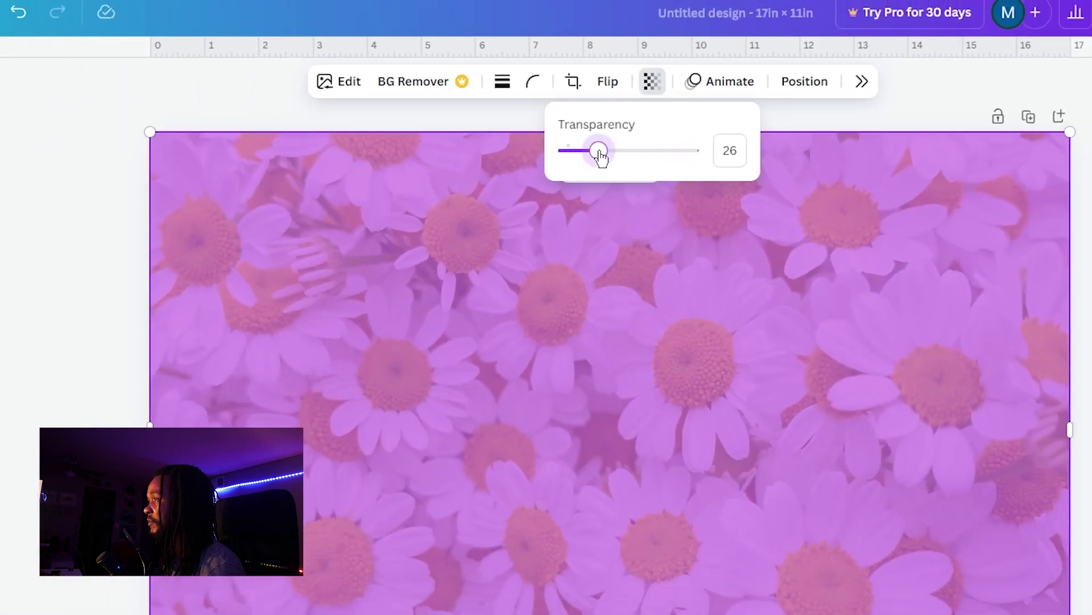
pyautogui.click(595, 181)
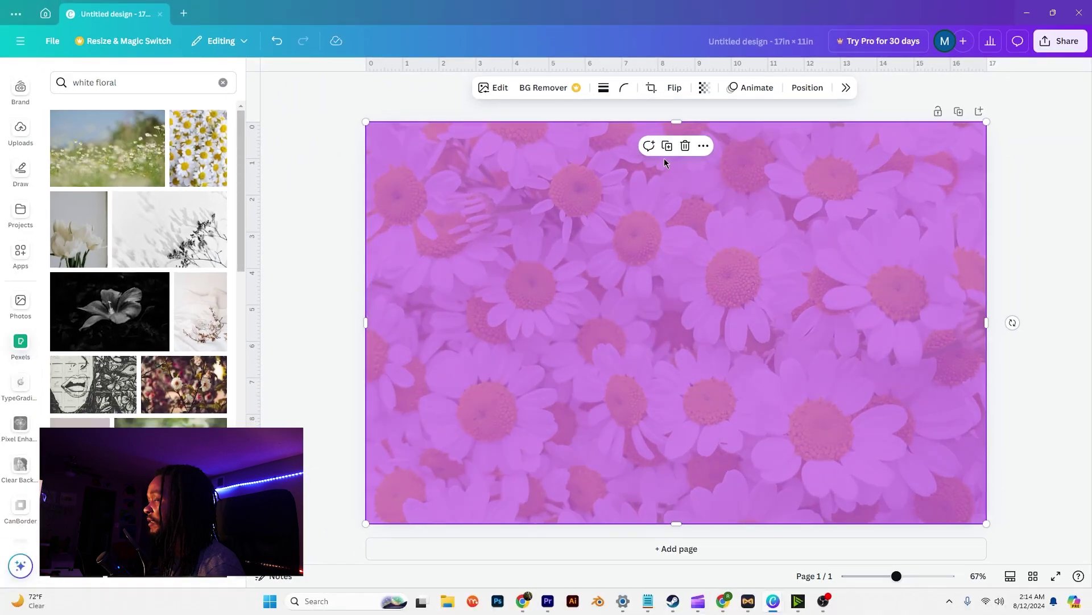
pyautogui.click(651, 169)
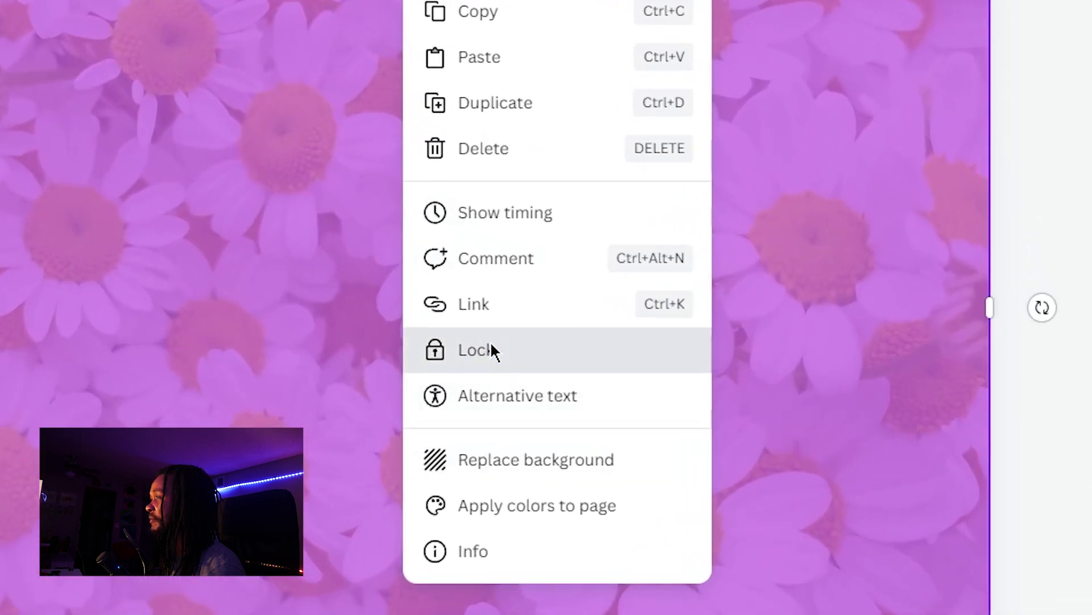
pyautogui.click(731, 344)
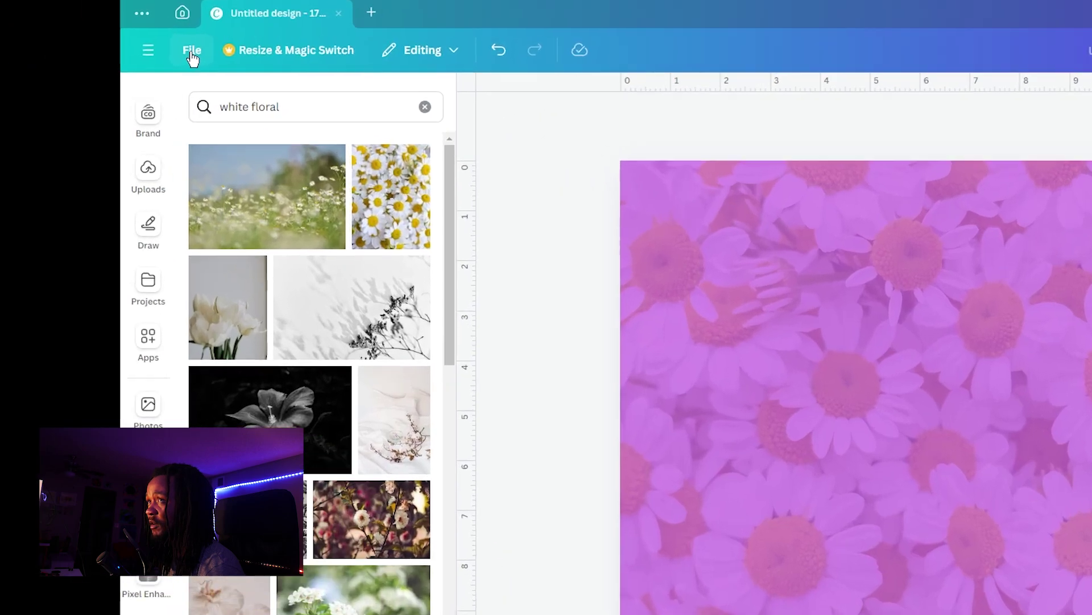
# - Show rulers and guides, then add vertical guides at 8.5, 4.25 and 12.75 inches
pyautogui.click(52, 42)
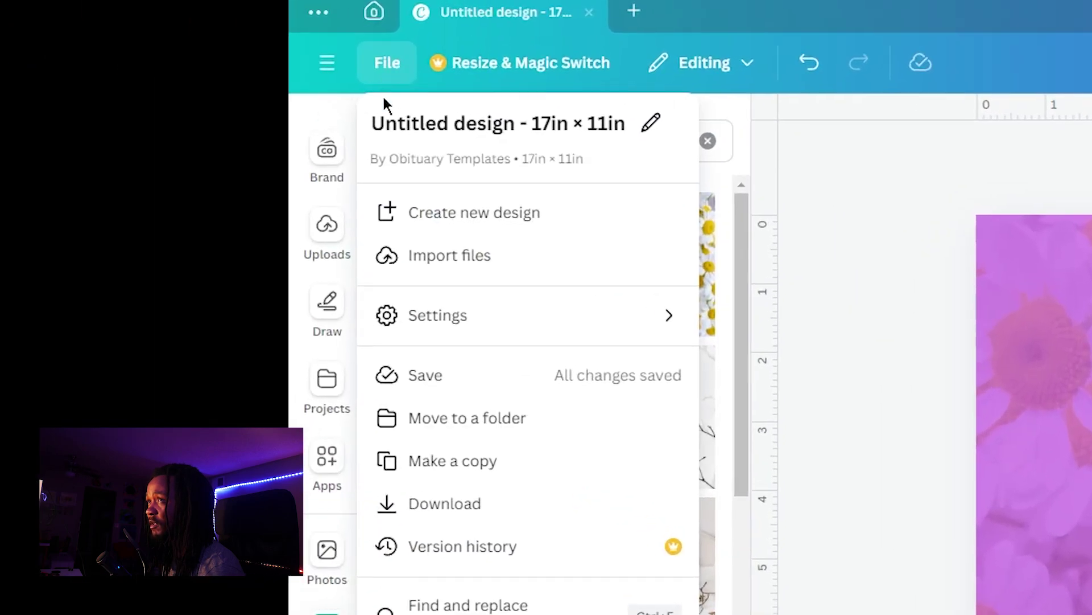
pyautogui.moveTo(484, 329)
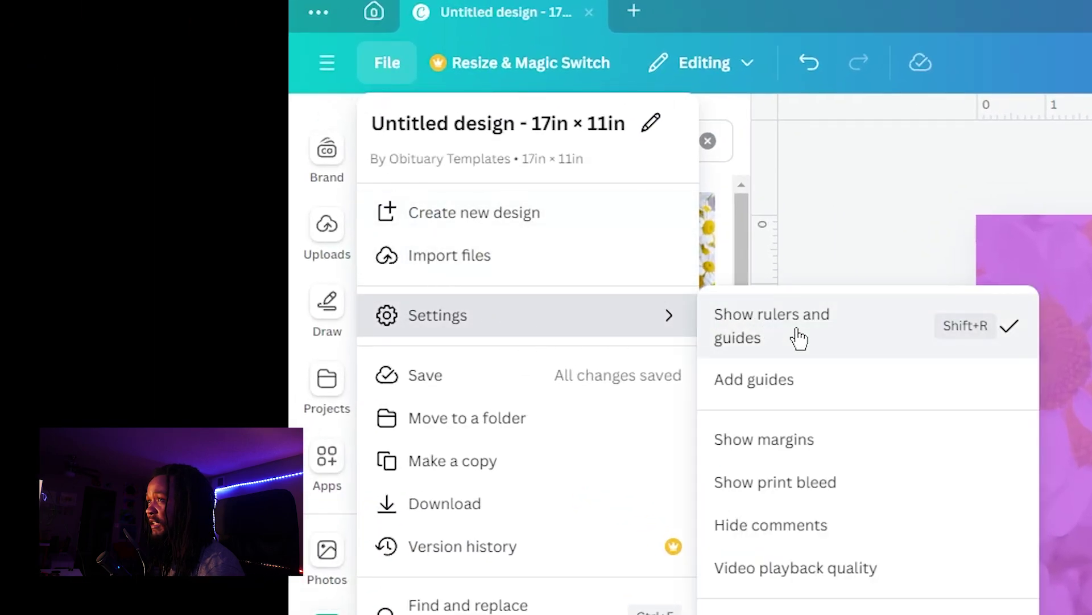
pyautogui.click(891, 220)
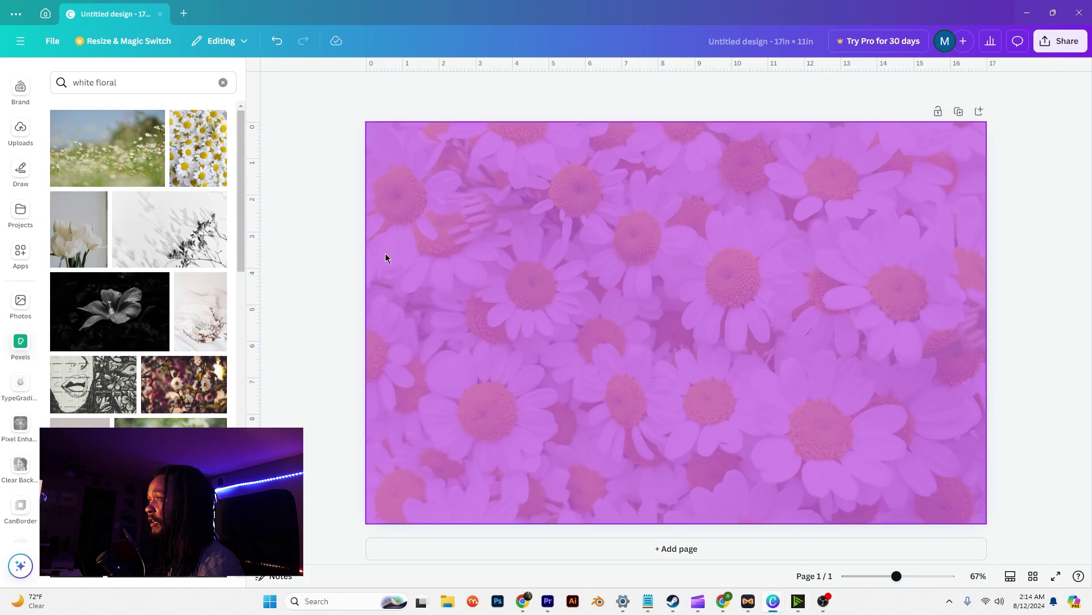
pyautogui.moveTo(254, 271); pyautogui.dragTo(675, 260)
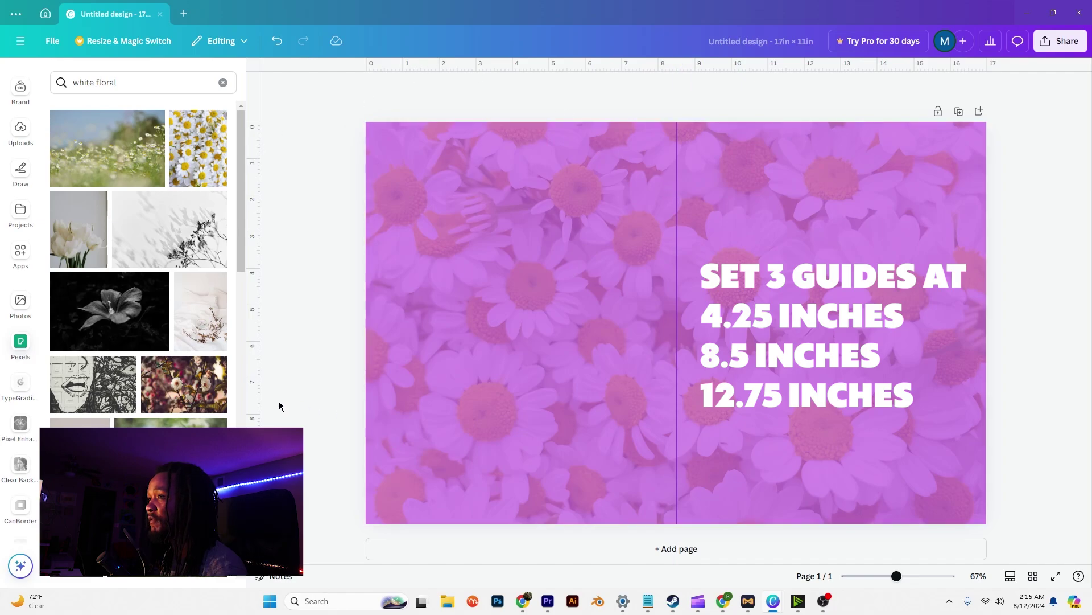
pyautogui.moveTo(257, 409); pyautogui.dragTo(520, 409)
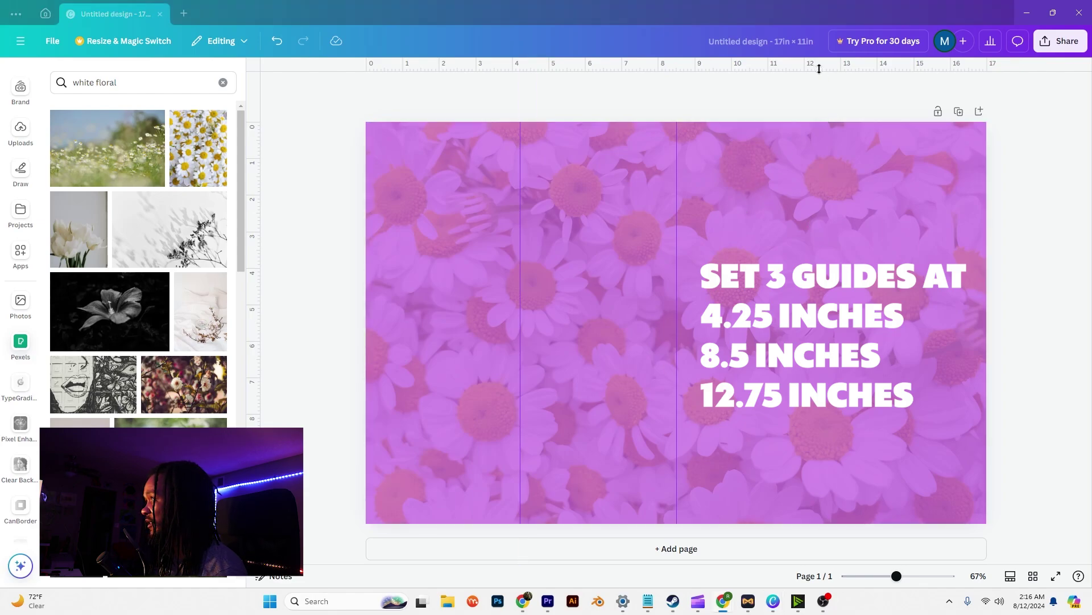
pyautogui.moveTo(274, 257); pyautogui.dragTo(832, 259)
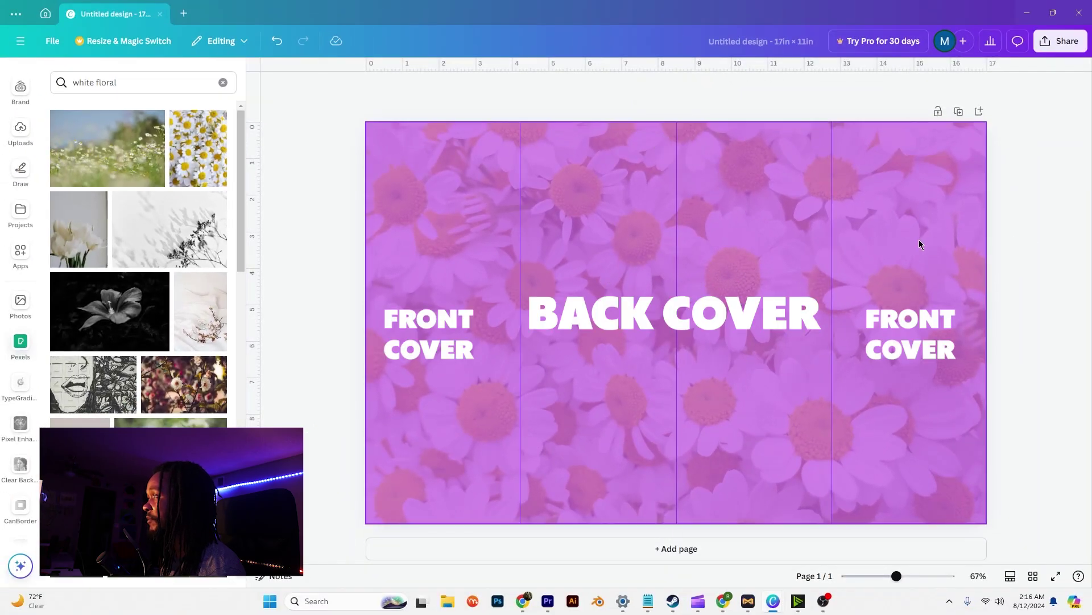
# - Drag a circle frame from the Frames library onto the page's right-hand panel
pyautogui.scroll(2, 21, 170)
pyautogui.click(20, 133)
pyautogui.click(22, 91)
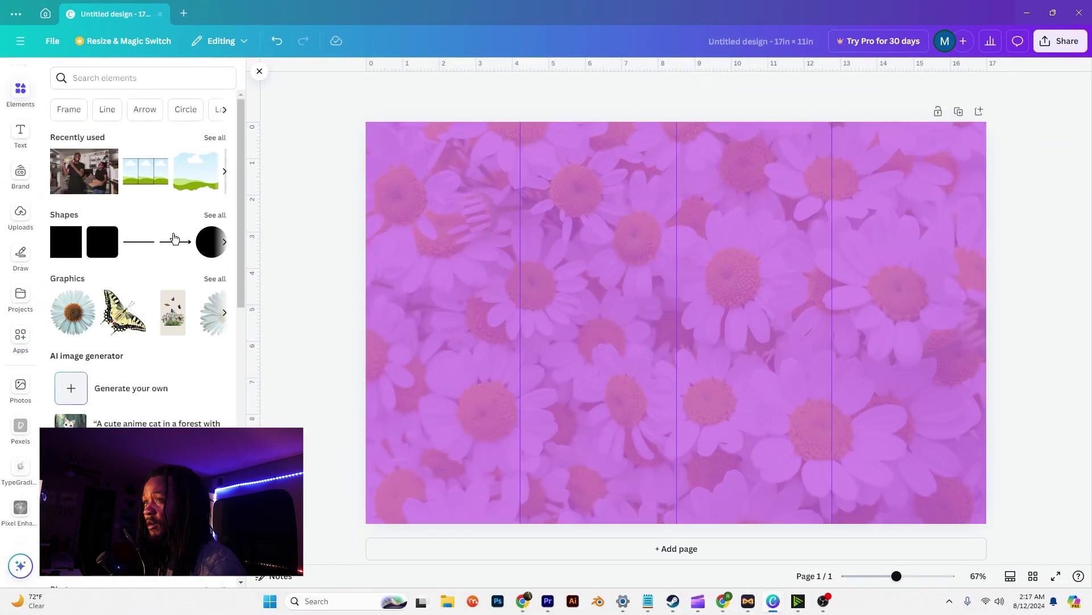
pyautogui.click(221, 172)
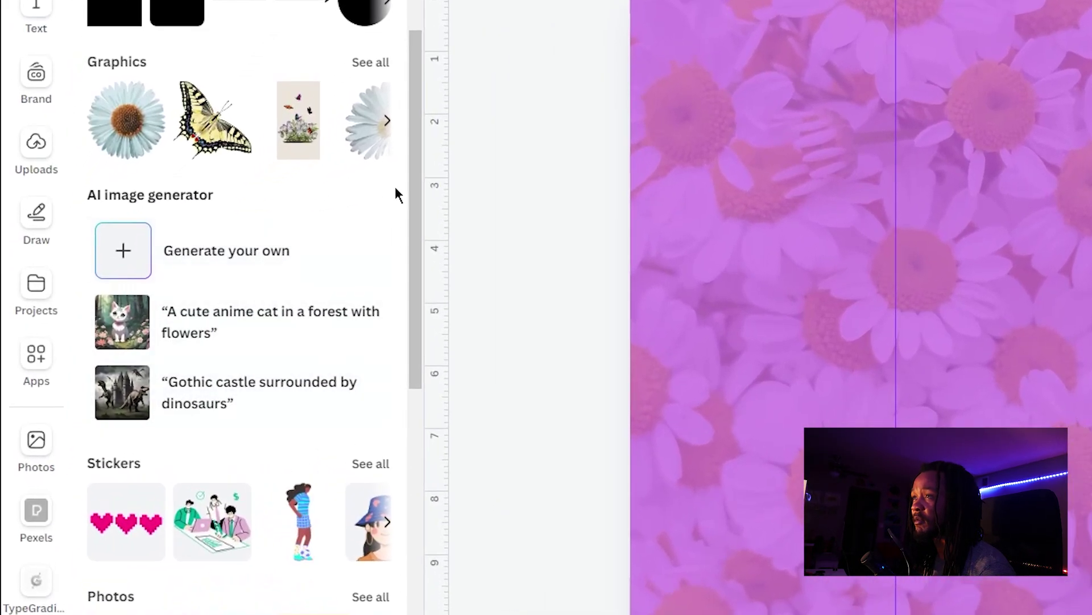
pyautogui.moveTo(364, 215); pyautogui.dragTo(426, 591)
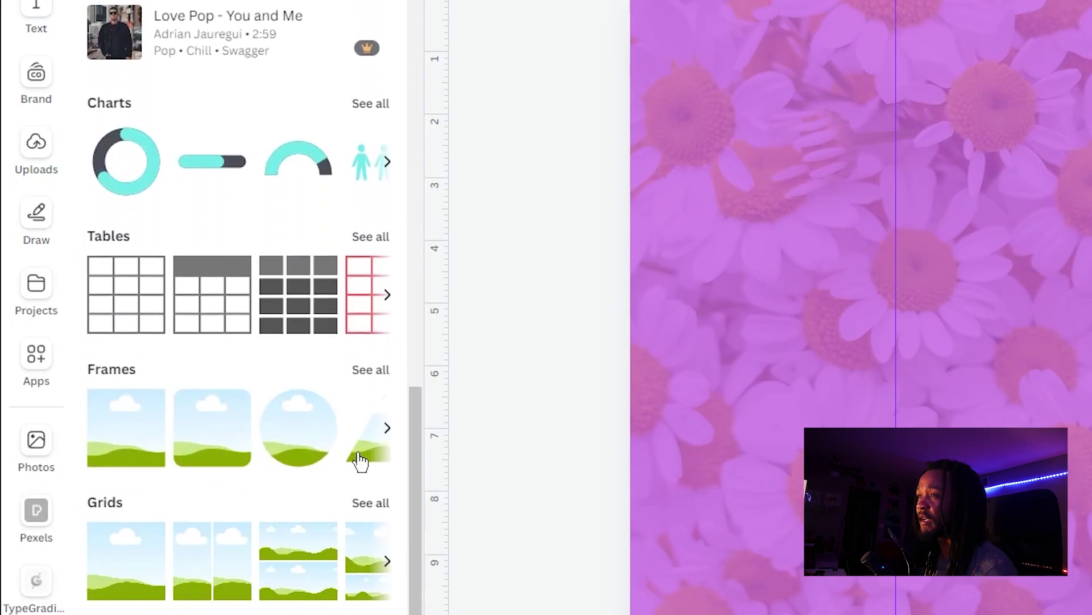
pyautogui.click(363, 371)
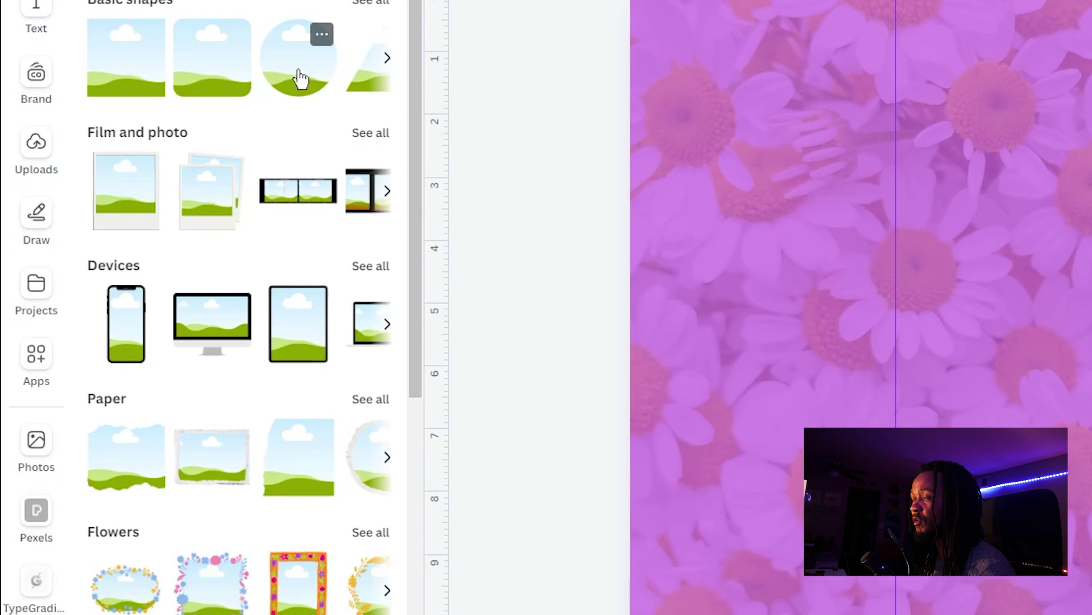
pyautogui.moveTo(295, 72); pyautogui.dragTo(674, 84)
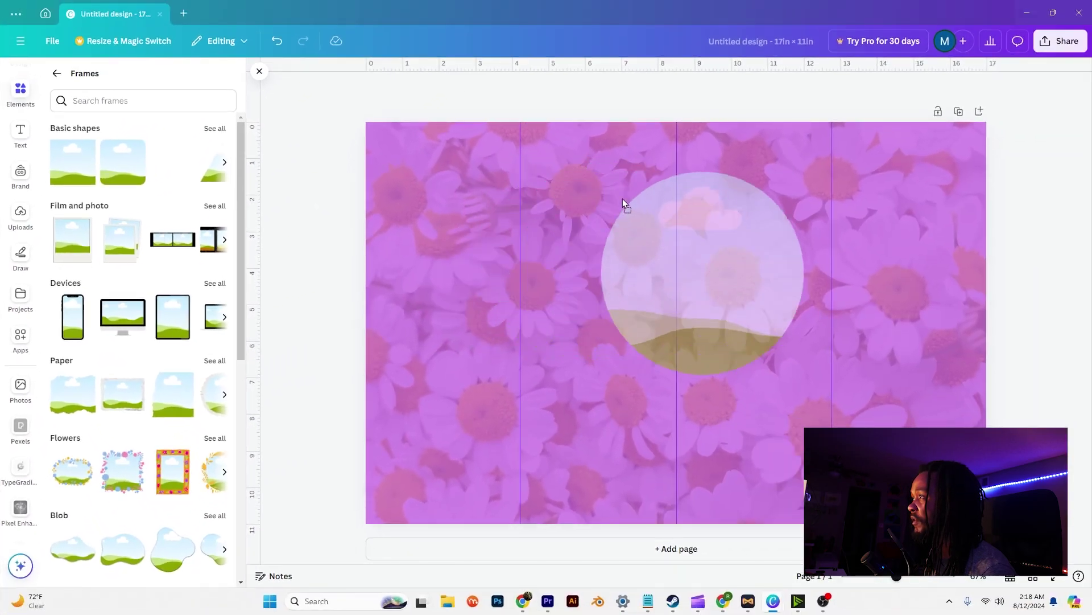
pyautogui.moveTo(623, 200); pyautogui.dragTo(841, 277)
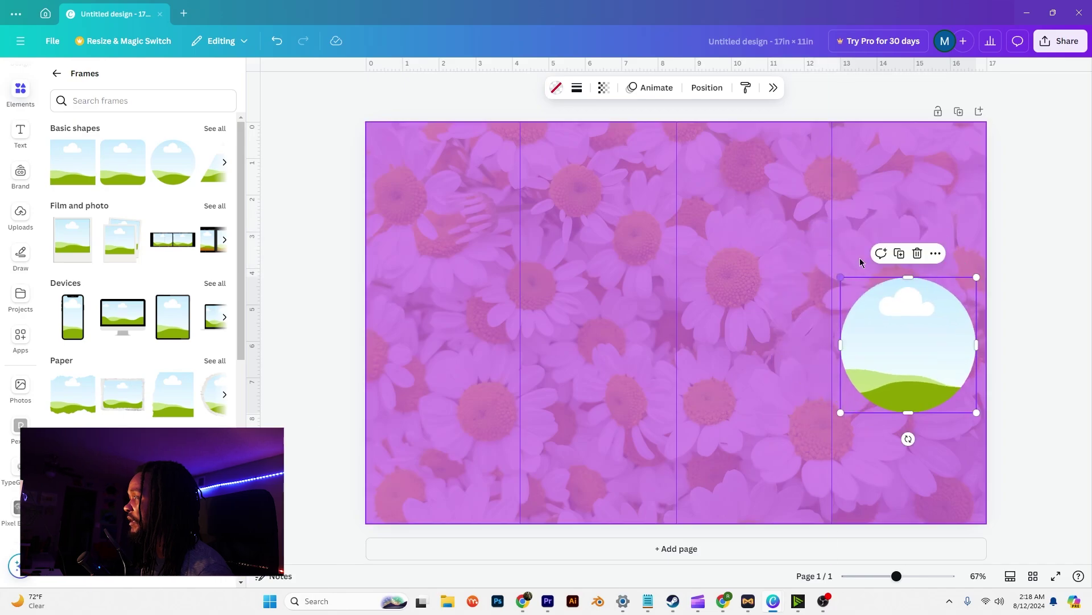
pyautogui.moveTo(922, 342); pyautogui.dragTo(922, 319)
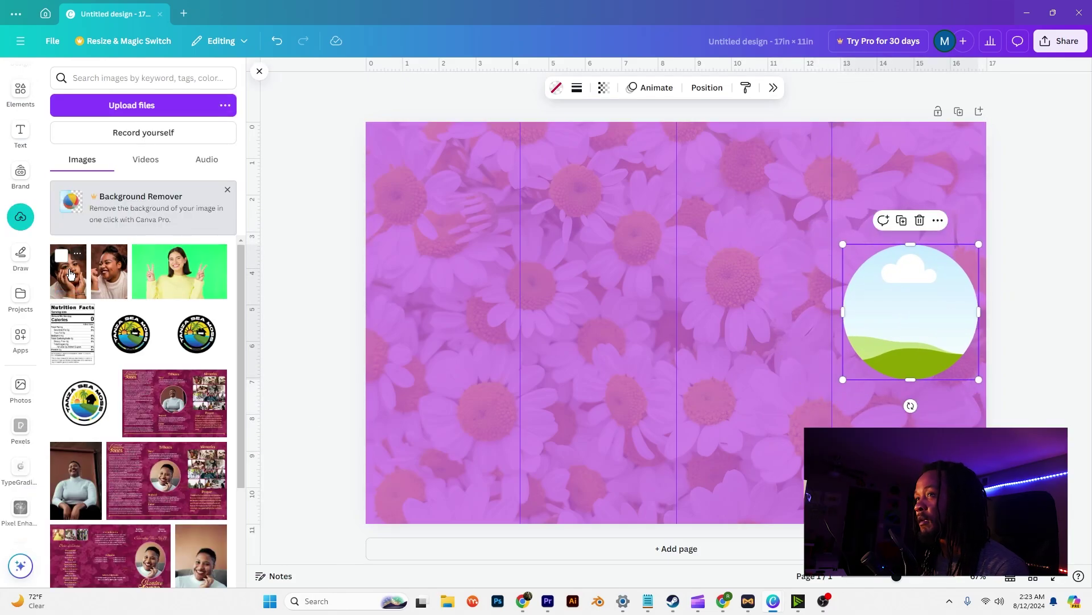
# - Drop the portrait photo into the circle frame and stretch the frame into a tall oval
pyautogui.moveTo(71, 275); pyautogui.dragTo(897, 299)
pyautogui.doubleClick(923, 298)
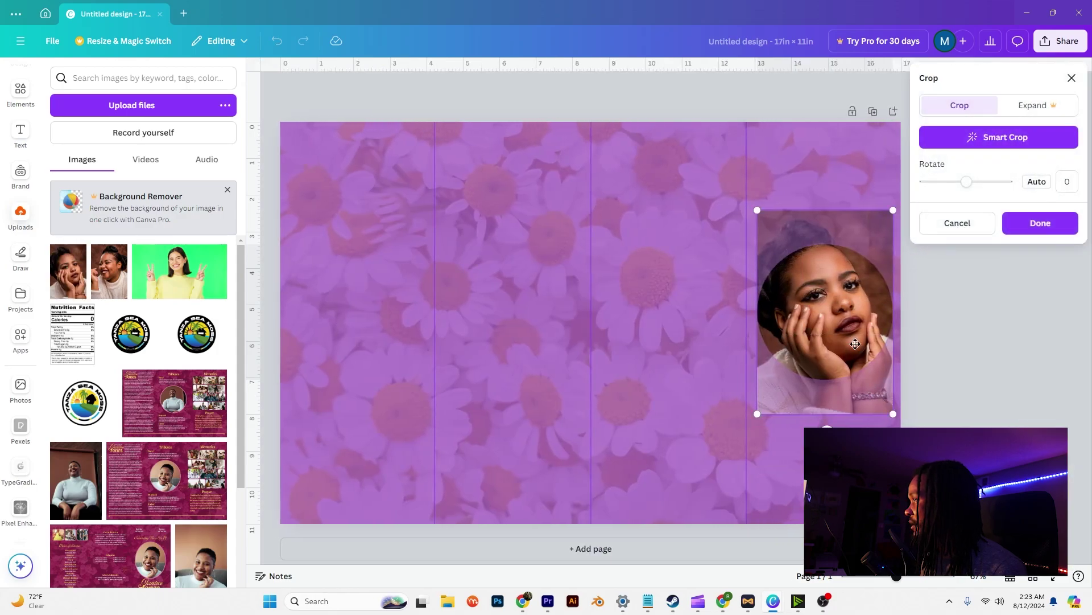
pyautogui.press('Escape')
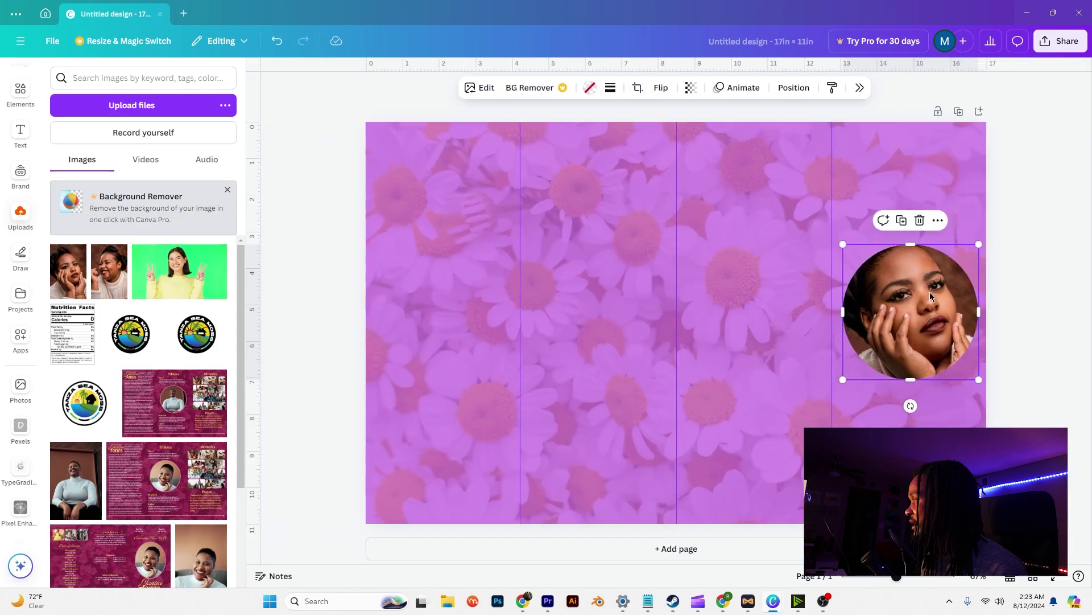
pyautogui.moveTo(911, 379); pyautogui.dragTo(911, 444)
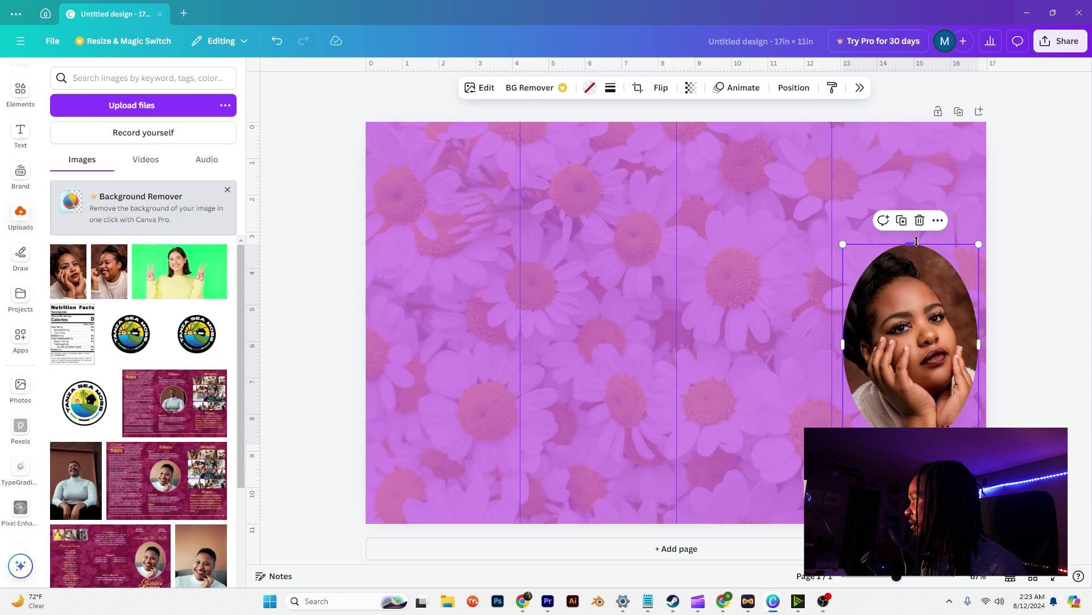
pyautogui.moveTo(917, 242); pyautogui.dragTo(916, 222)
pyautogui.click(1084, 296)
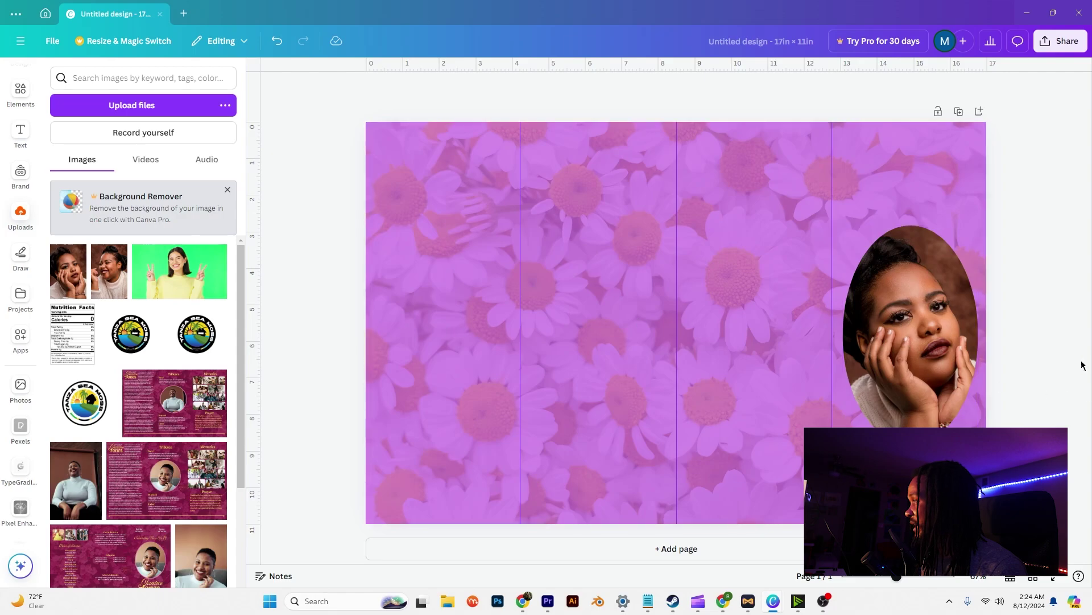
# - Push the oval portrait past the right edge and place a duplicate at the left edge
pyautogui.moveTo(904, 339); pyautogui.dragTo(979, 341)
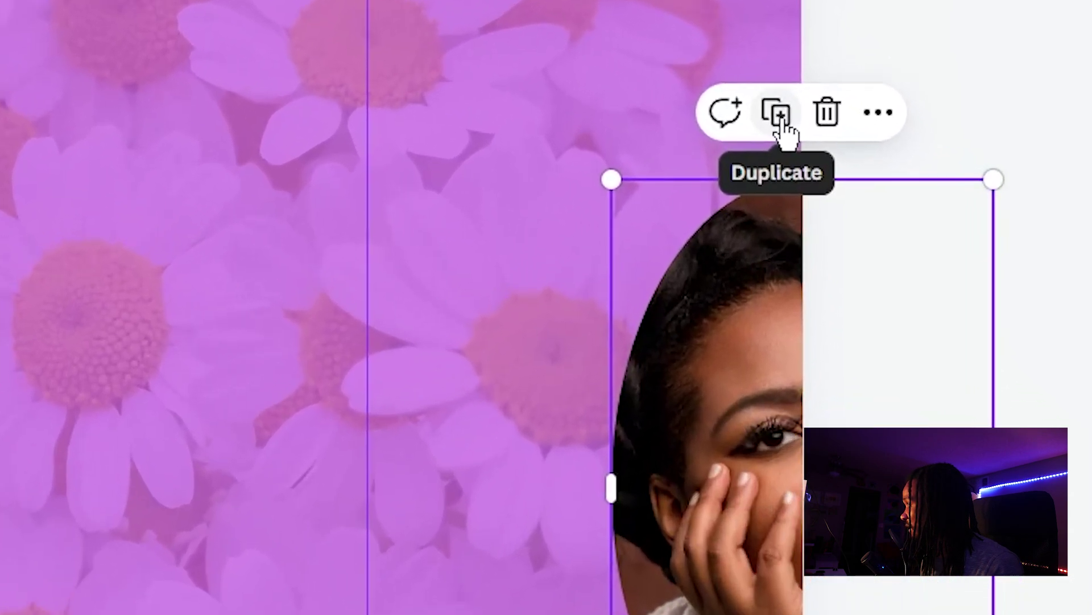
pyautogui.click(978, 203)
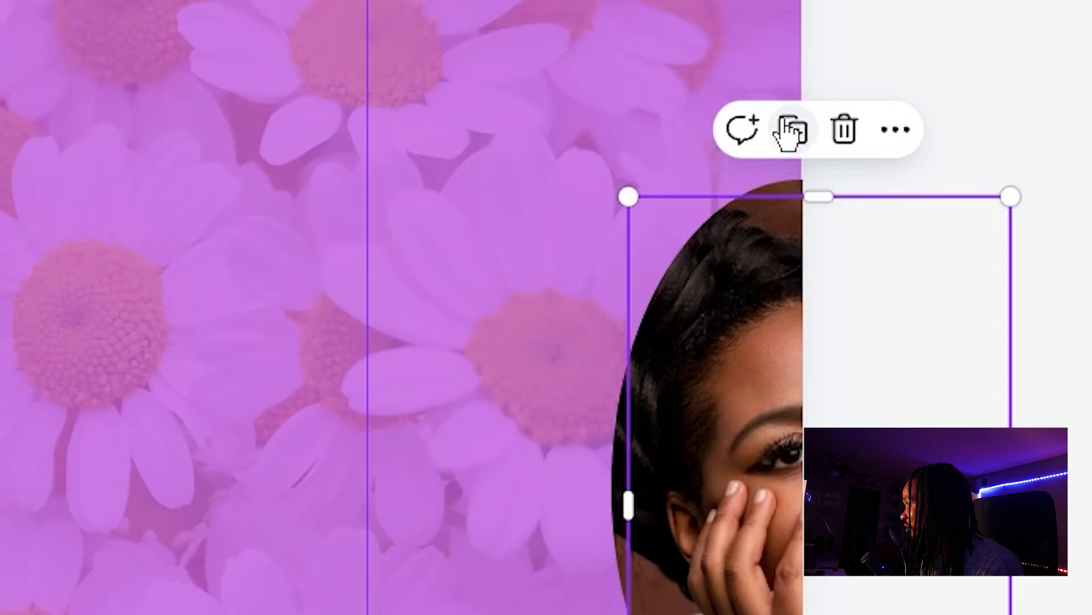
pyautogui.moveTo(778, 319); pyautogui.dragTo(0, 328)
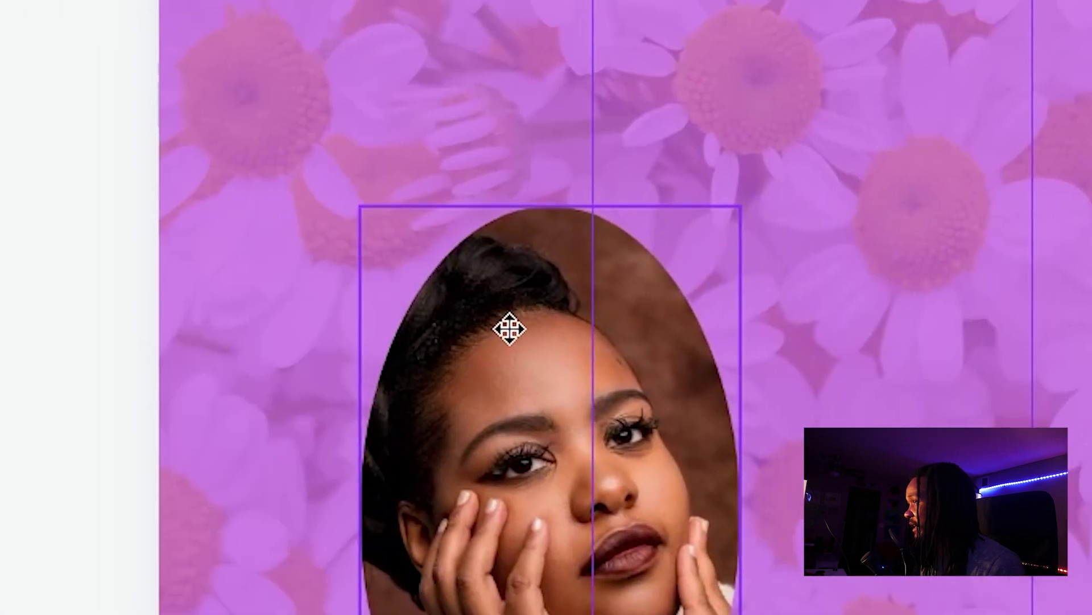
pyautogui.moveTo(509, 328); pyautogui.dragTo(112, 328)
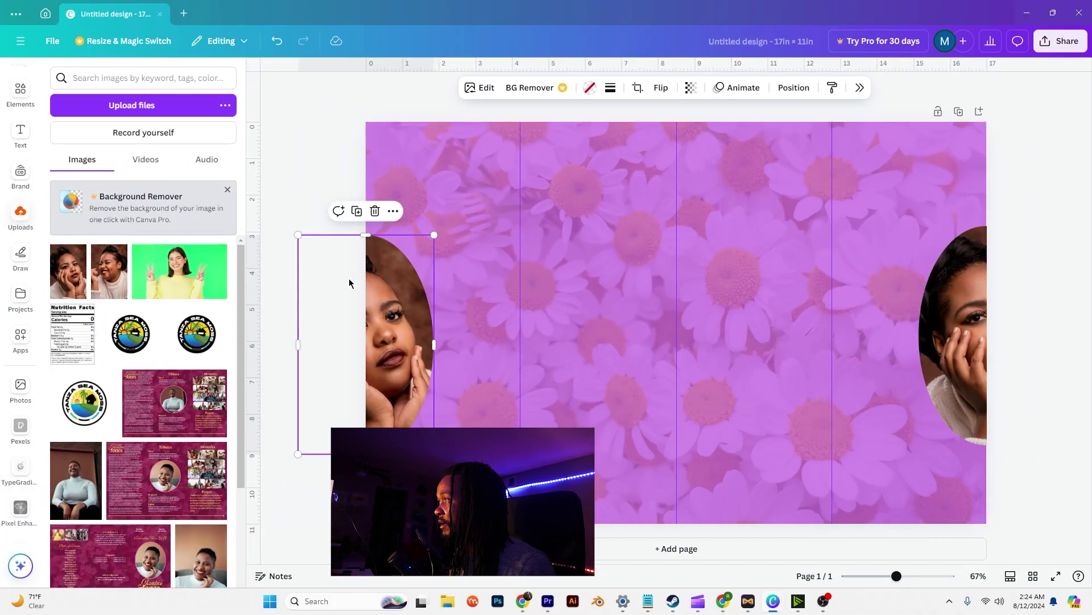
# - Align both oval portraits on their vertical middles
pyautogui.keyDown('shift'); pyautogui.click(957, 323); pyautogui.keyUp('shift')
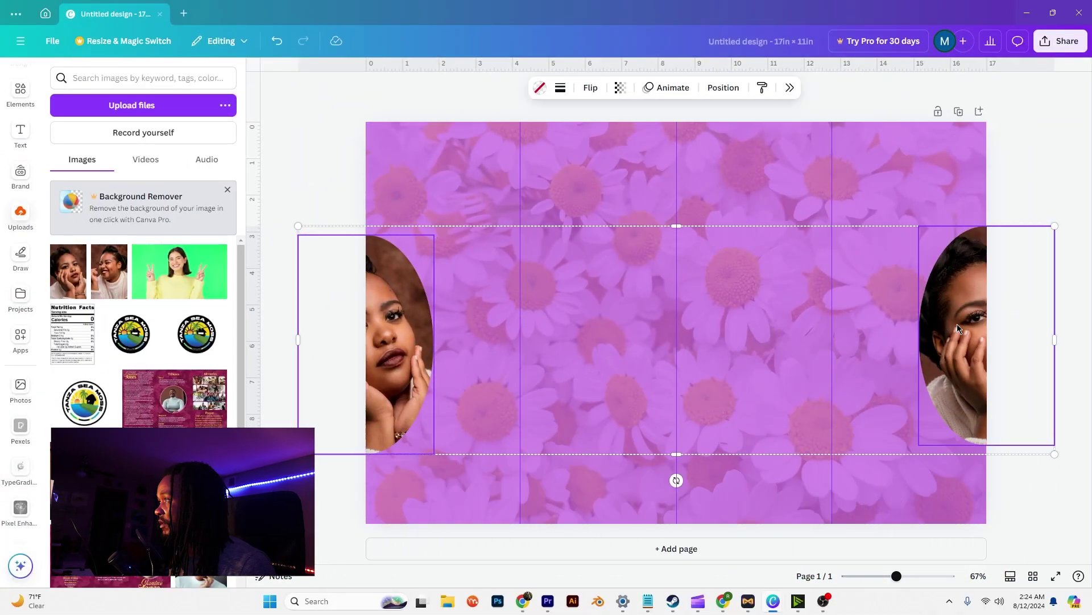
pyautogui.rightClick(957, 323)
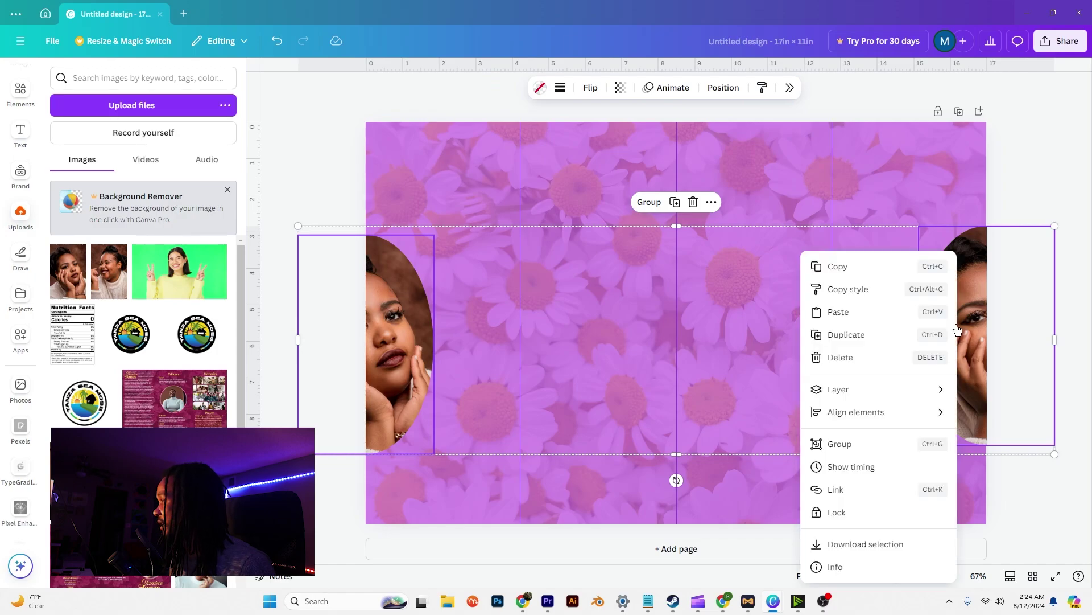
pyautogui.moveTo(862, 418)
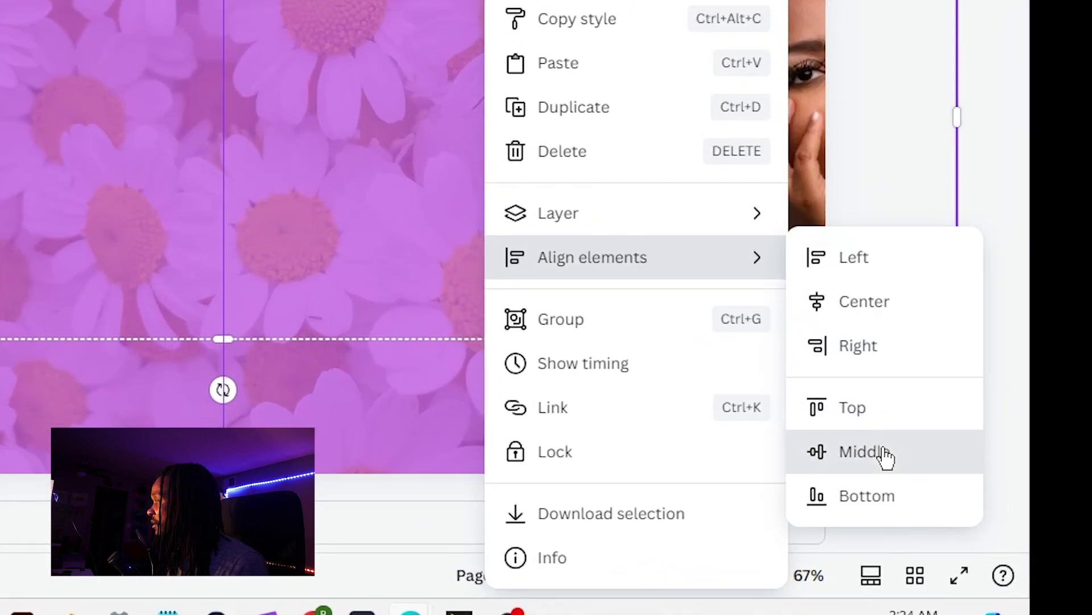
pyautogui.click(1007, 513)
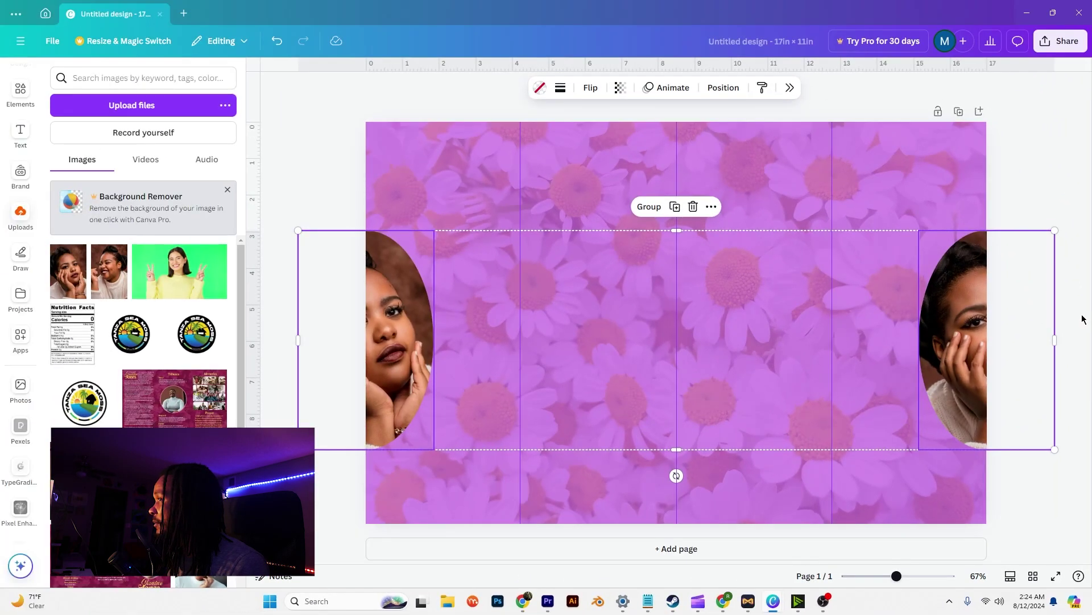
pyautogui.click(1084, 319)
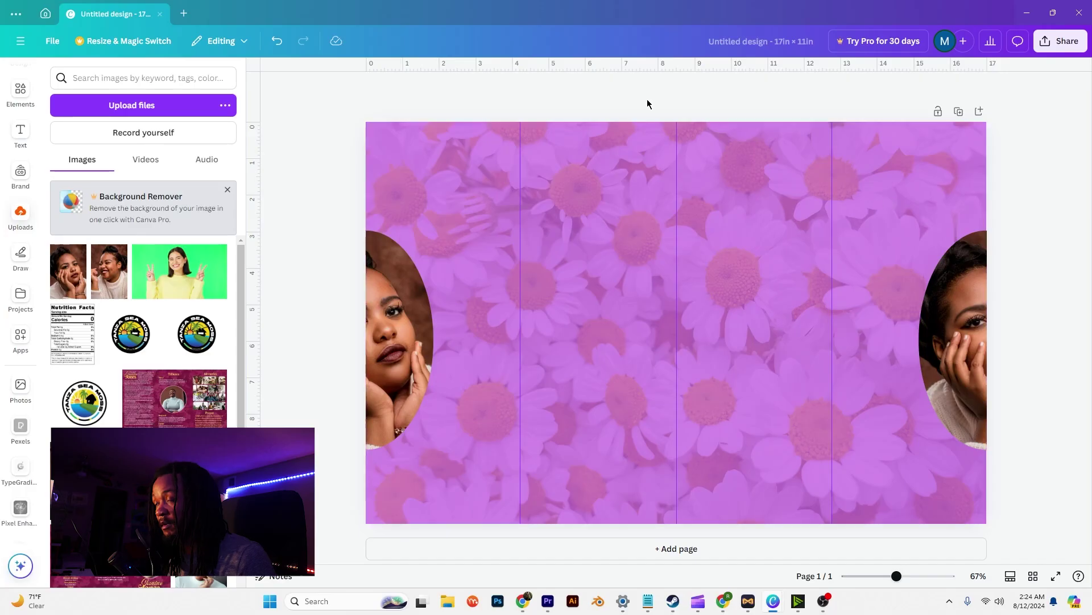
# - Add a heading 'Remembering the Life of' and set its font size to 31
pyautogui.click(21, 134)
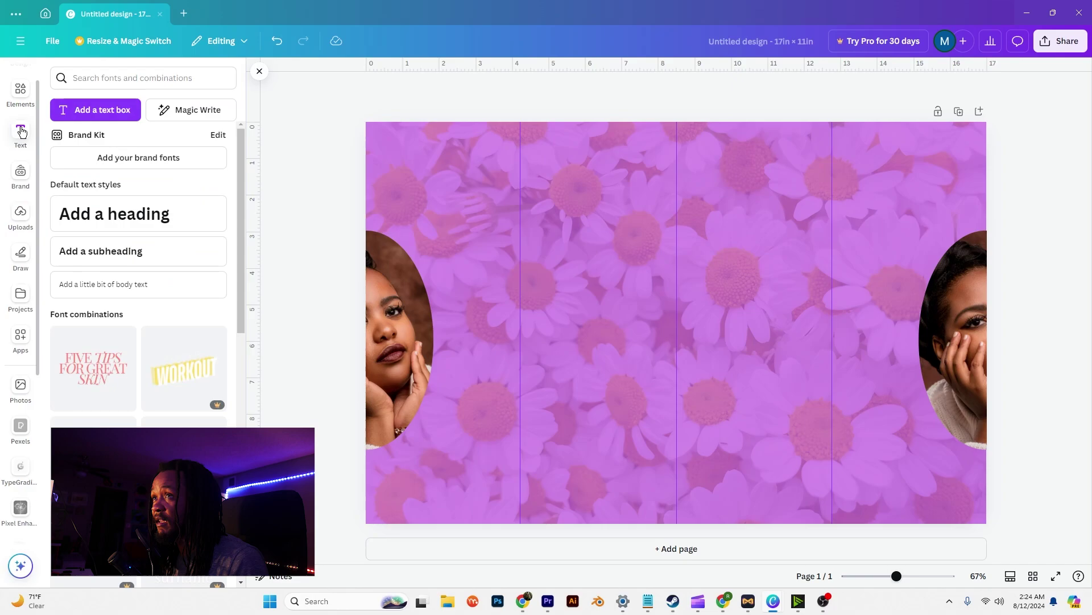
pyautogui.click(155, 216)
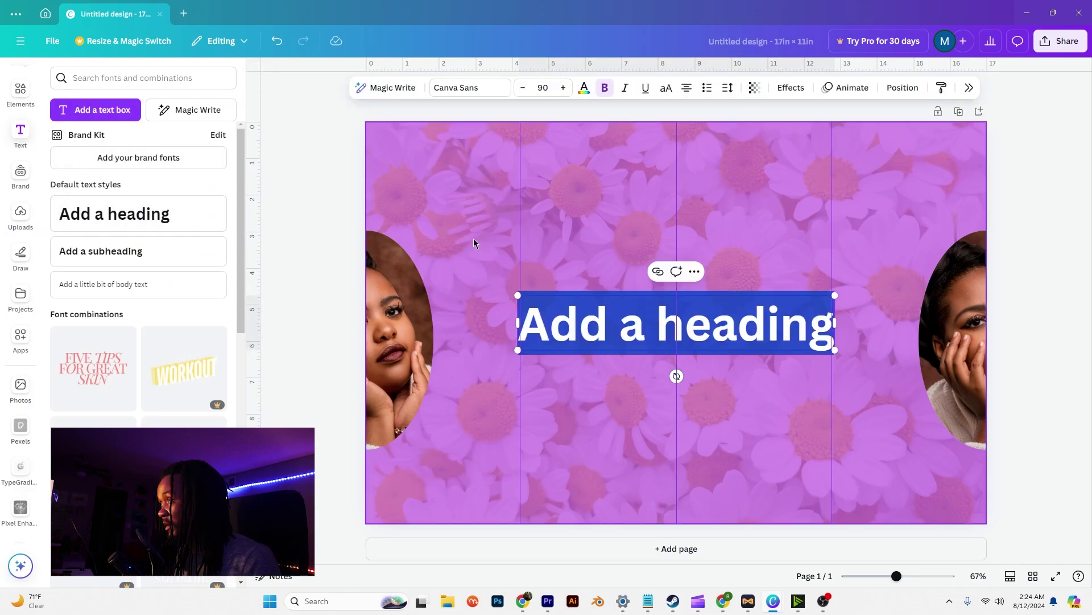
pyautogui.write('Remember')
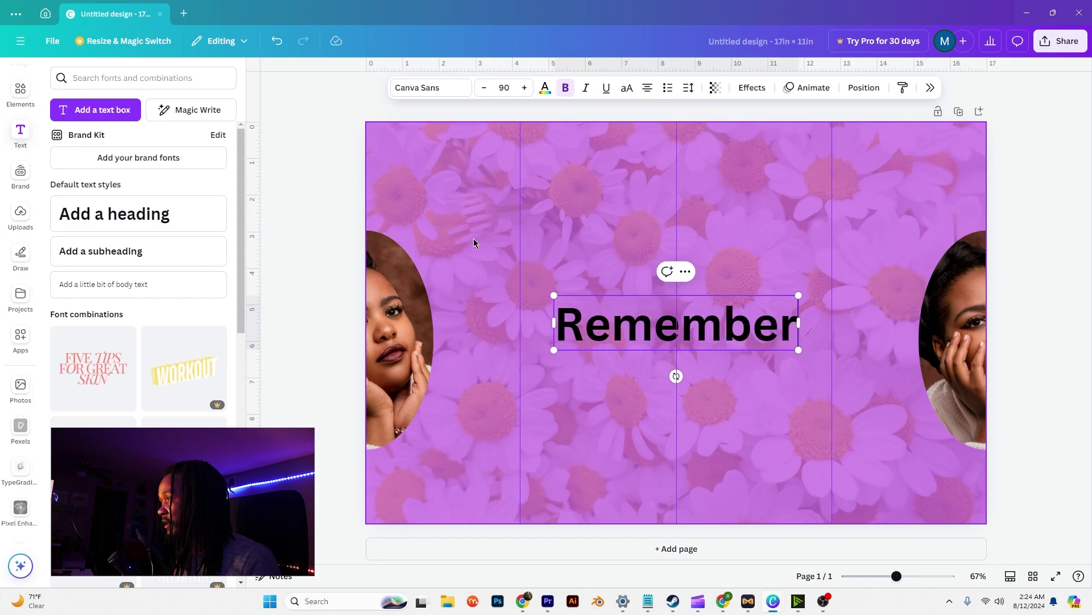
pyautogui.write('ing the')
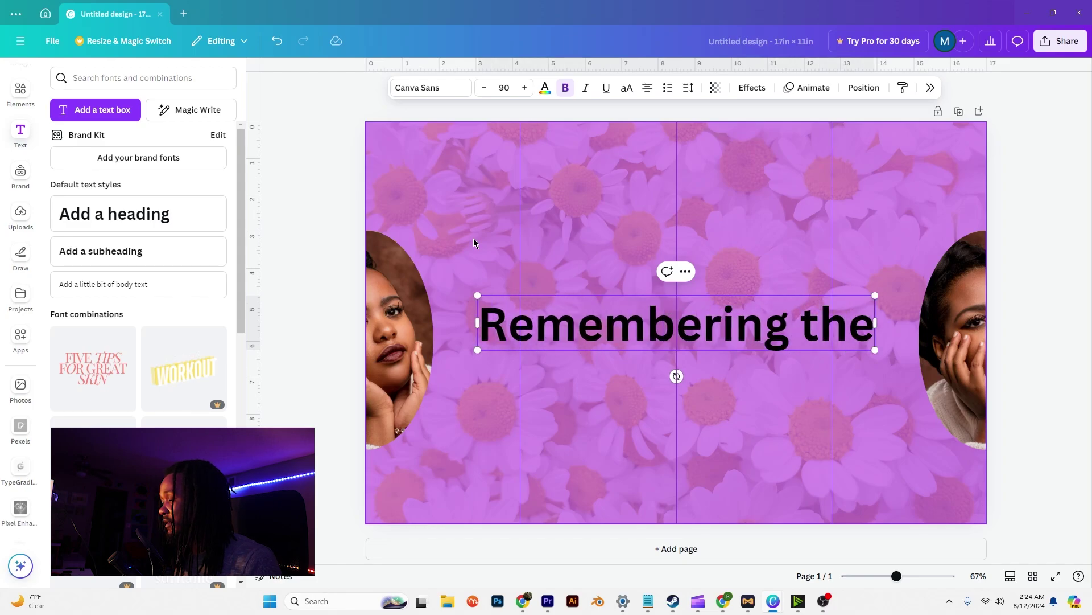
pyautogui.write(' Life of')
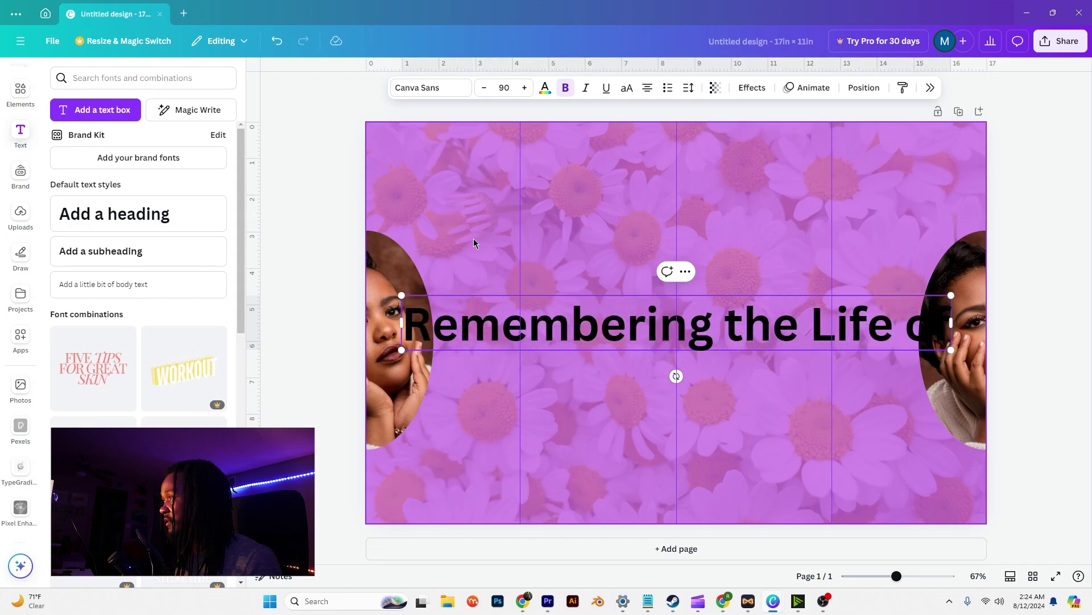
pyautogui.hotkey('ctrl', 'a')
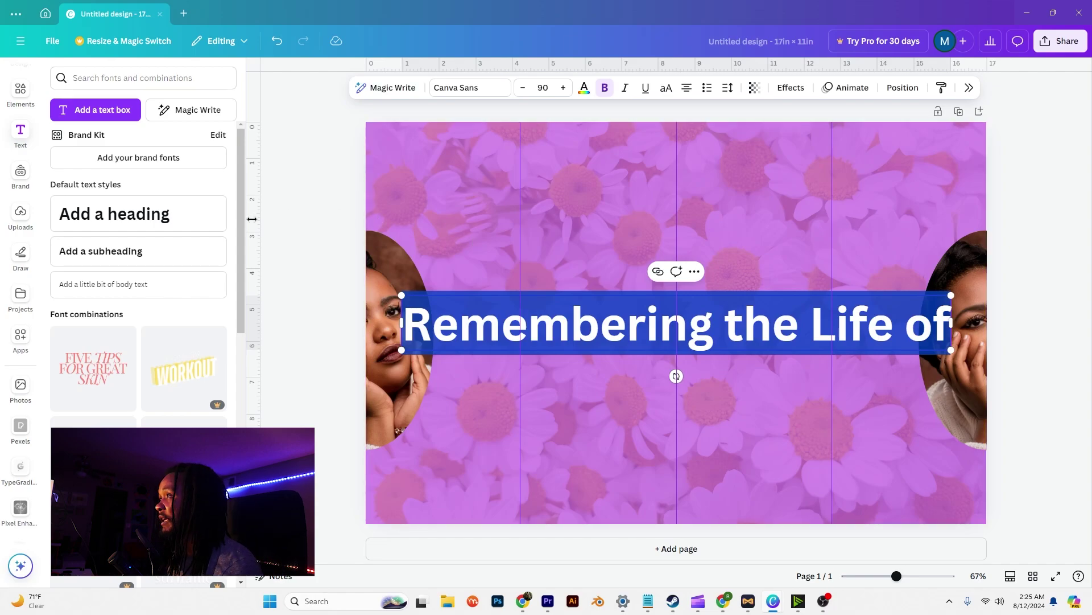
pyautogui.click(544, 86)
pyautogui.click(544, 86)
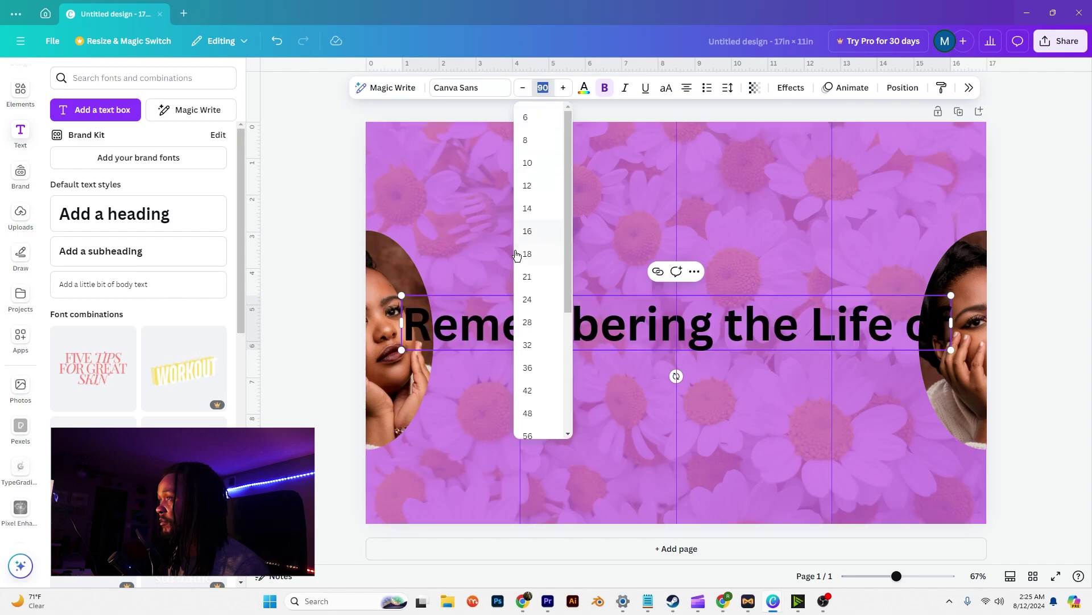
pyautogui.click(538, 300)
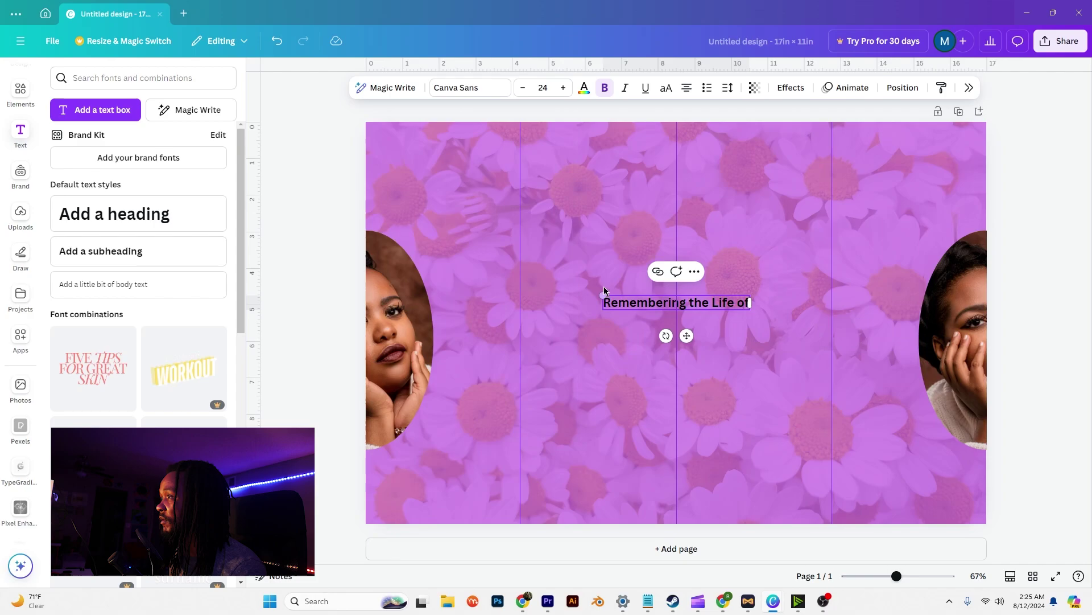
pyautogui.click(563, 88)
pyautogui.click(563, 87)
pyautogui.click(563, 87)
pyautogui.click(564, 87)
pyautogui.click(564, 88)
pyautogui.click(563, 88)
pyautogui.click(563, 88)
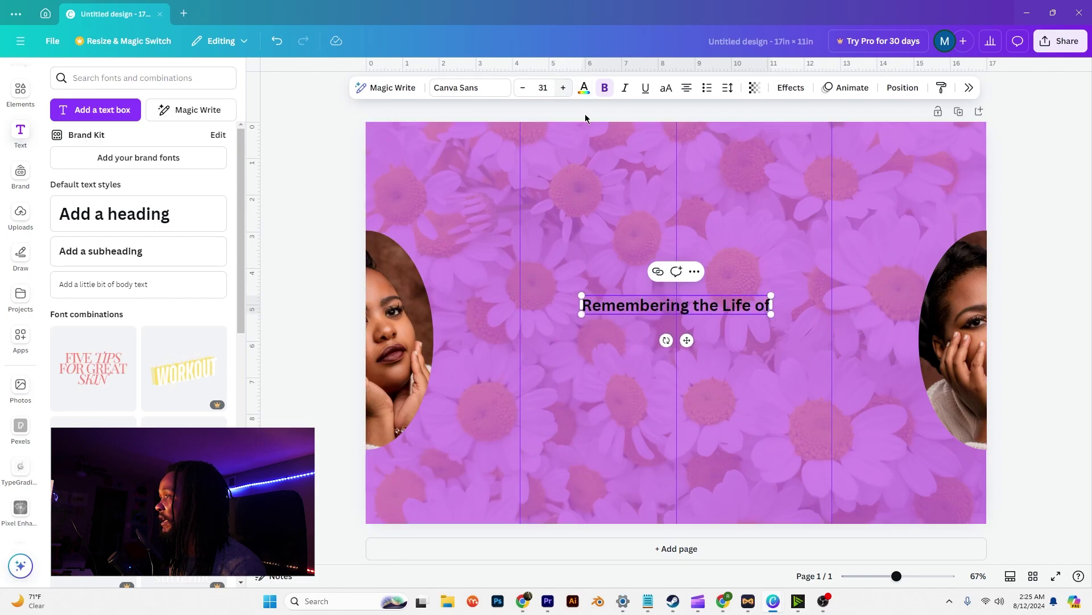
# - Move the heading to the upper right and select 'the Life of' for removal
pyautogui.click(740, 327)
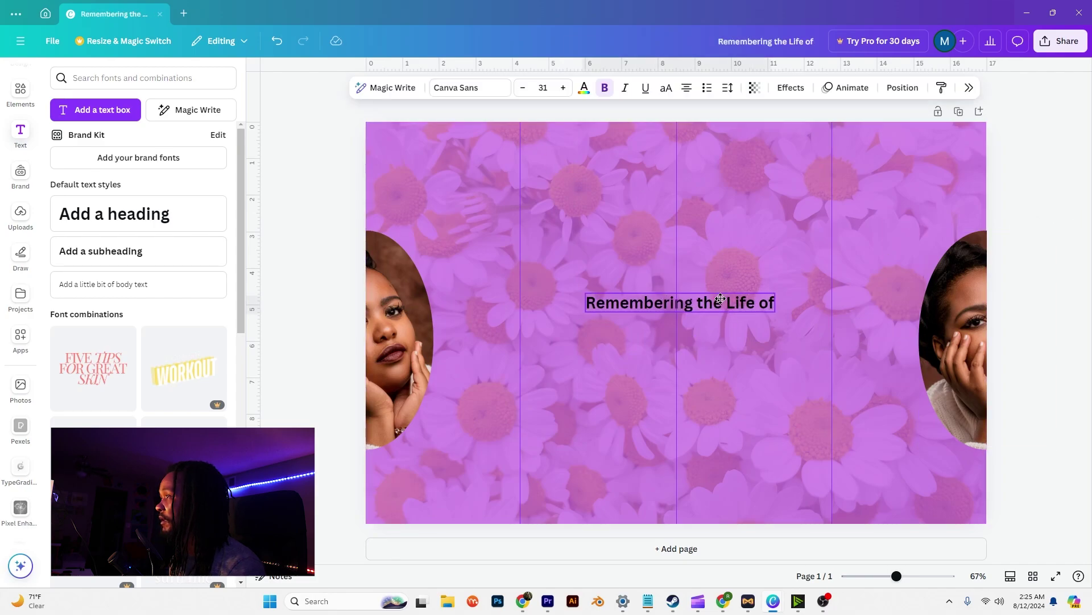
pyautogui.moveTo(715, 301); pyautogui.dragTo(1010, 195)
pyautogui.doubleClick(946, 195)
pyautogui.click(932, 194)
# - Trim the heading to 'Remembering' and set it in the Amoresa script font
pyautogui.press('BackSpace')
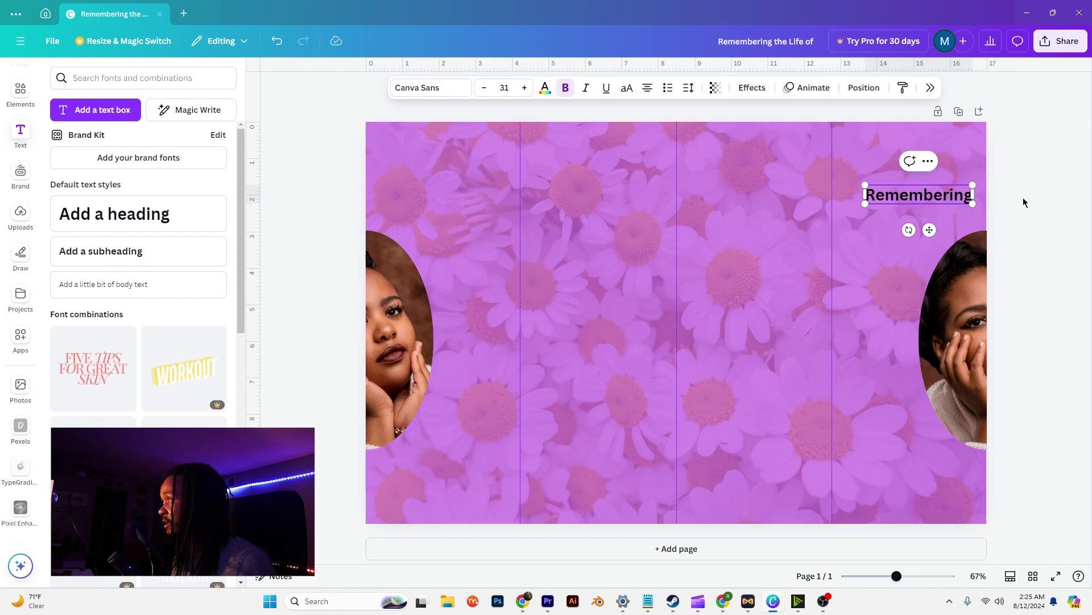
pyautogui.click(951, 220)
pyautogui.click(929, 191)
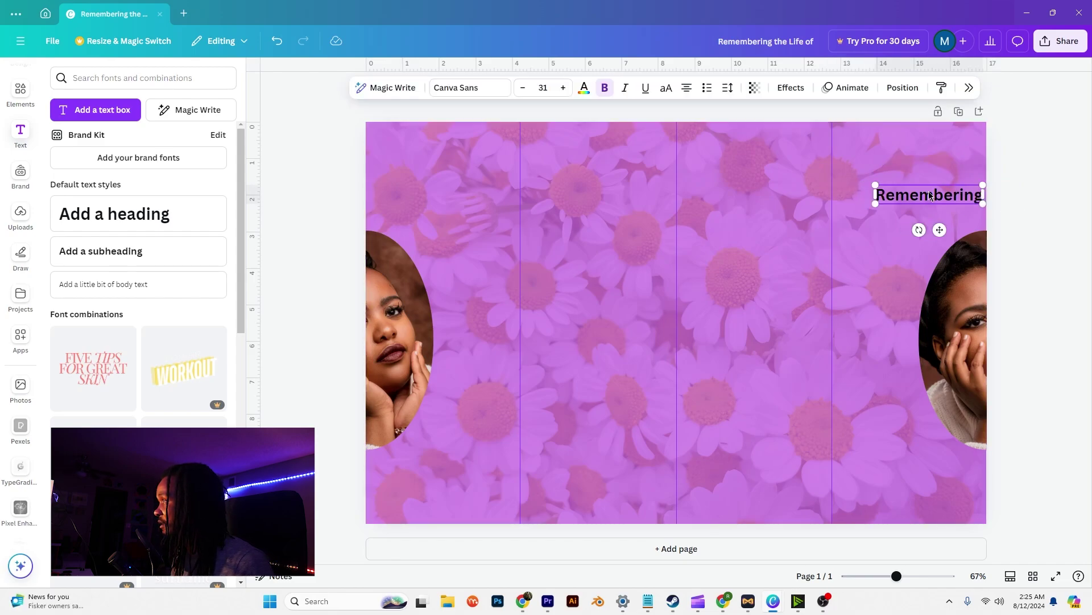
pyautogui.click(454, 88)
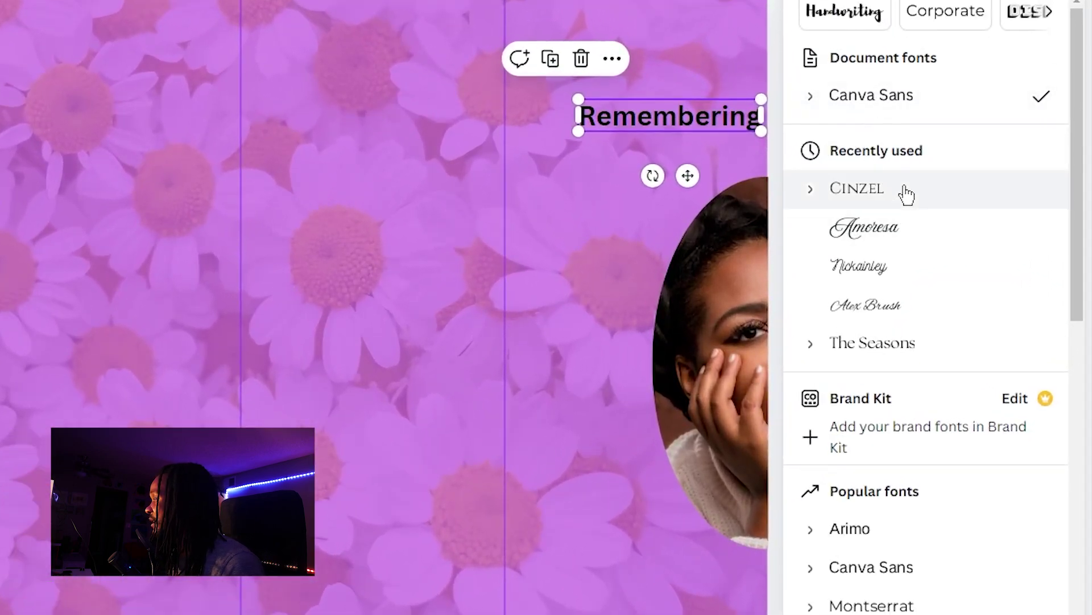
pyautogui.click(933, 204)
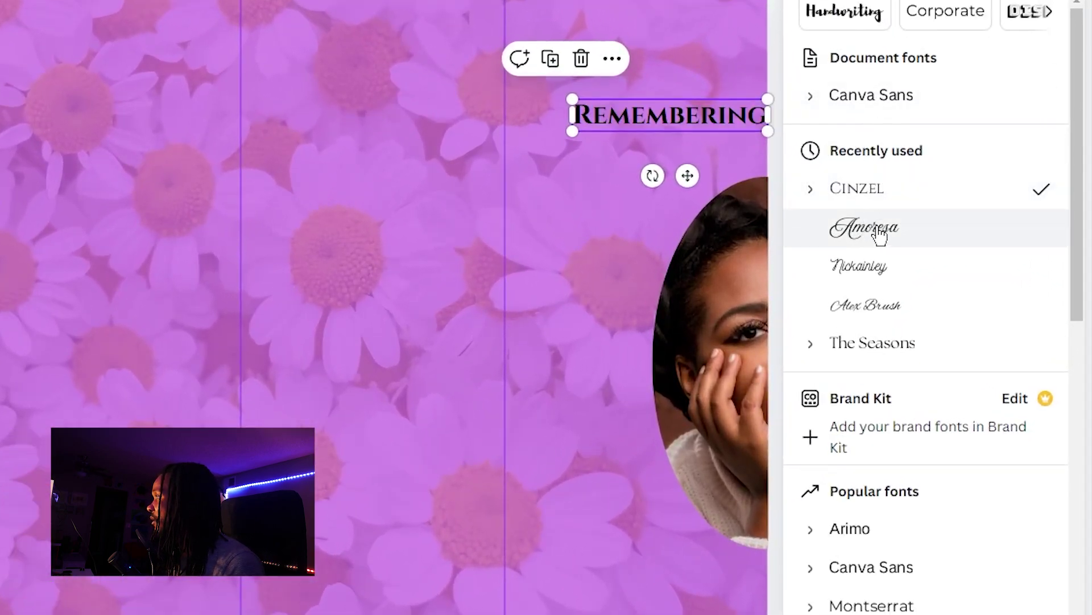
pyautogui.click(948, 238)
pyautogui.click(732, 7)
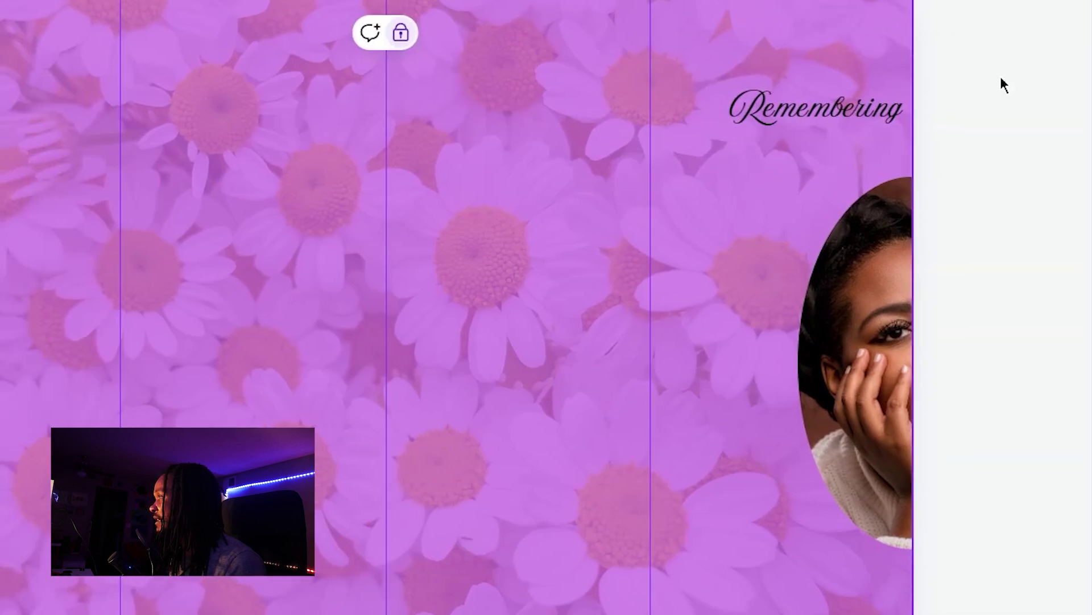
# - Copy 'Remembering' to the left panel and change the copy's text to 'the Life of'
pyautogui.click(862, 111)
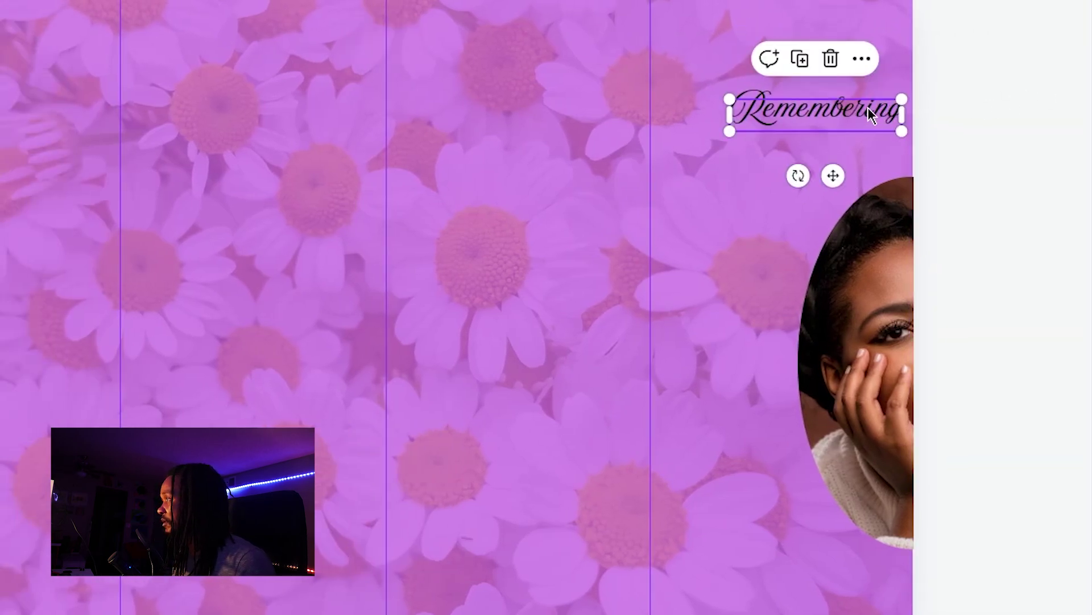
pyautogui.moveTo(868, 108); pyautogui.dragTo(651, 111)
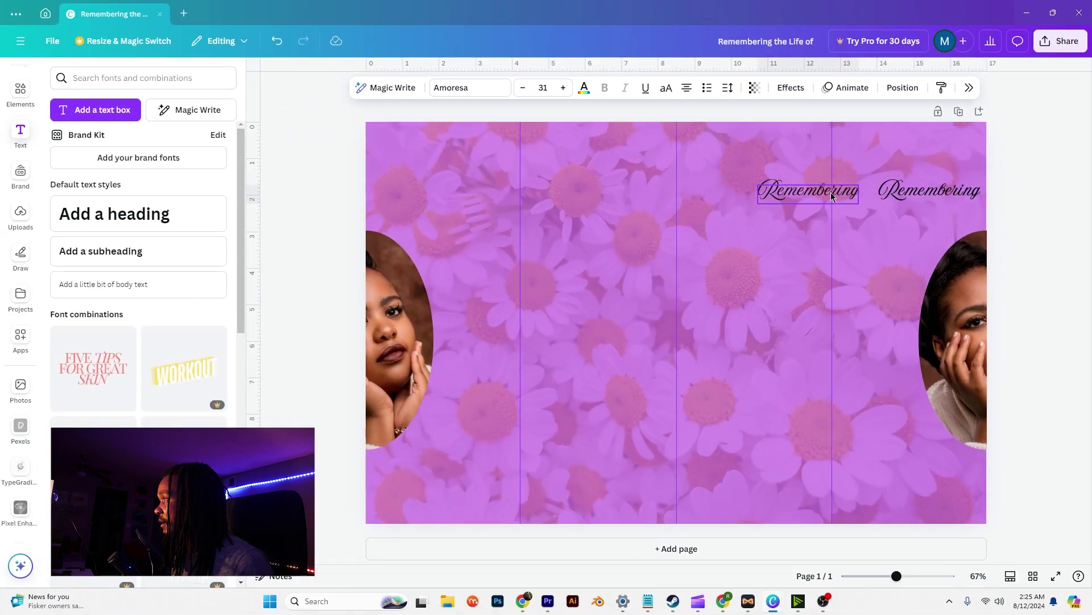
pyautogui.moveTo(831, 196); pyautogui.dragTo(445, 196)
pyautogui.doubleClick(445, 196)
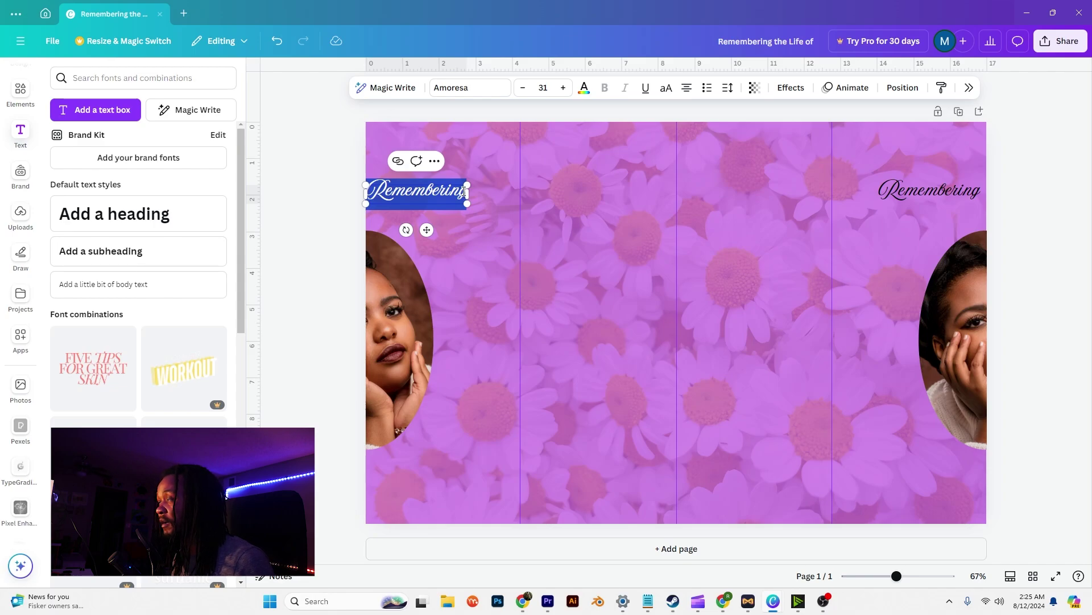
pyautogui.write('the Life of')
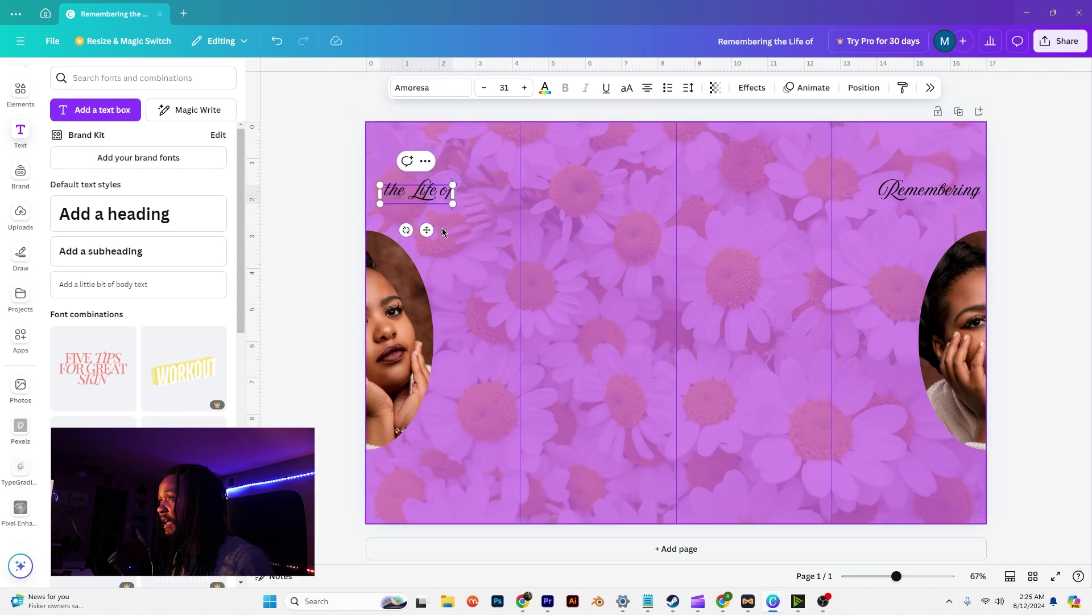
pyautogui.moveTo(426, 229); pyautogui.dragTo(417, 229)
pyautogui.click(449, 414)
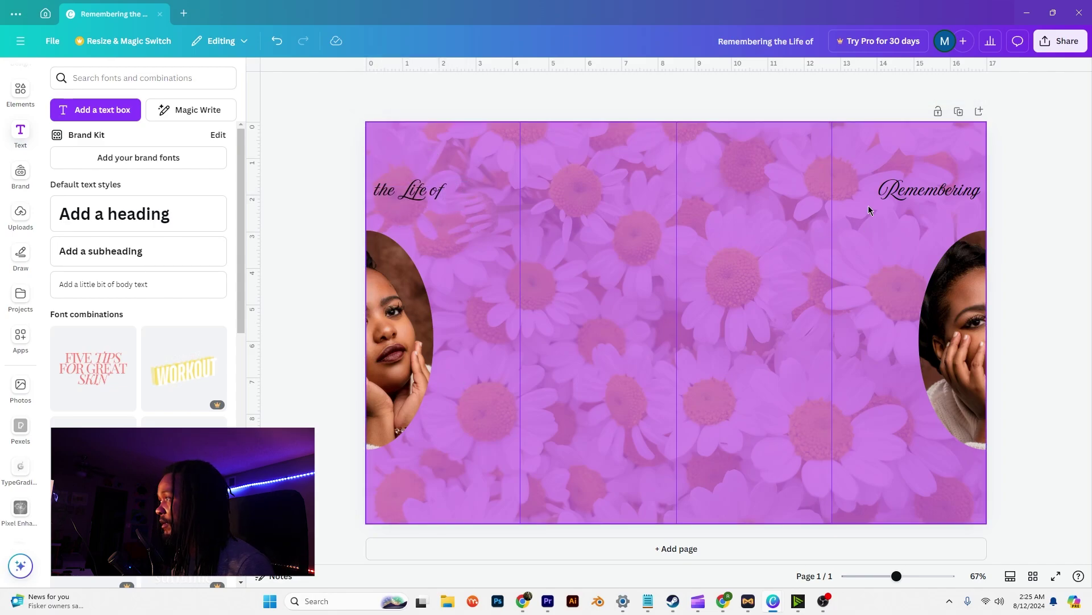
# - Place another copy of 'Remembering' near the page's bottom-right corner
pyautogui.click(935, 193)
pyautogui.moveTo(936, 196); pyautogui.dragTo(935, 466)
pyautogui.doubleClick(935, 465)
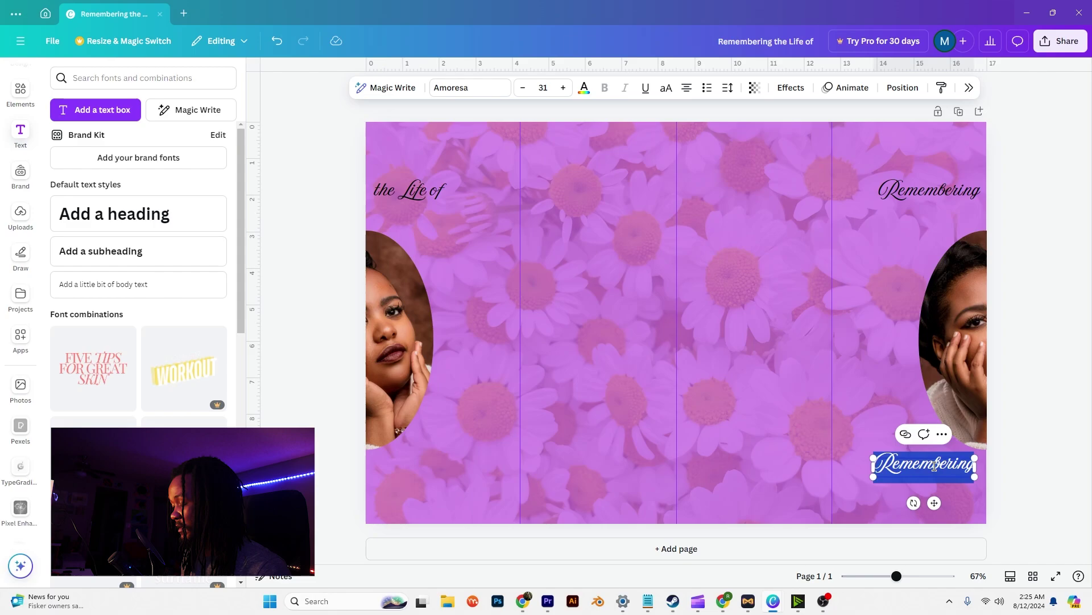
# - Set the Julie name text at bottom-right to font size 67
pyautogui.write('Futu')
pyautogui.doubleClick(935, 466)
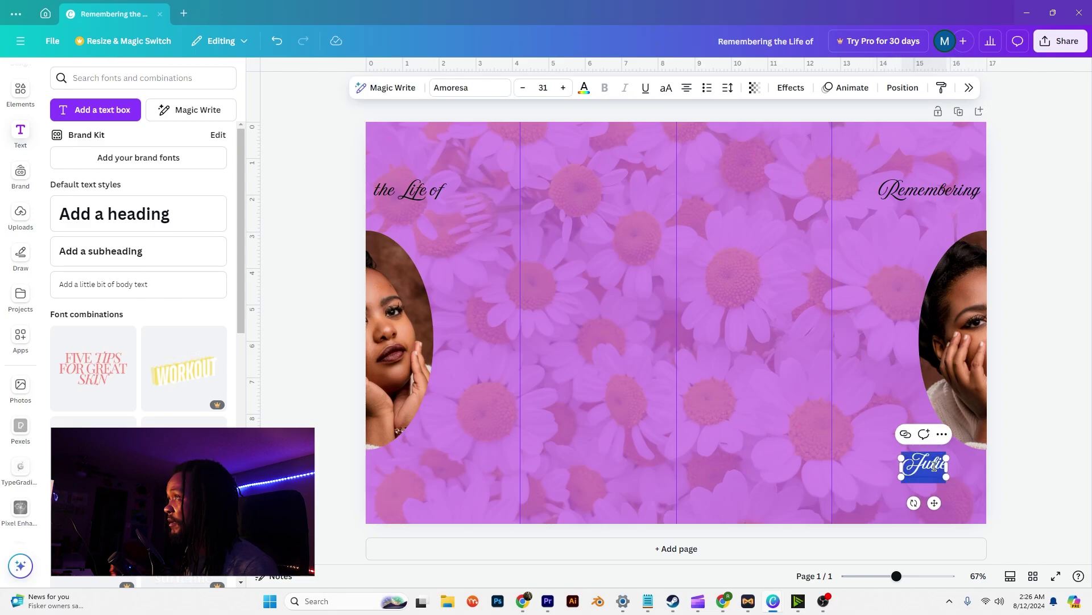
pyautogui.click(543, 87)
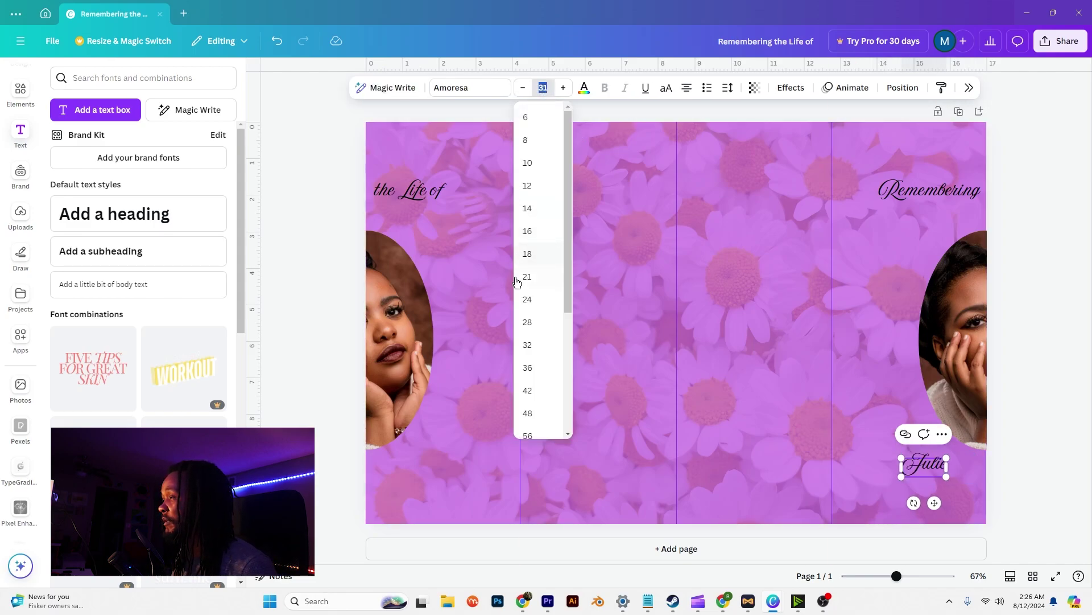
pyautogui.write('67')
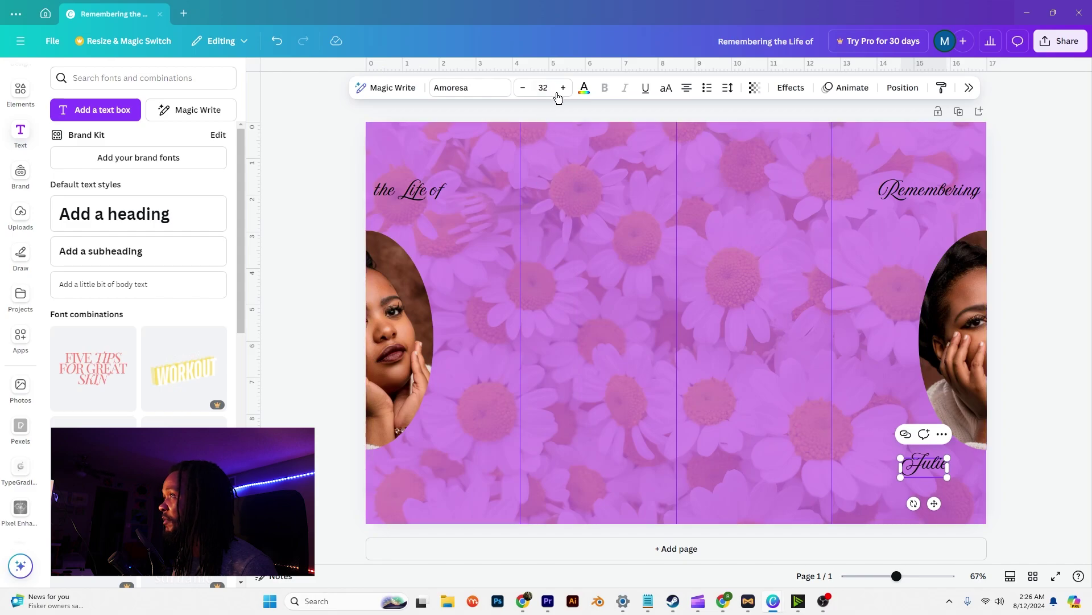
pyautogui.press('Return')
# - Duplicate the Julie name to the bottom-left panel and retype it as Jones
pyautogui.click(920, 435)
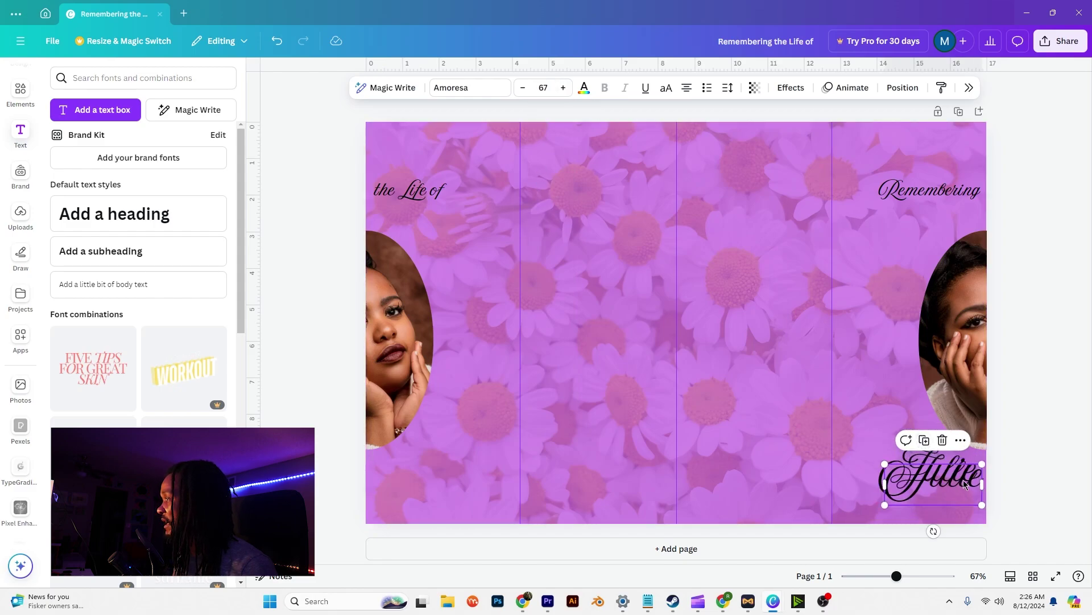
pyautogui.moveTo(966, 484); pyautogui.dragTo(454, 480)
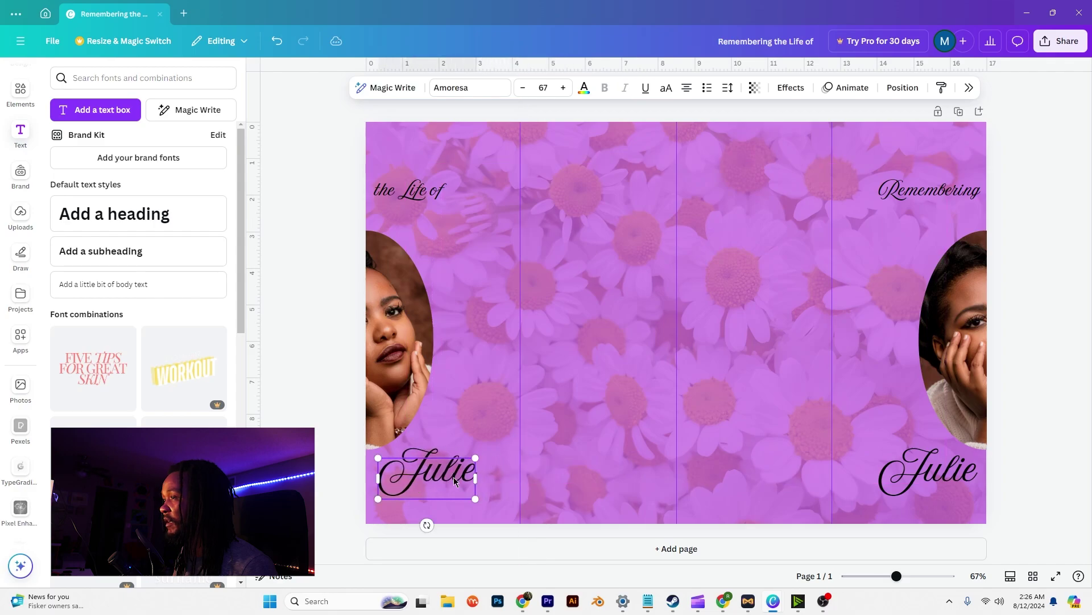
pyautogui.doubleClick(453, 478)
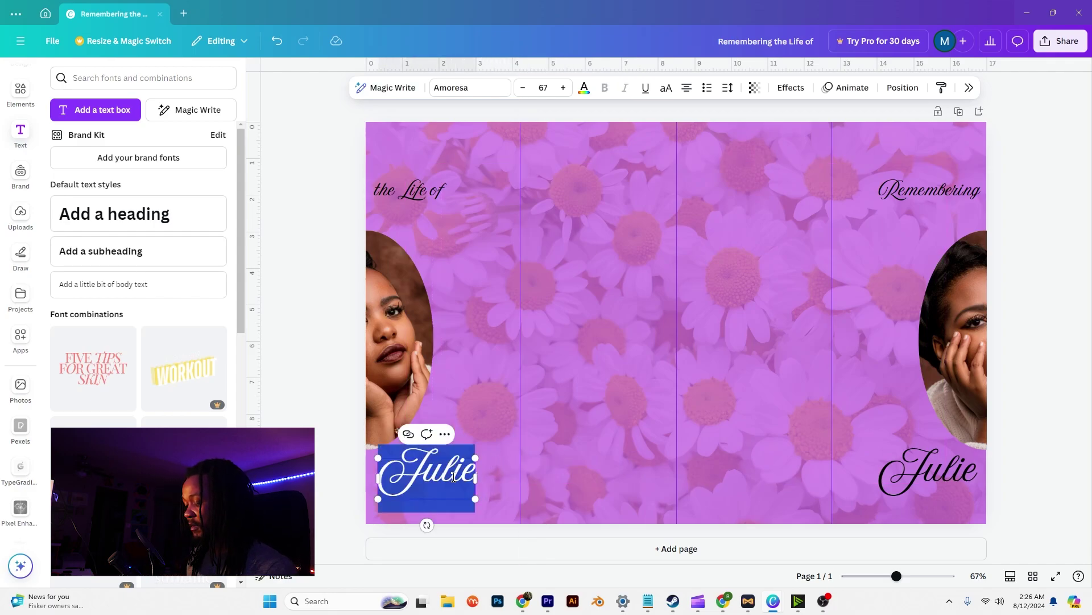
pyautogui.write('Jones')
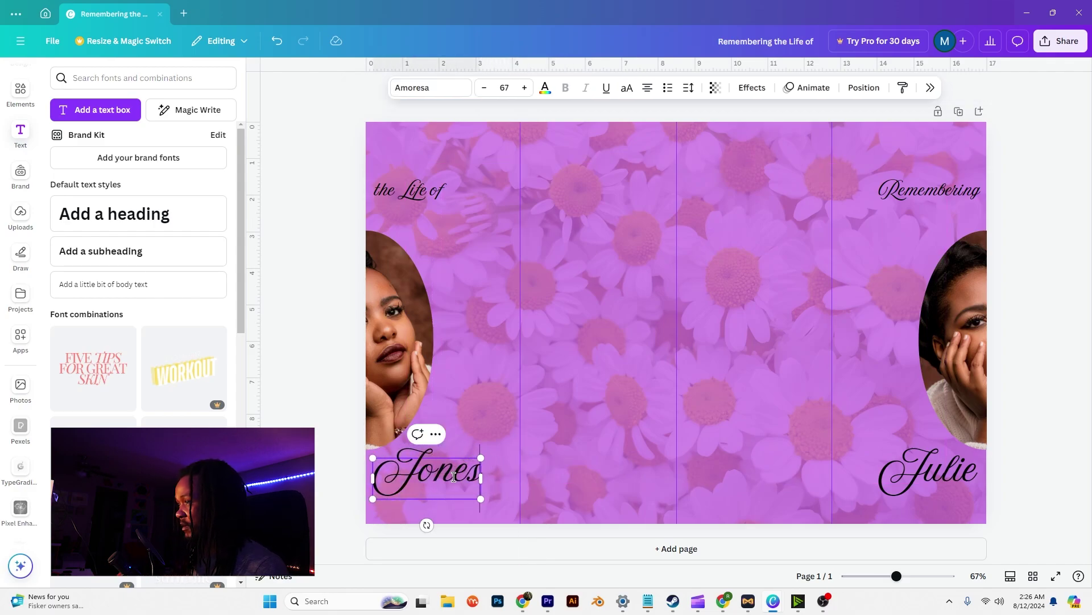
# - Turn both top headings purple
pyautogui.moveTo(1070, 170); pyautogui.dragTo(415, 199)
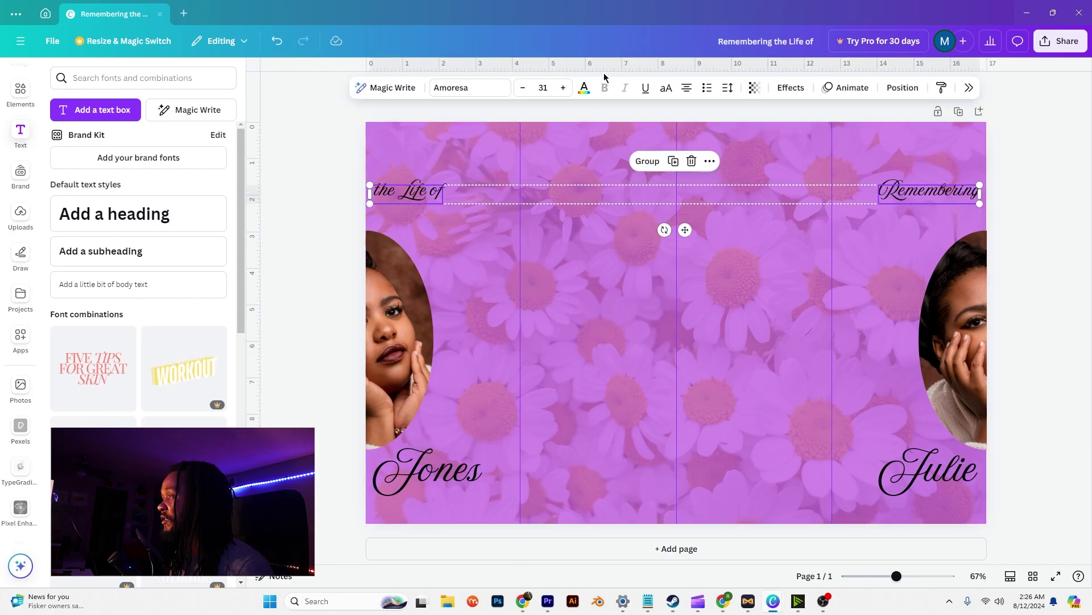
pyautogui.click(584, 87)
pyautogui.click(983, 161)
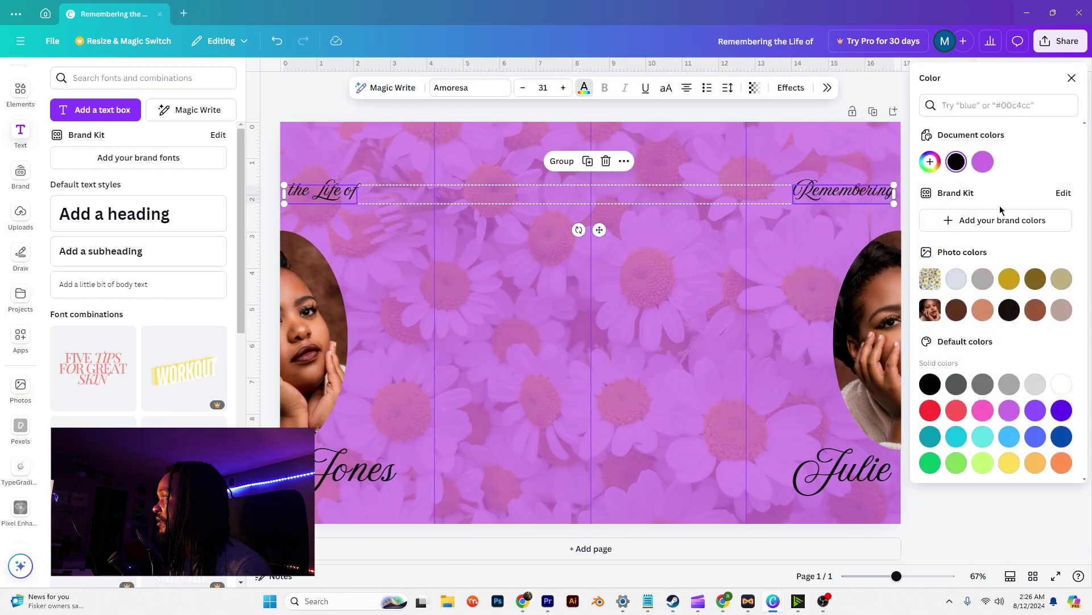
pyautogui.click(853, 193)
pyautogui.click(16, 103)
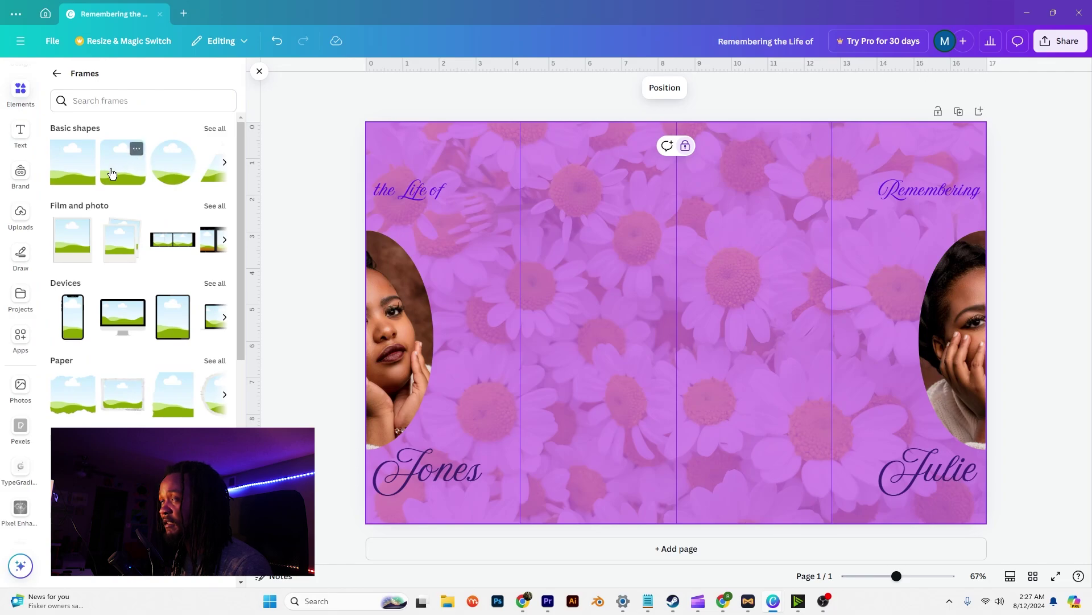
# - Place a 2.4 × 2.4 rectangular photo frame and duplicate it into a column of five
pyautogui.moveTo(111, 174); pyautogui.dragTo(558, 173)
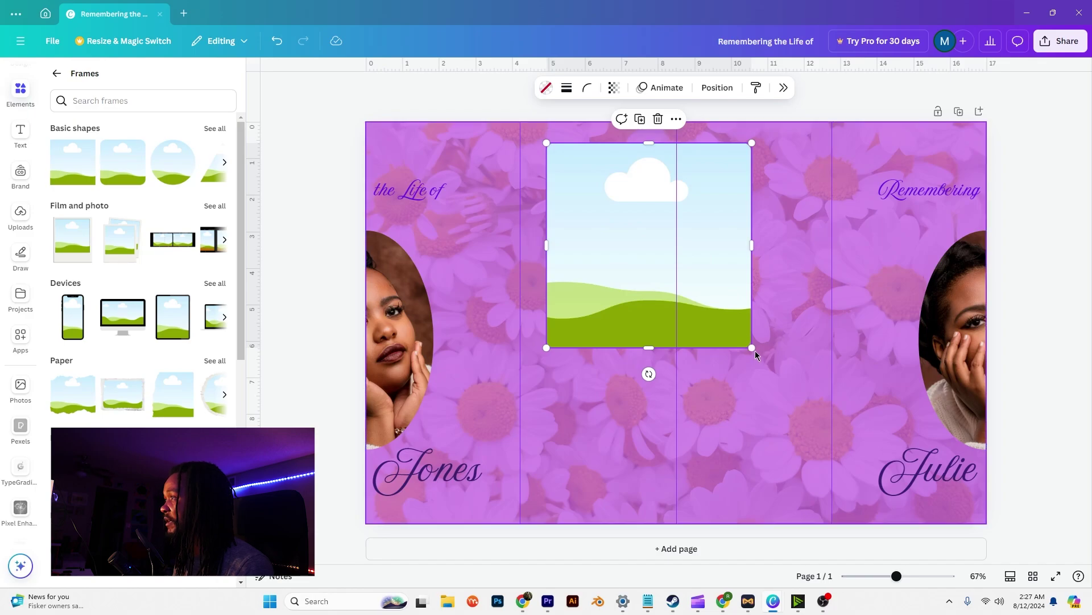
pyautogui.moveTo(751, 347); pyautogui.dragTo(587, 230)
pyautogui.click(576, 118)
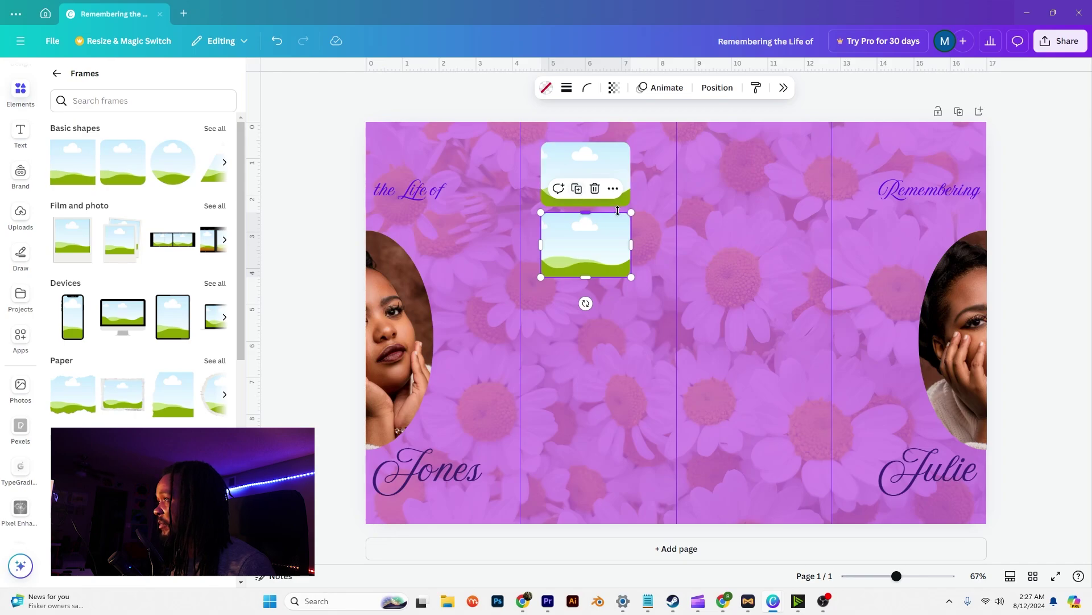
pyautogui.click(576, 191)
pyautogui.click(578, 260)
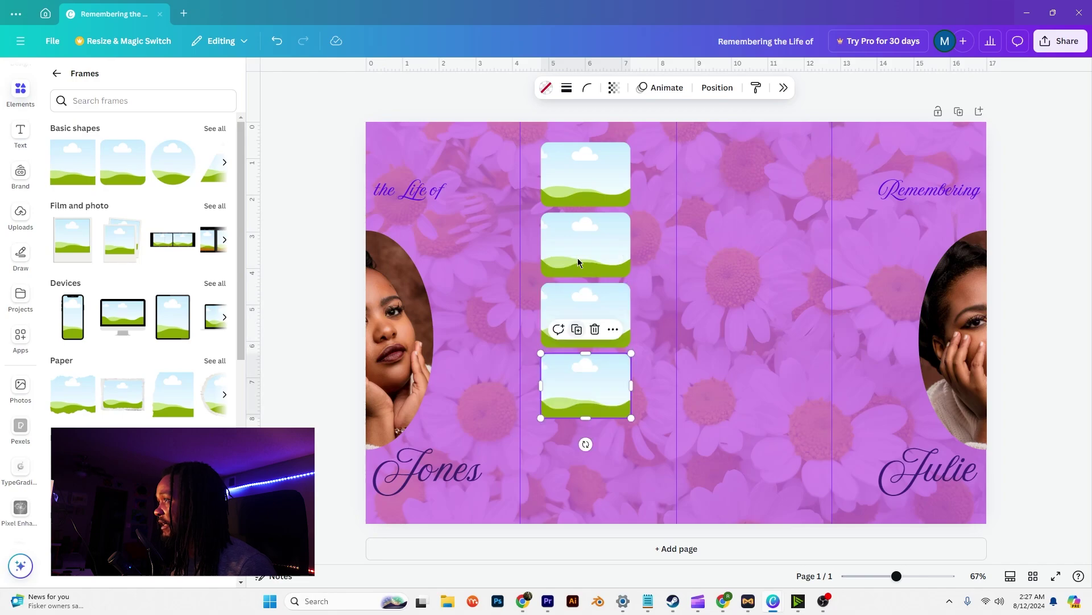
pyautogui.click(576, 329)
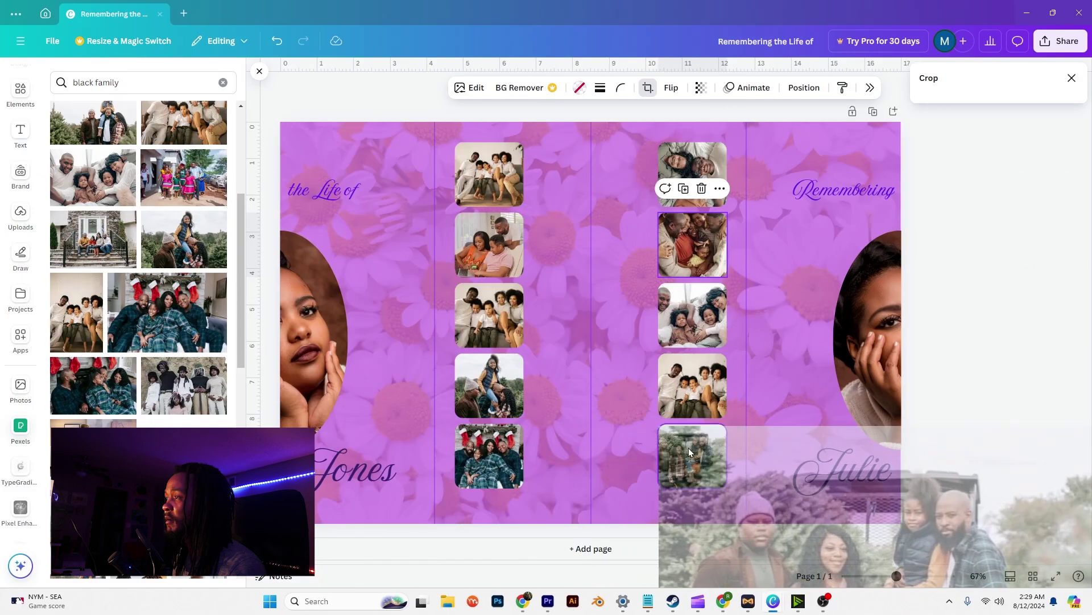
# - Fill the bottom right-column frame with a family photo
pyautogui.moveTo(688, 449); pyautogui.dragTo(689, 446)
pyautogui.click(674, 448)
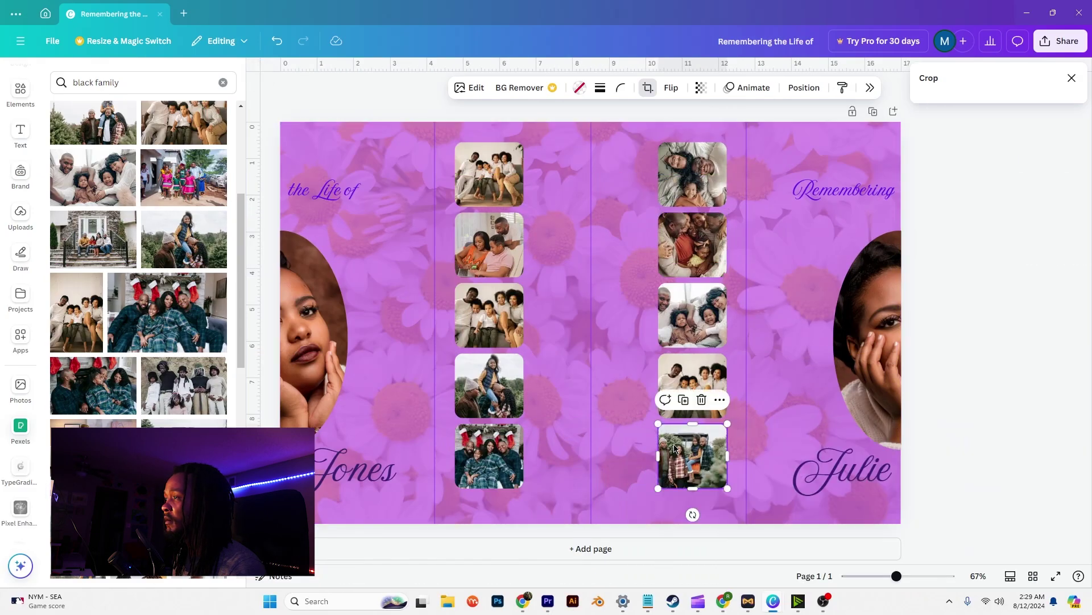
pyautogui.click(631, 424)
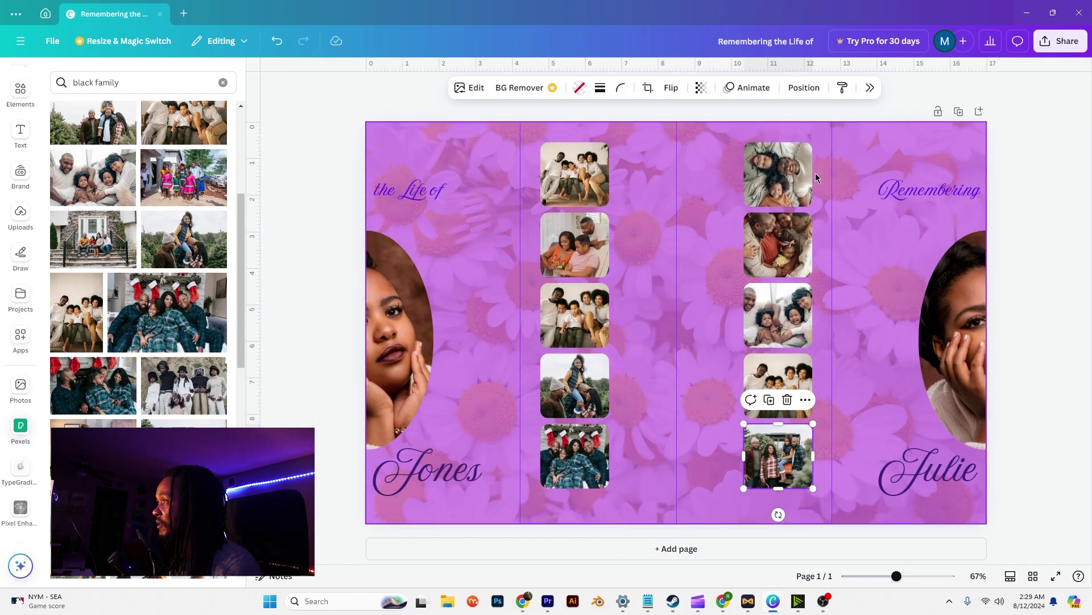
# - Give all ten photos a solid, weight-4 border in dark purple #3c2172
pyautogui.moveTo(571, 110); pyautogui.dragTo(793, 482)
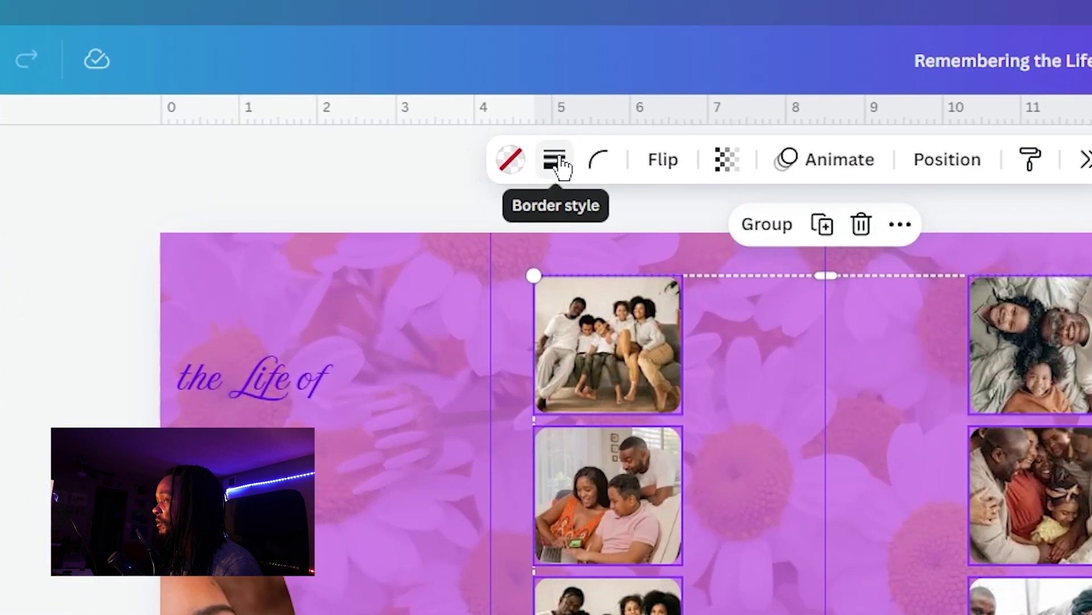
pyautogui.click(556, 148)
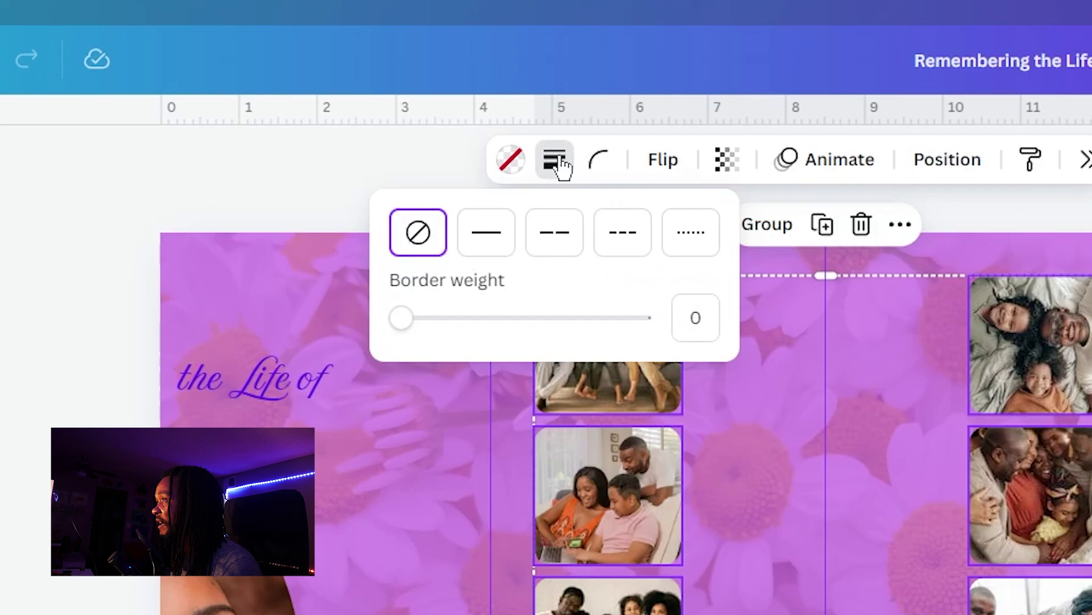
pyautogui.click(485, 245)
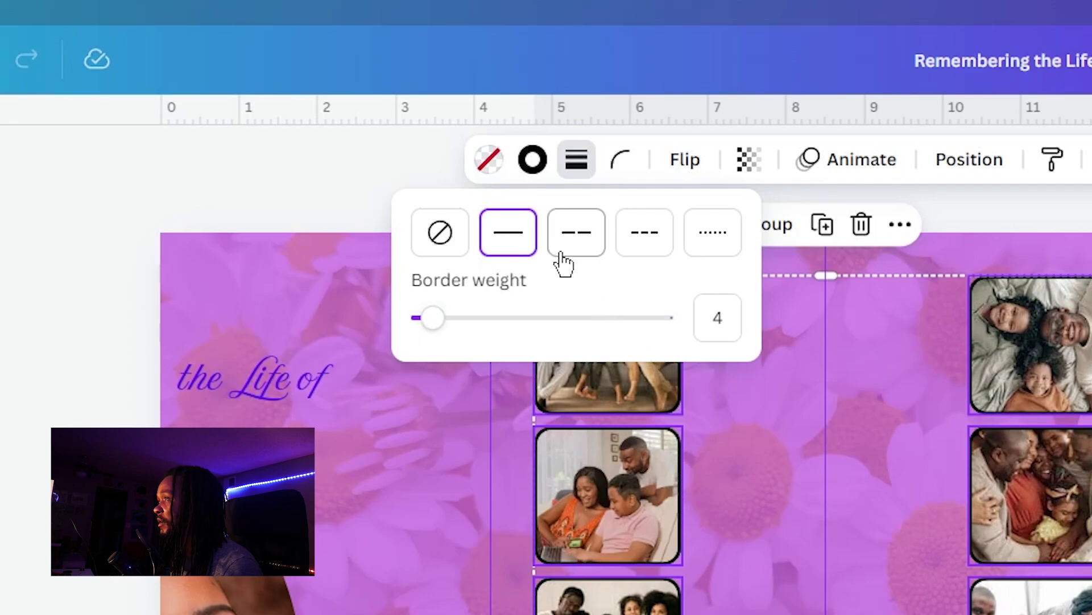
pyautogui.click(532, 162)
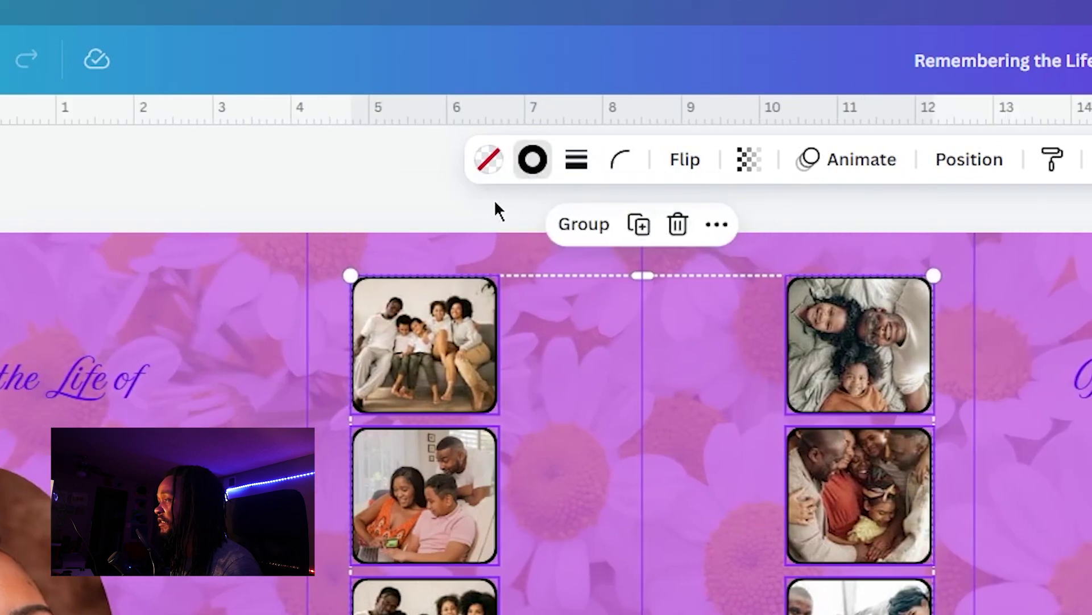
pyautogui.click(532, 160)
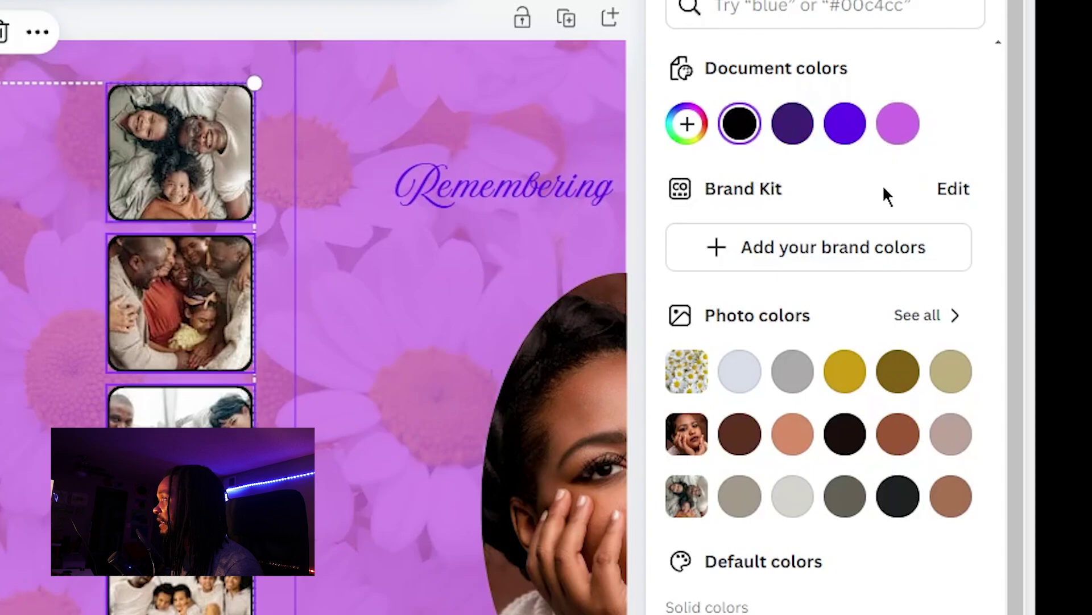
pyautogui.click(792, 124)
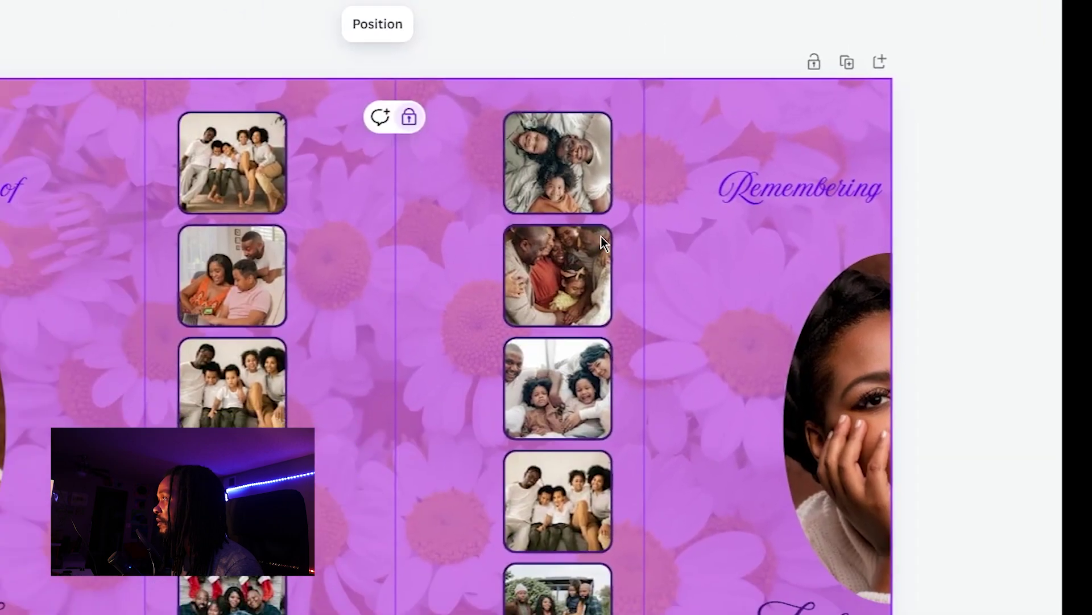
# - Add a Matthew 11:28 heading text box and select the four centre-panel headings together
pyautogui.click(1033, 204)
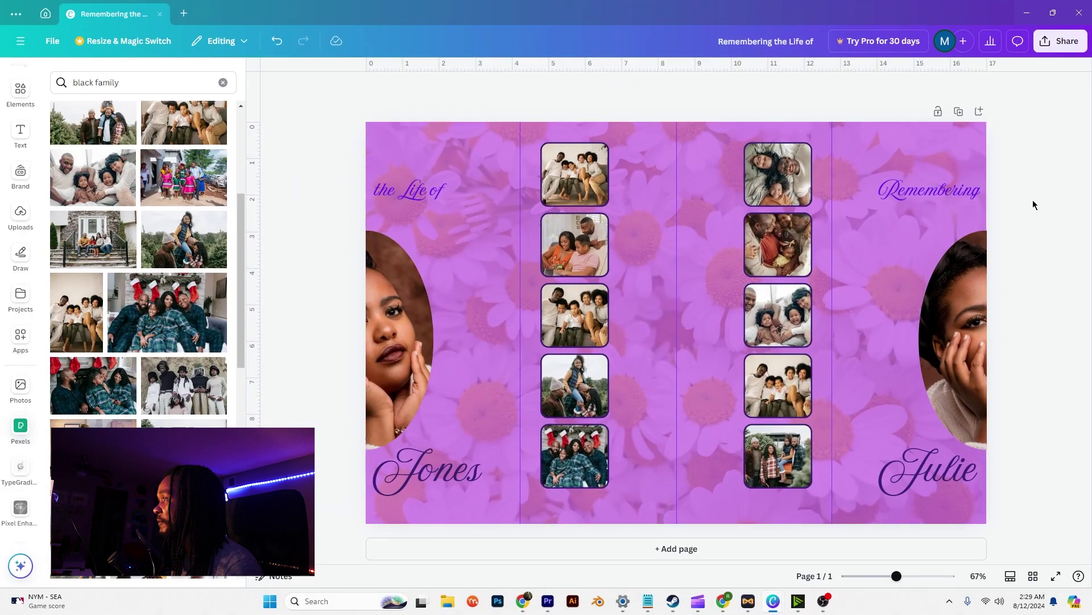
pyautogui.click(20, 135)
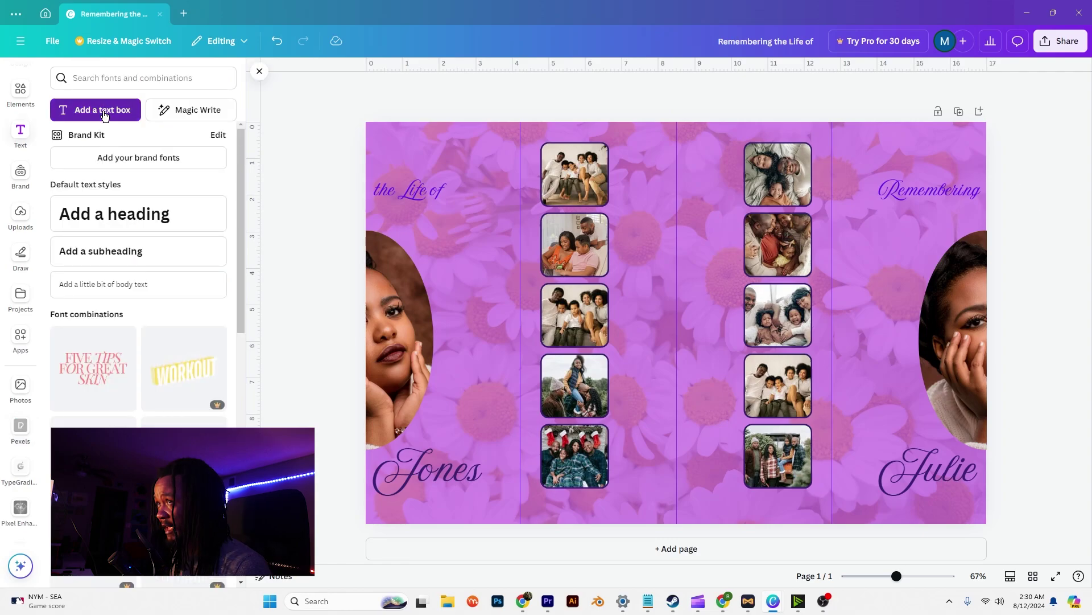
pyautogui.click(106, 115)
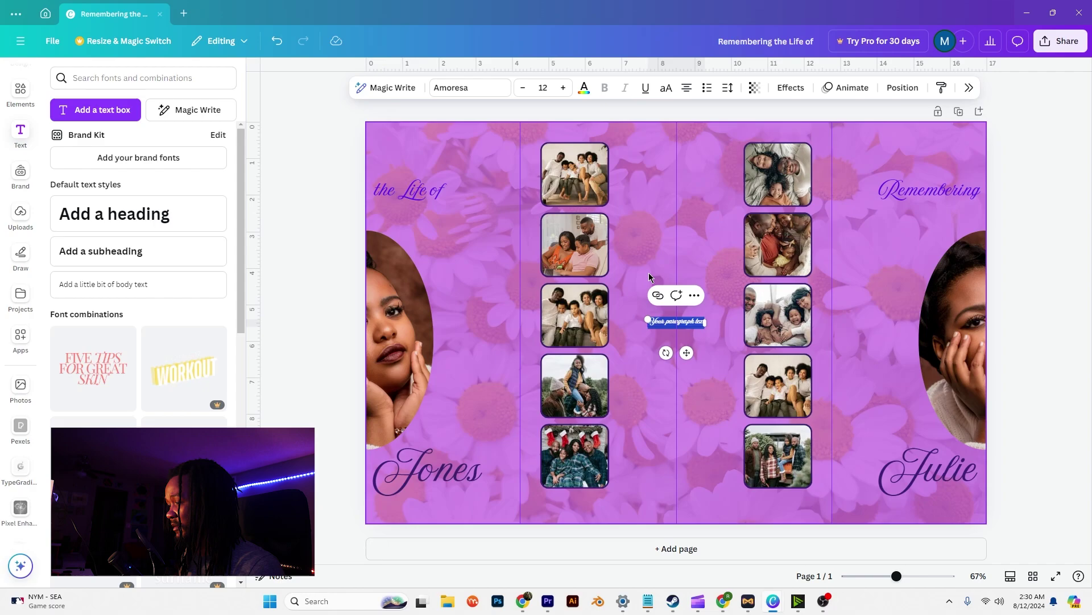
pyautogui.write('Matthew J')
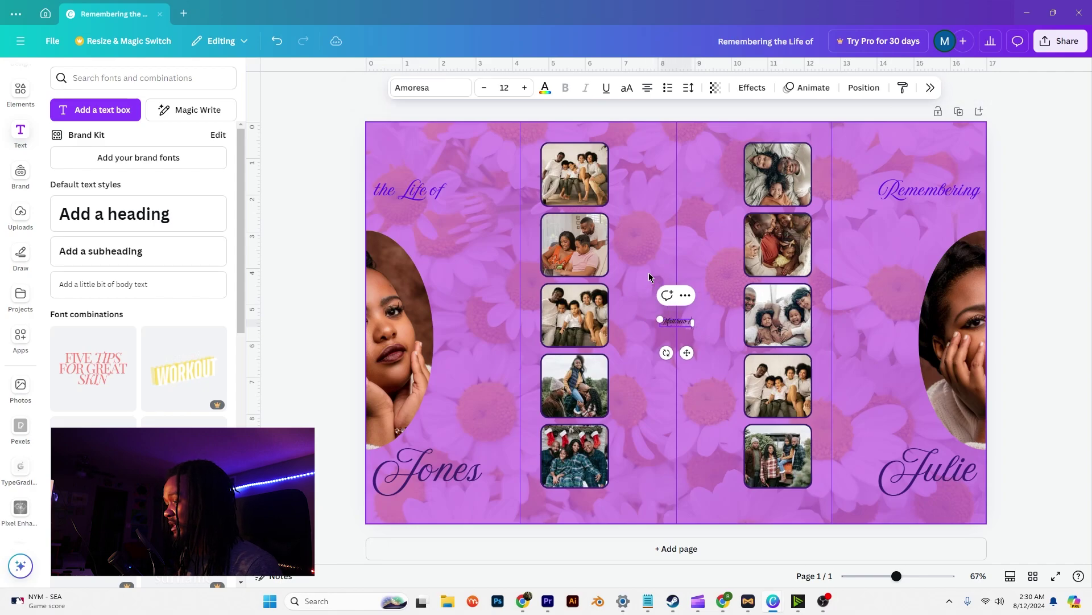
pyautogui.write('1:28-30')
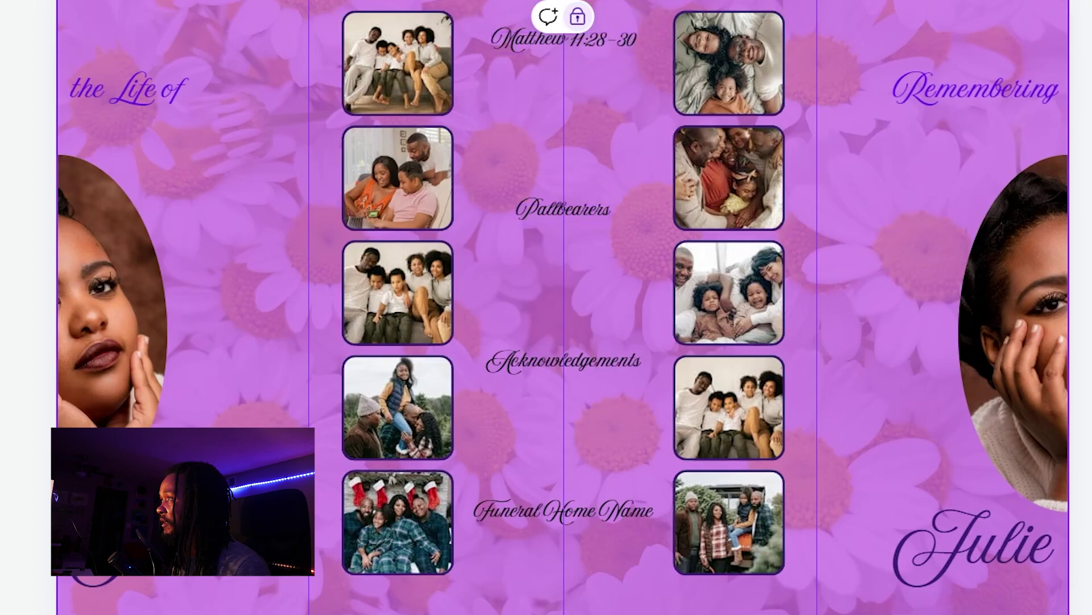
pyautogui.moveTo(490, 28); pyautogui.dragTo(547, 571)
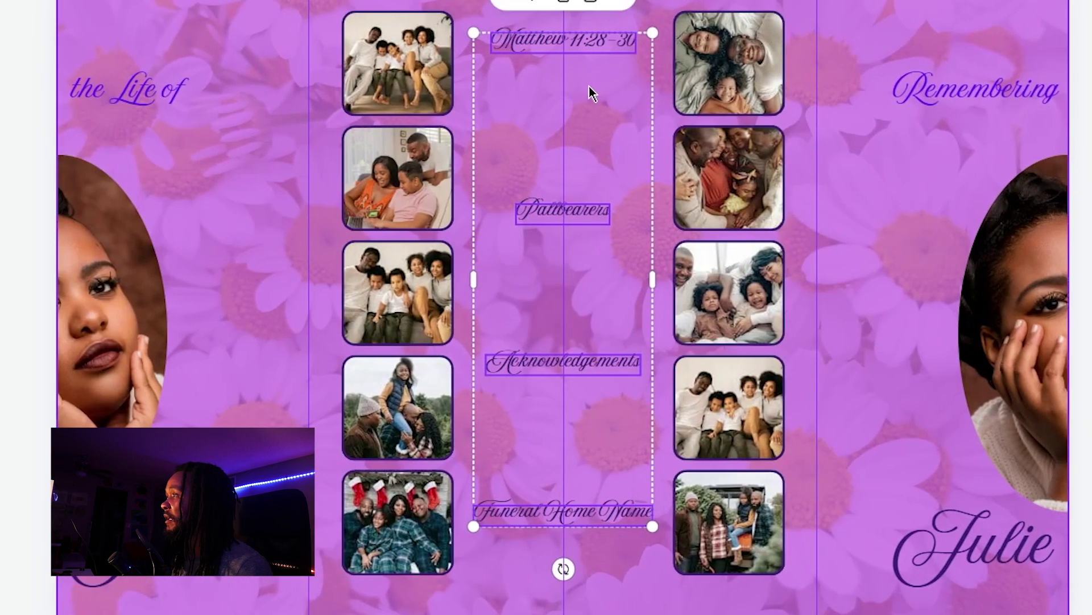
# - Add a smaller 'Pallbearer Name' text line beneath Matthew 11:28-30
pyautogui.click(448, 90)
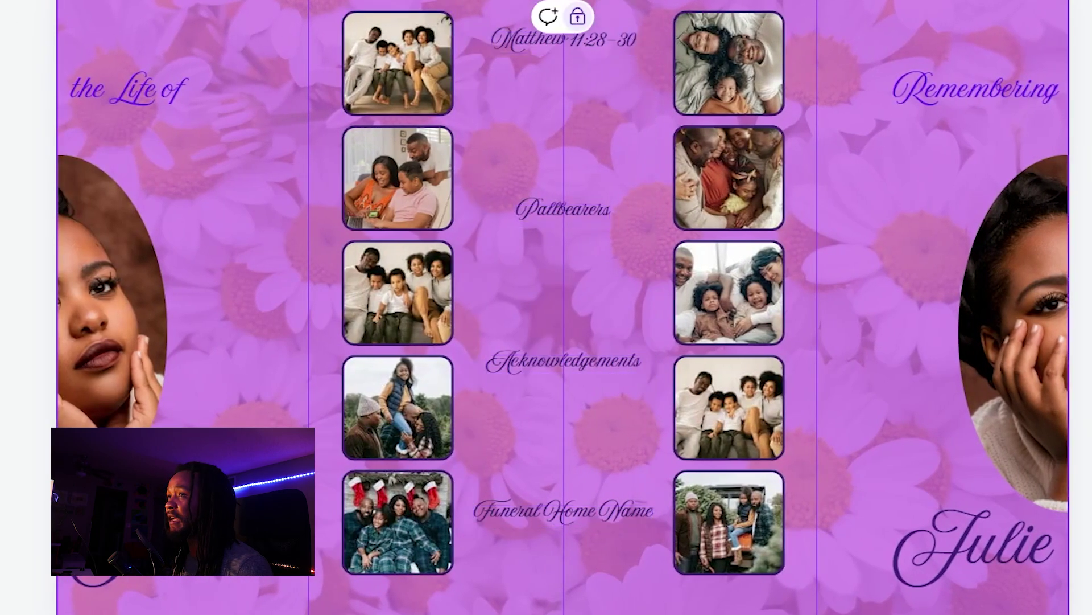
pyautogui.press('t')
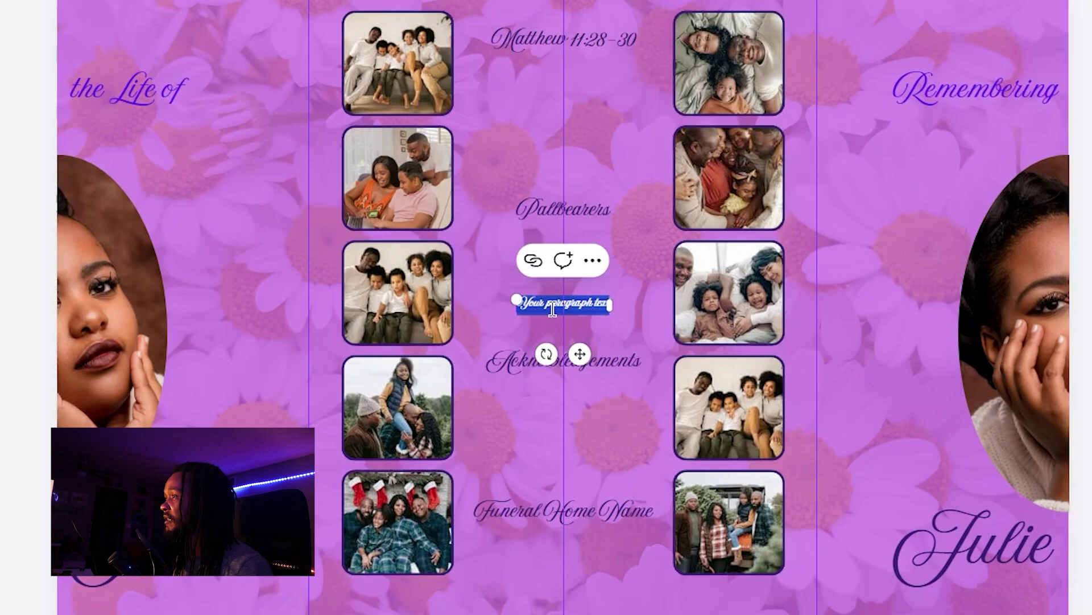
pyautogui.moveTo(580, 353); pyautogui.dragTo(577, 118)
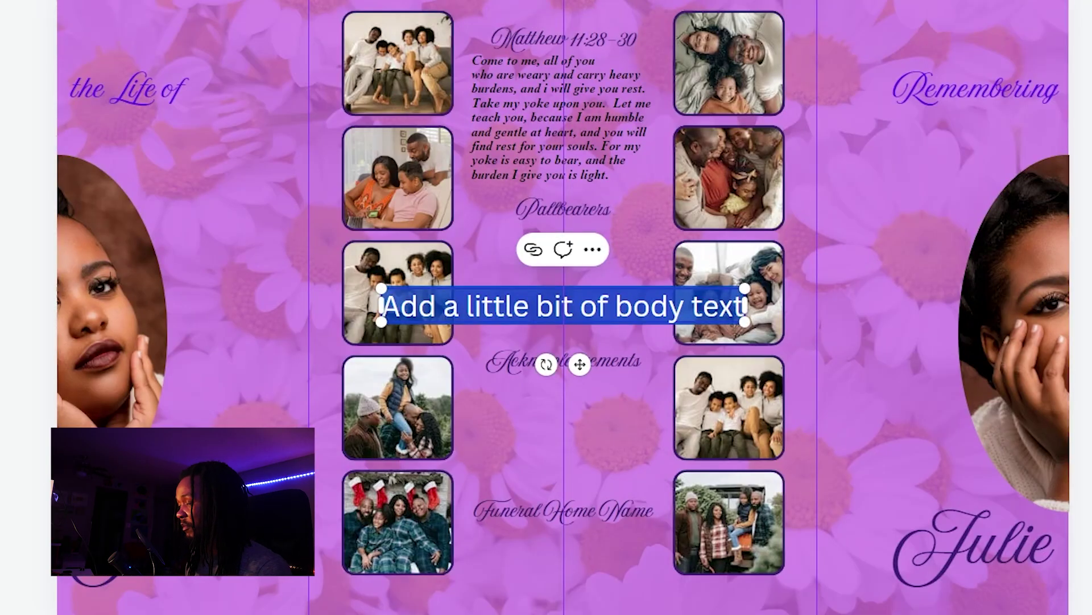
pyautogui.write('Pallbearer')
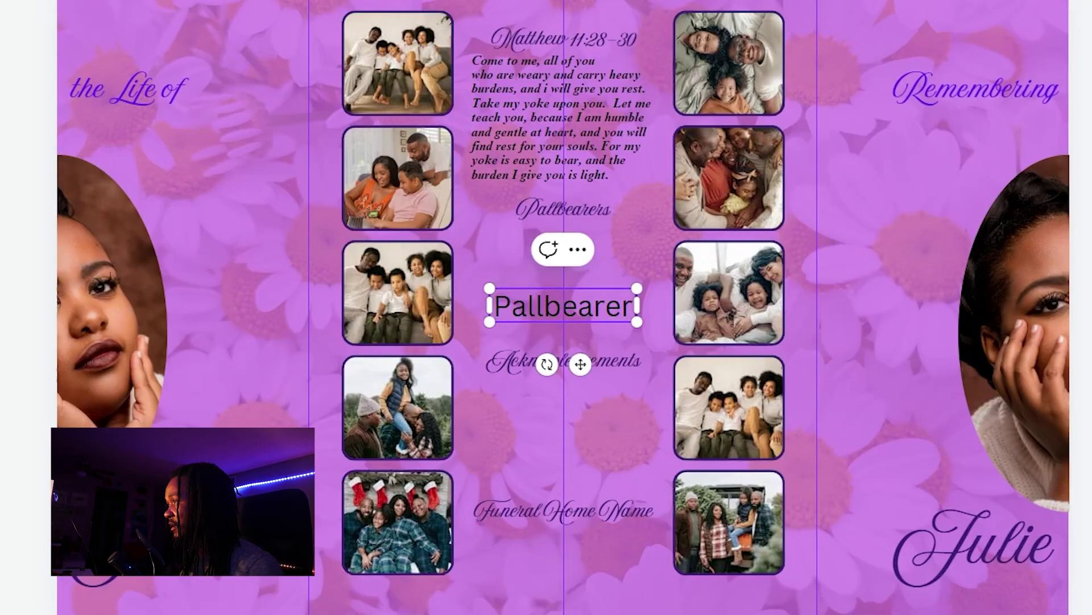
pyautogui.write(' Name')
pyautogui.hotkey('ctrl', 'a')
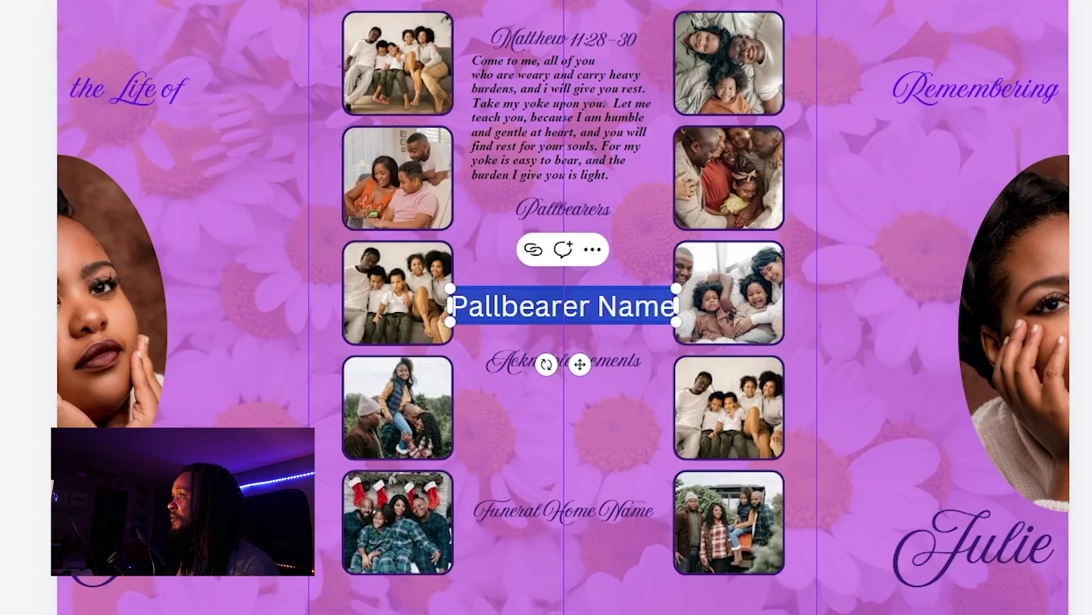
pyautogui.hotkey('ctrl', 'shift', ',')
pyautogui.hotkey('ctrl', 'shift', ',')
pyautogui.hotkey('ctrl', 'shift', ',')
pyautogui.hotkey('ctrl', 'shift', ',')
pyautogui.hotkey('ctrl', 'shift', ',')
pyautogui.hotkey('ctrl', 'shift', ',')
pyautogui.hotkey('ctrl', 'shift', ',')
pyautogui.hotkey('ctrl', 'shift', ',')
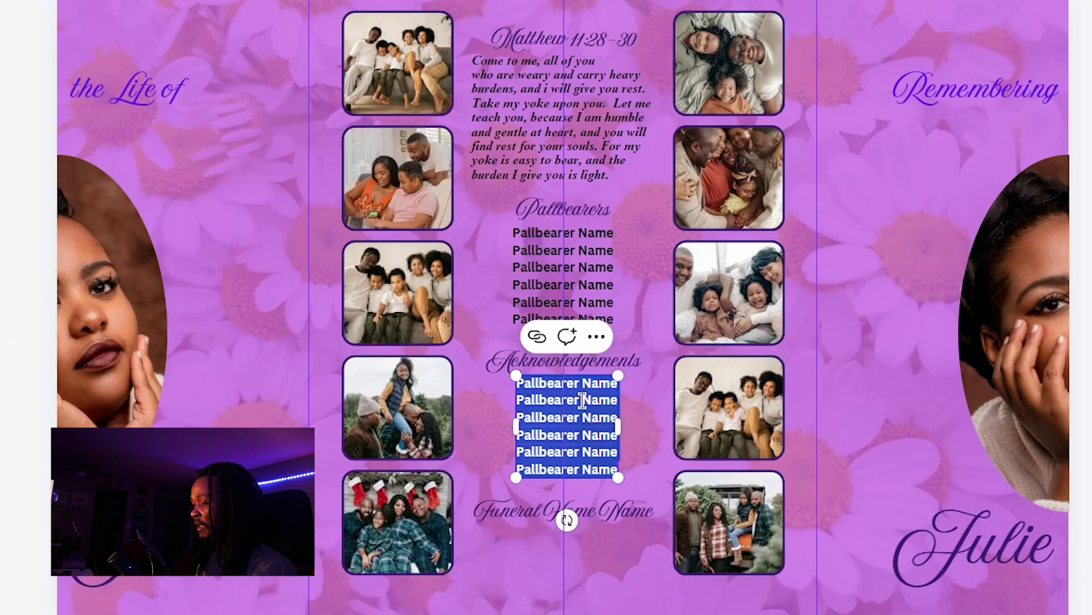
# - Type the family thank-you note and copy it below Funeral Home Name as 'Funeral home Address'
pyautogui.write('The family would love to thank everyone who has supported us during this time.')
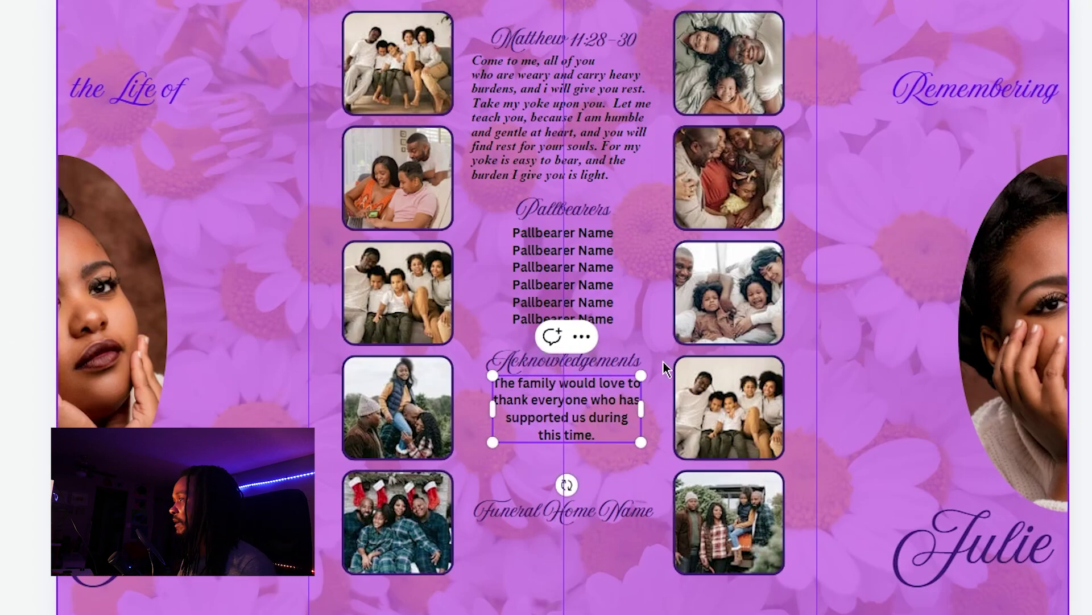
pyautogui.click(922, 403)
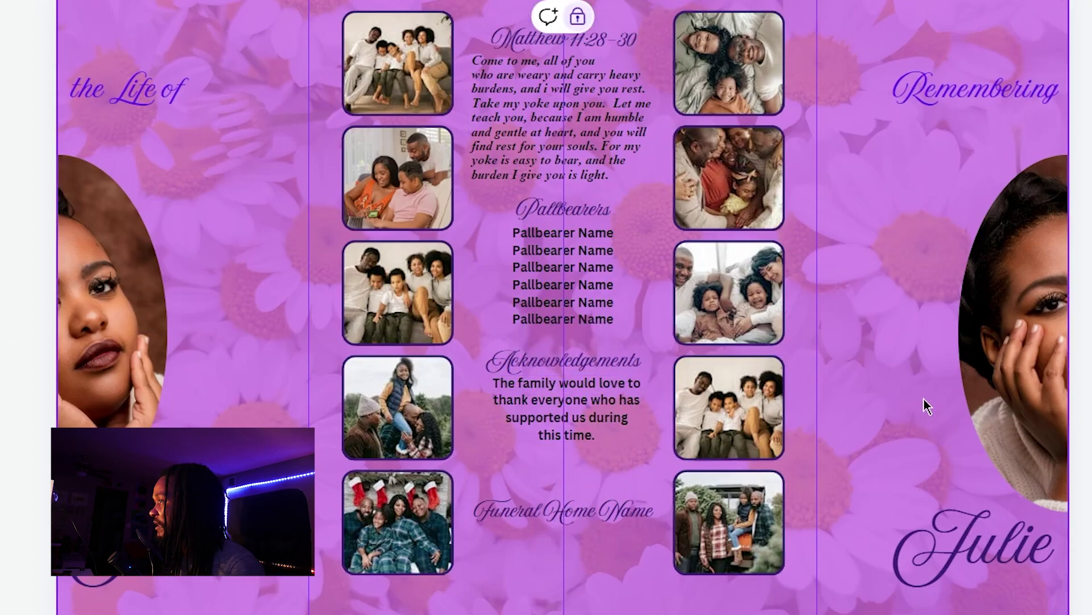
pyautogui.click(595, 411)
pyautogui.hotkey('ctrl', 'd')
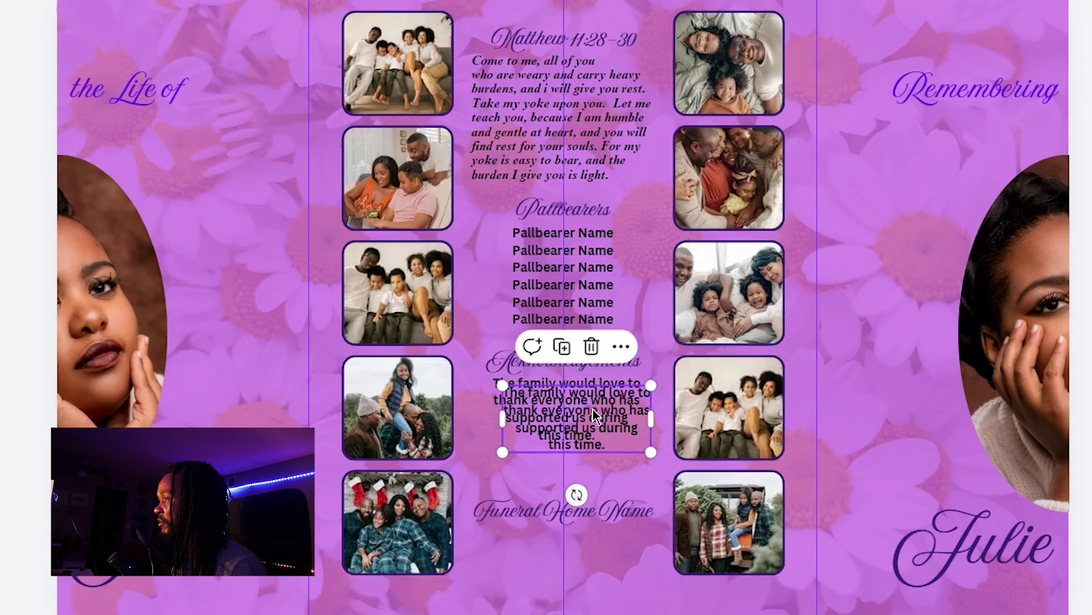
pyautogui.moveTo(596, 411); pyautogui.dragTo(581, 548)
pyautogui.doubleClick(576, 534)
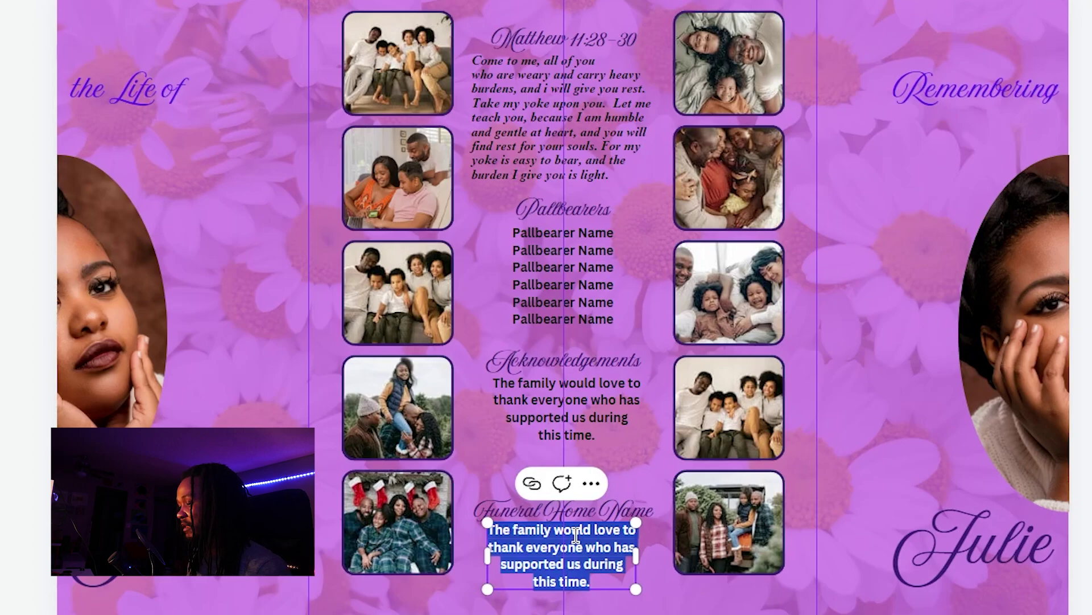
pyautogui.write('Funeral home Address')
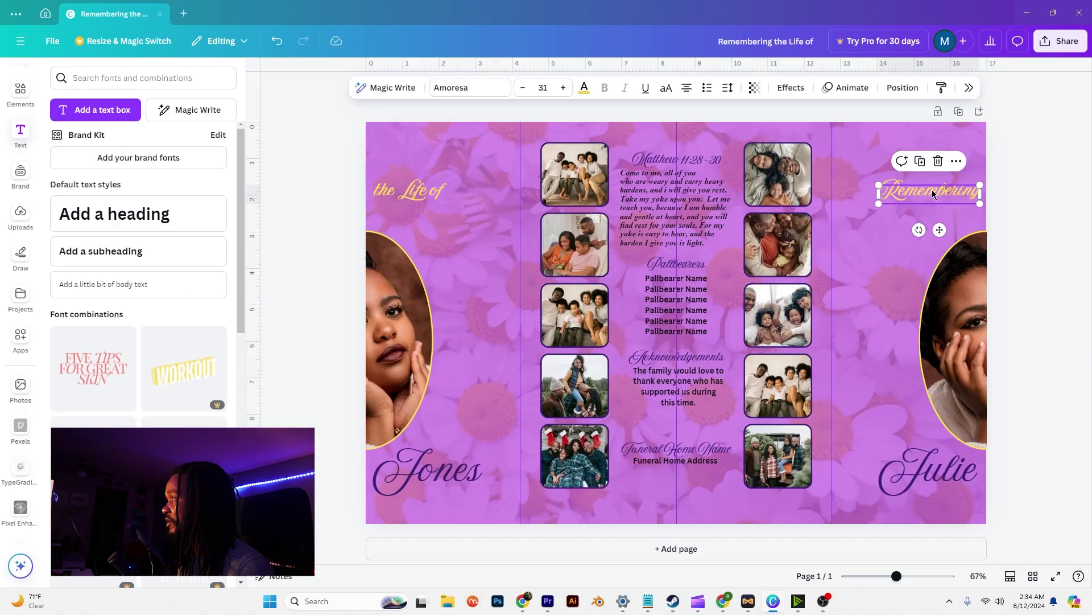
# - Duplicate the Remembering text as a dark purple date line
pyautogui.click(922, 162)
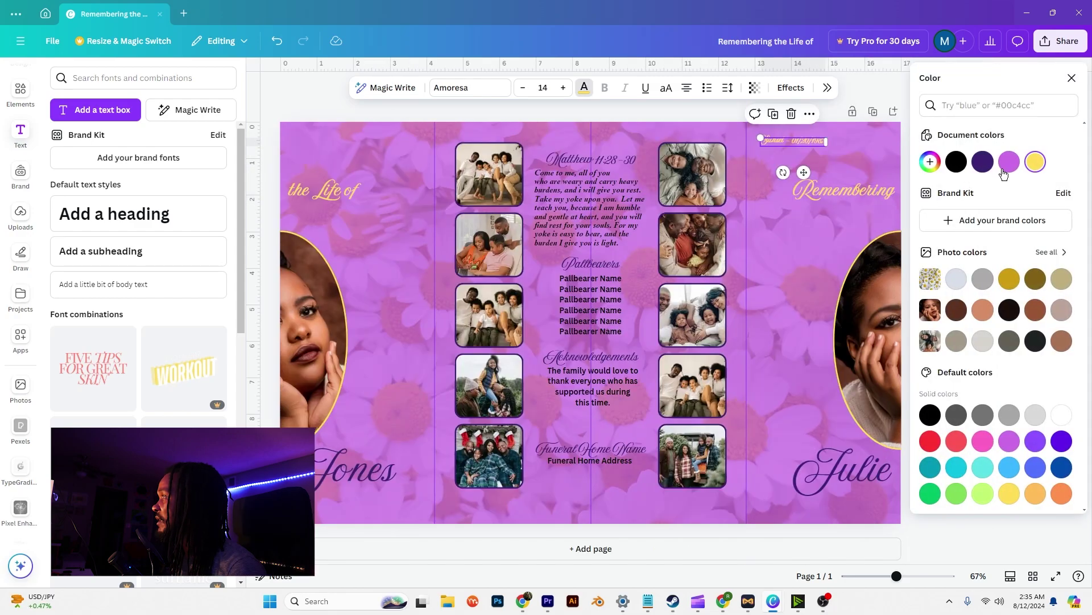
pyautogui.click(983, 161)
pyautogui.press('Escape')
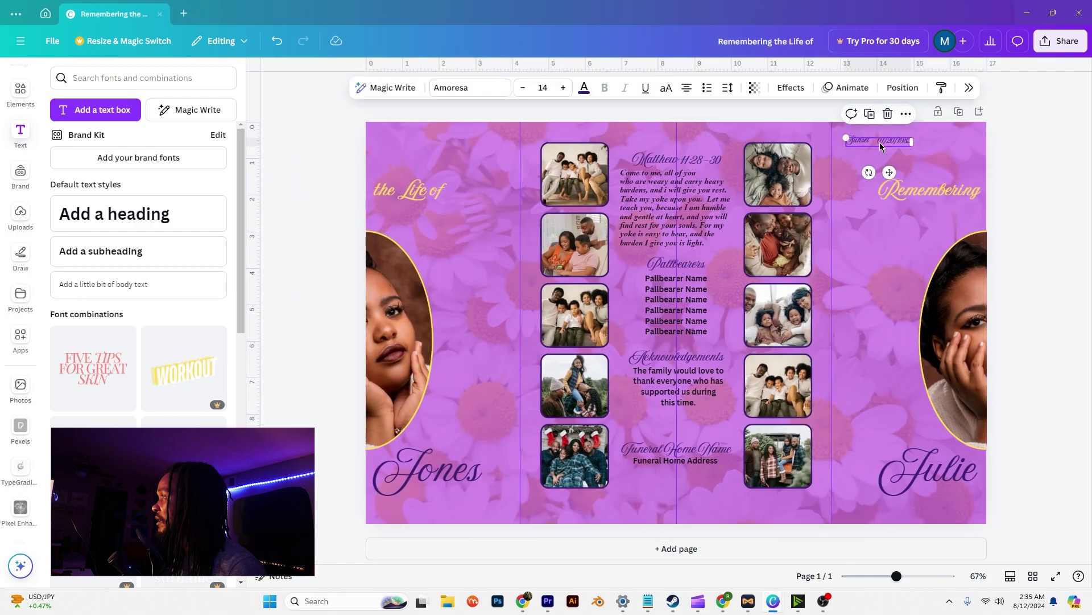
# - Copy the date line to the top-left panel and change the right one to Sunrise
pyautogui.click(869, 113)
pyautogui.moveTo(902, 149); pyautogui.dragTo(515, 139)
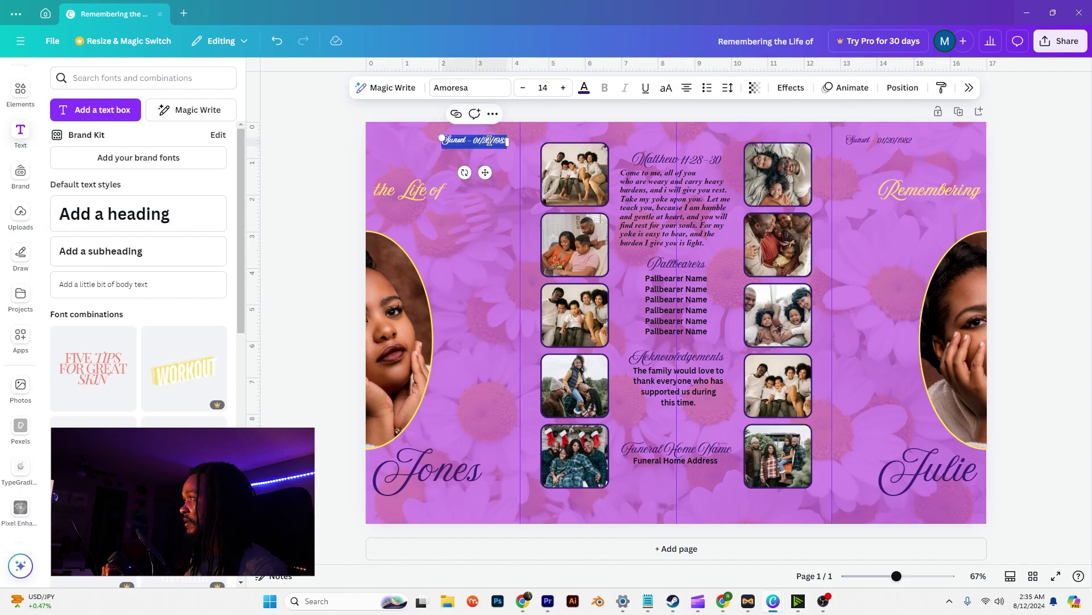
pyautogui.doubleClick(861, 140)
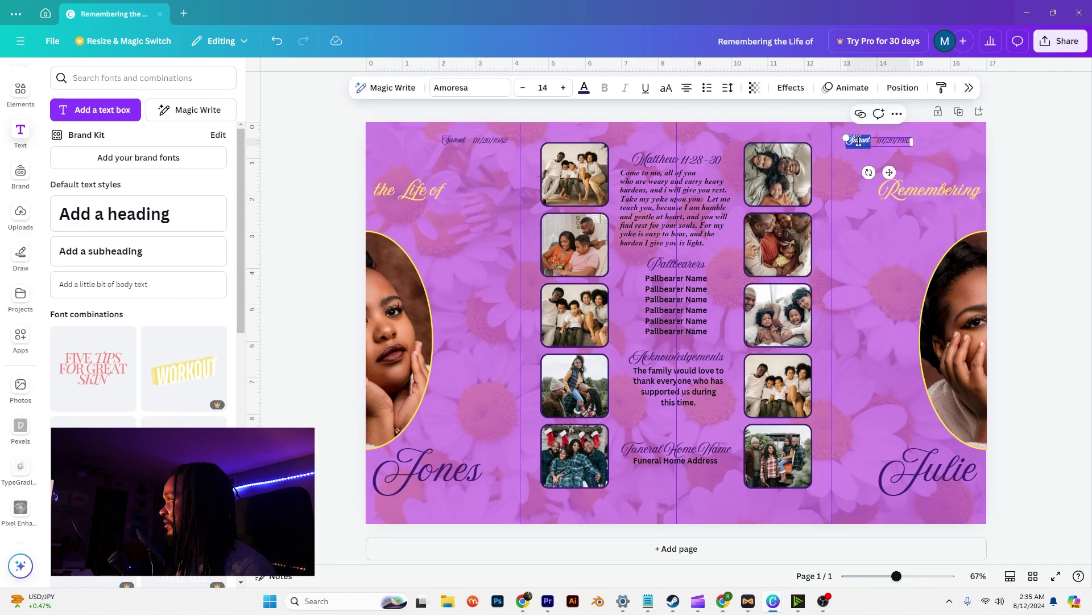
pyautogui.write('Sunri')
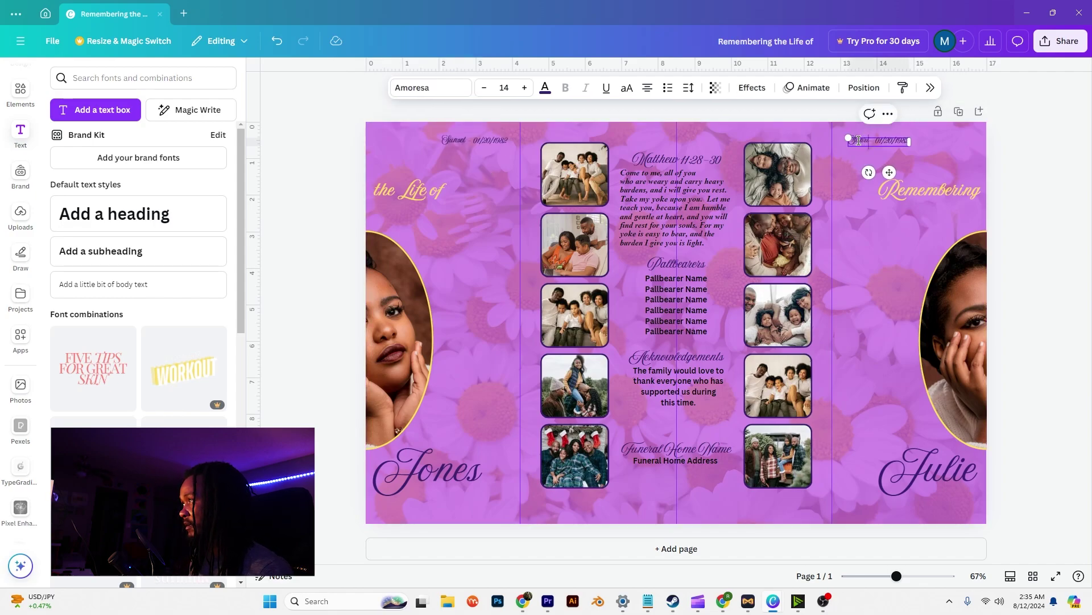
pyautogui.write('se')
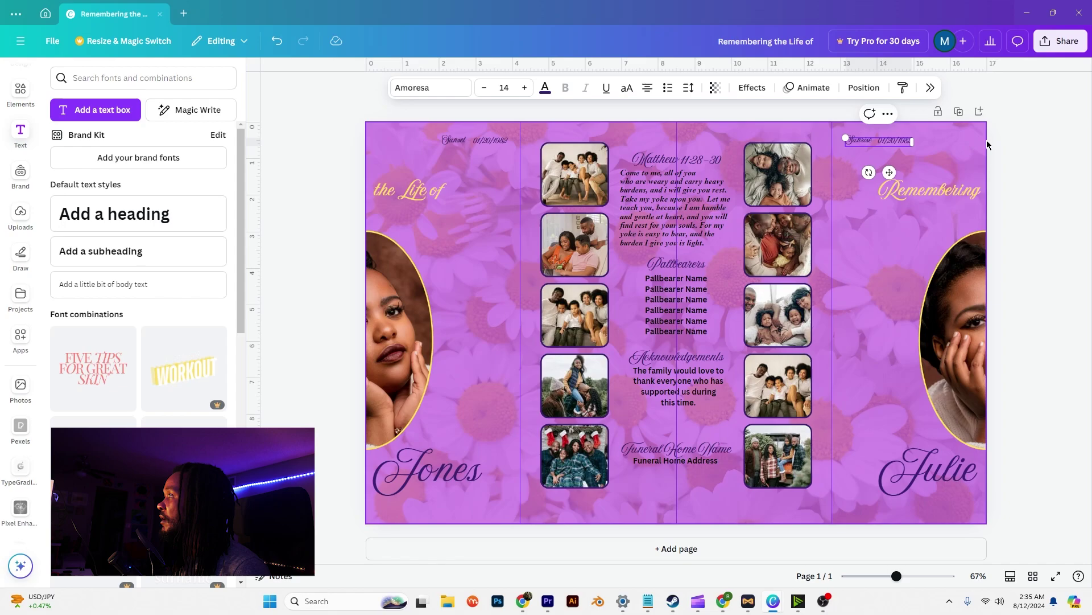
pyautogui.click(588, 127)
pyautogui.click(458, 141)
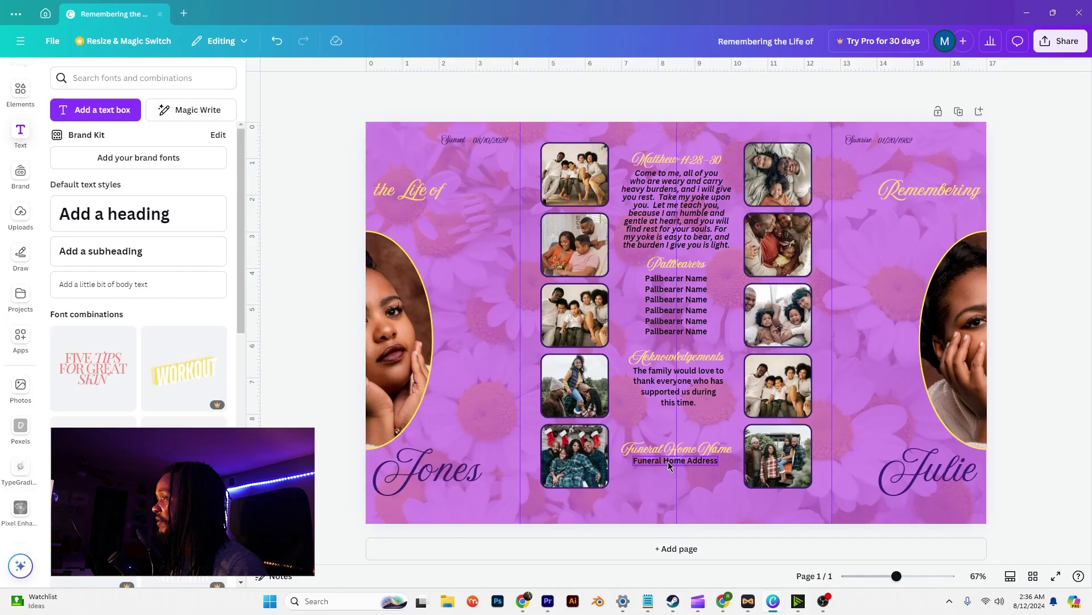
# - Copy the address line under Jones and retype it as 'Church Name | Address'
pyautogui.click(669, 466)
pyautogui.moveTo(671, 462); pyautogui.dragTo(449, 505)
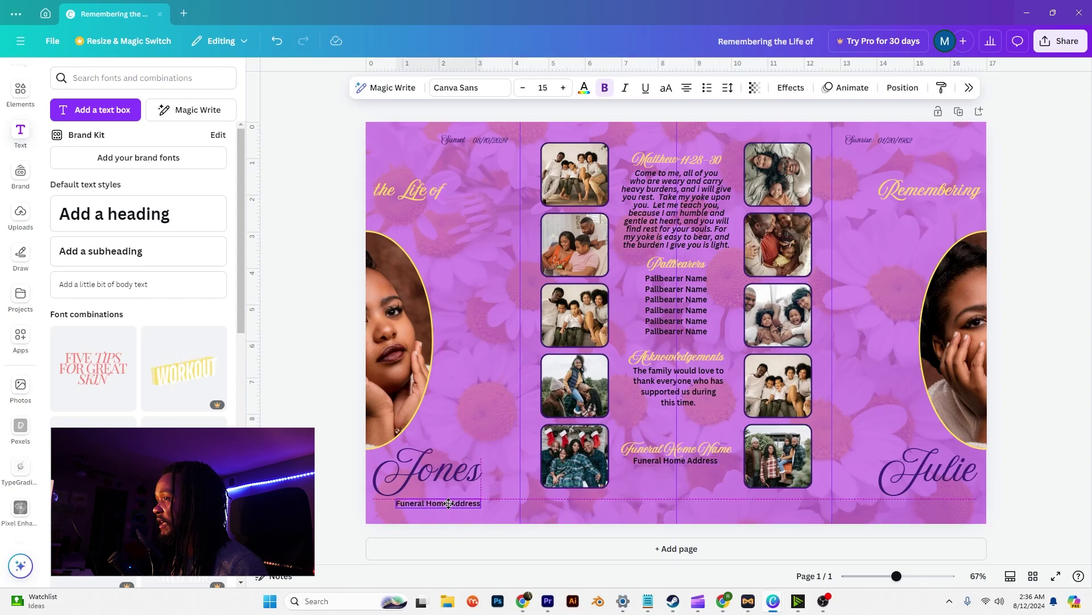
pyautogui.doubleClick(449, 502)
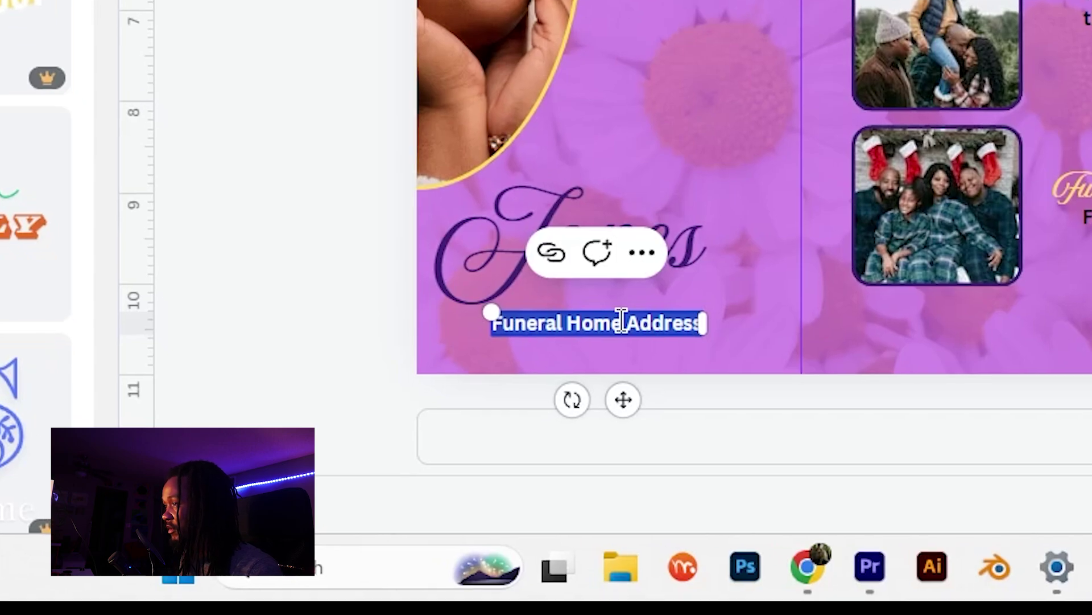
pyautogui.write('Ch')
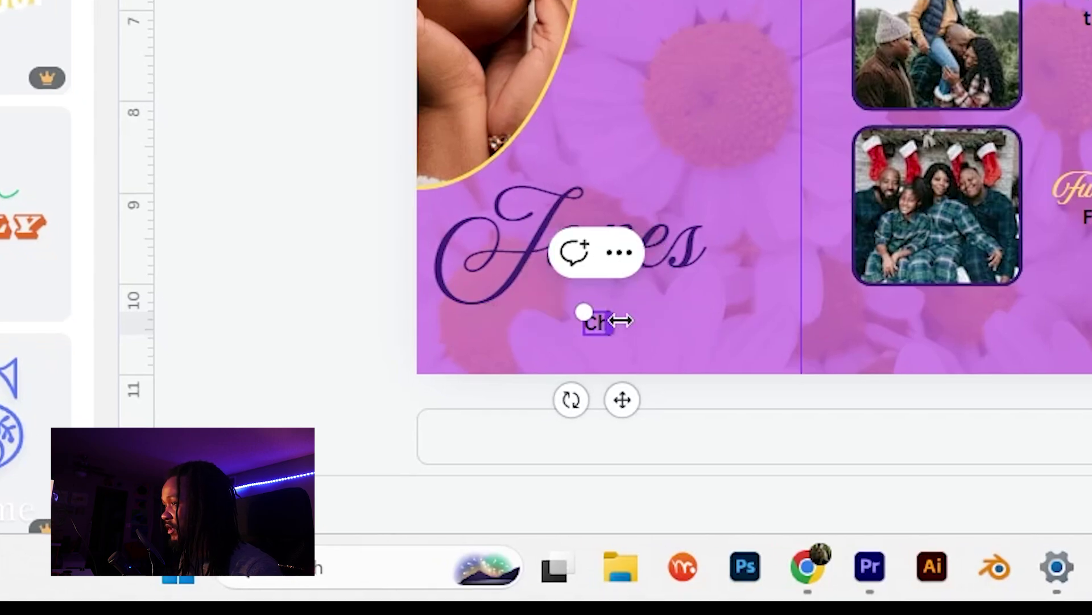
pyautogui.write('urch Name | Addr')
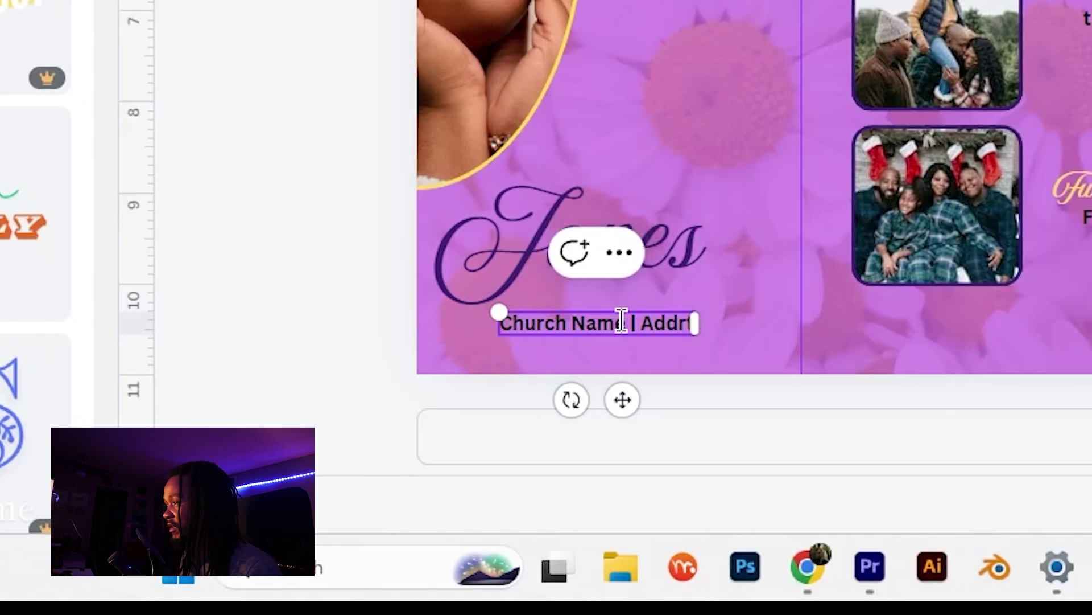
pyautogui.press('BackSpace')
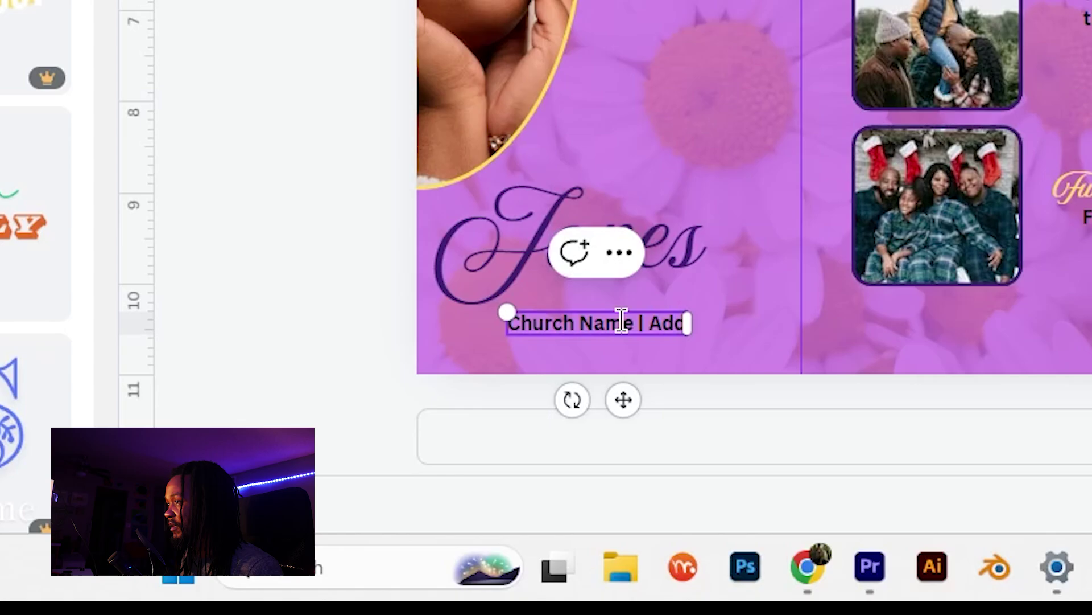
pyautogui.write('ress')
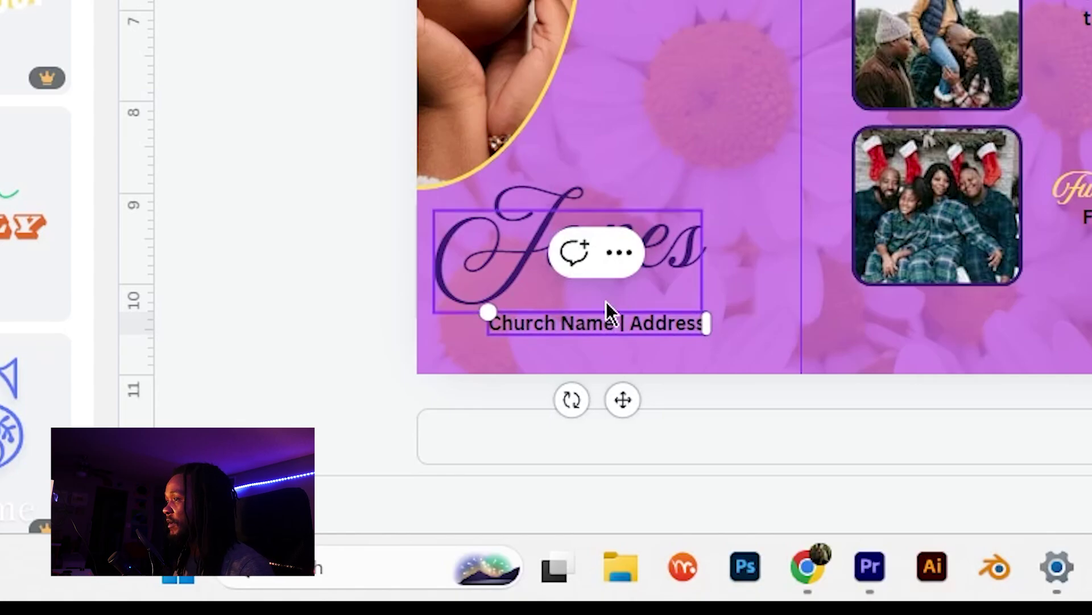
# - Duplicate that line beneath Julie and retype it as 'Officiating Pastor Name'
pyautogui.click(643, 320)
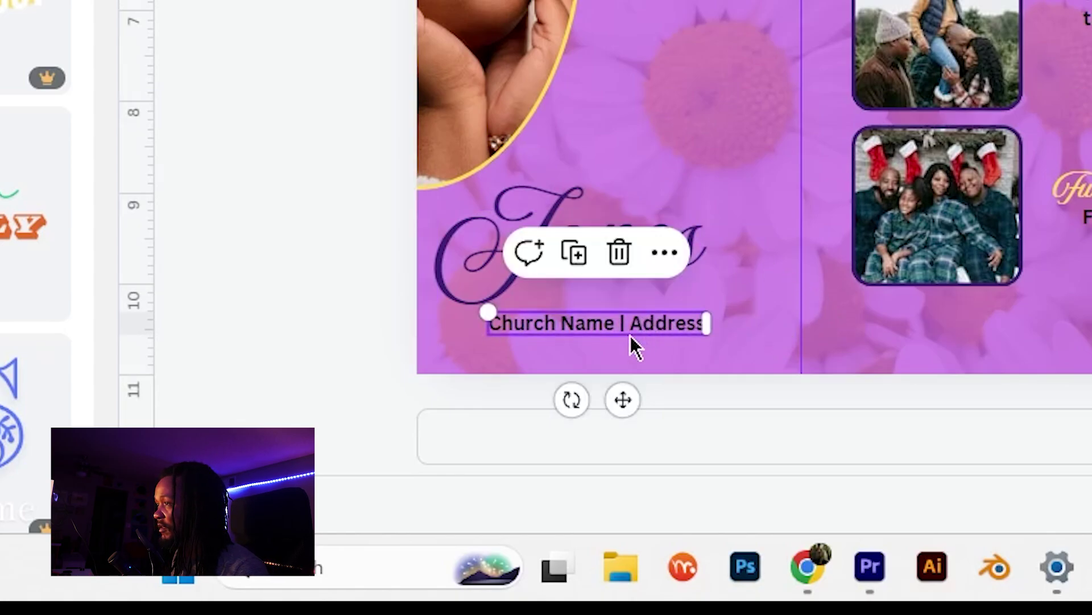
pyautogui.click(574, 252)
pyautogui.moveTo(583, 327); pyautogui.dragTo(1091, 314)
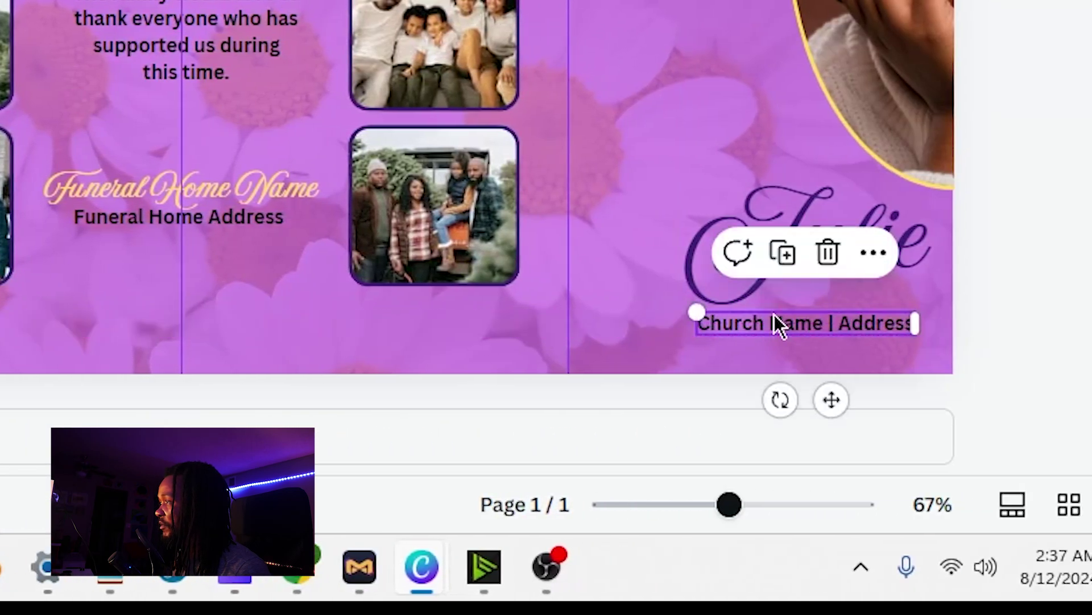
pyautogui.doubleClick(774, 314)
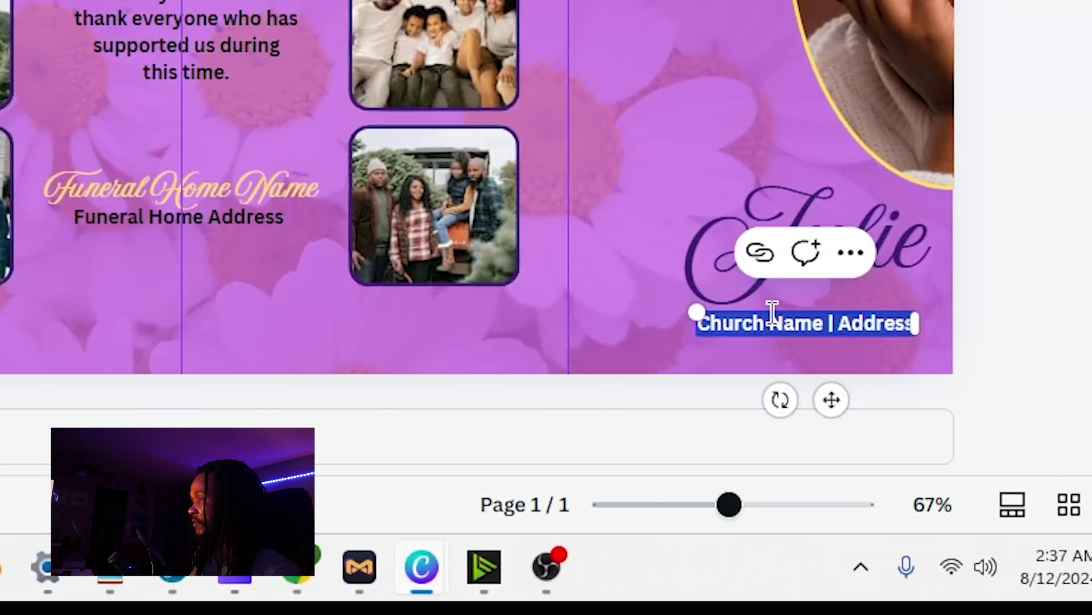
pyautogui.write('Officiating Past')
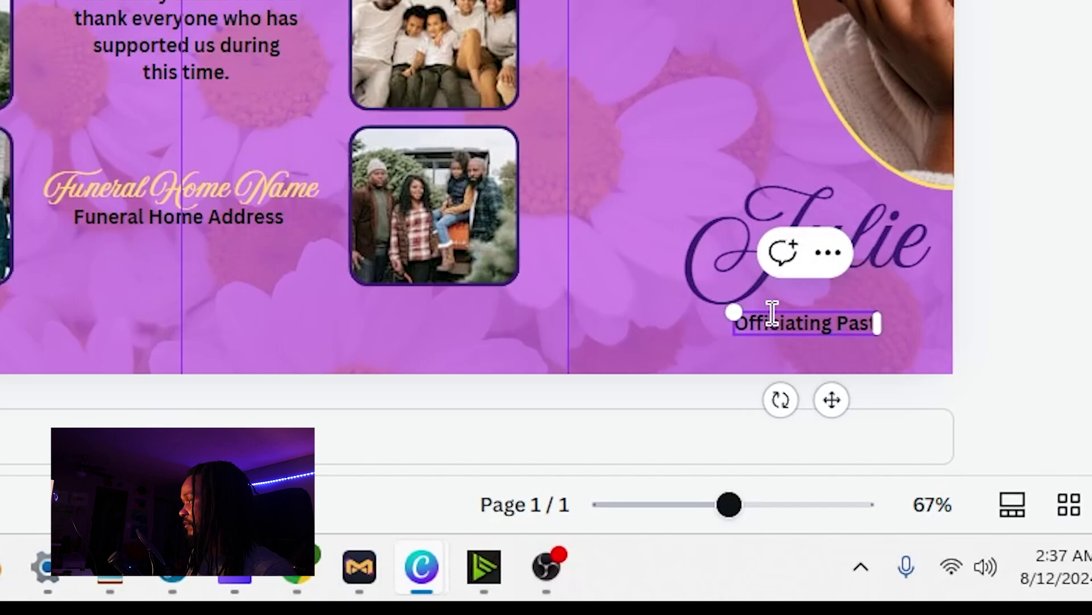
pyautogui.write('or Name')
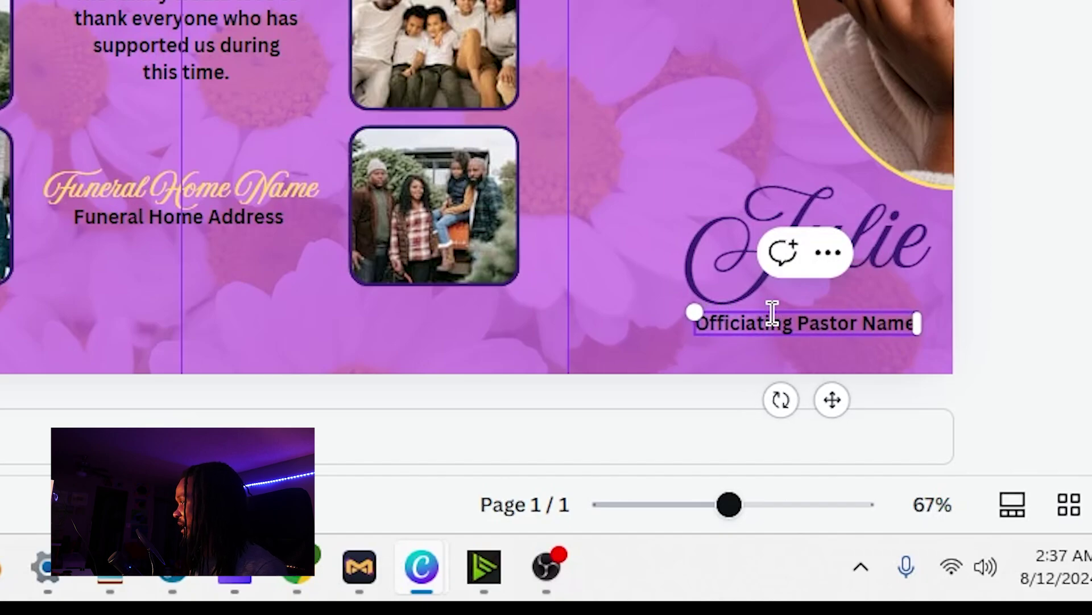
pyautogui.click(843, 170)
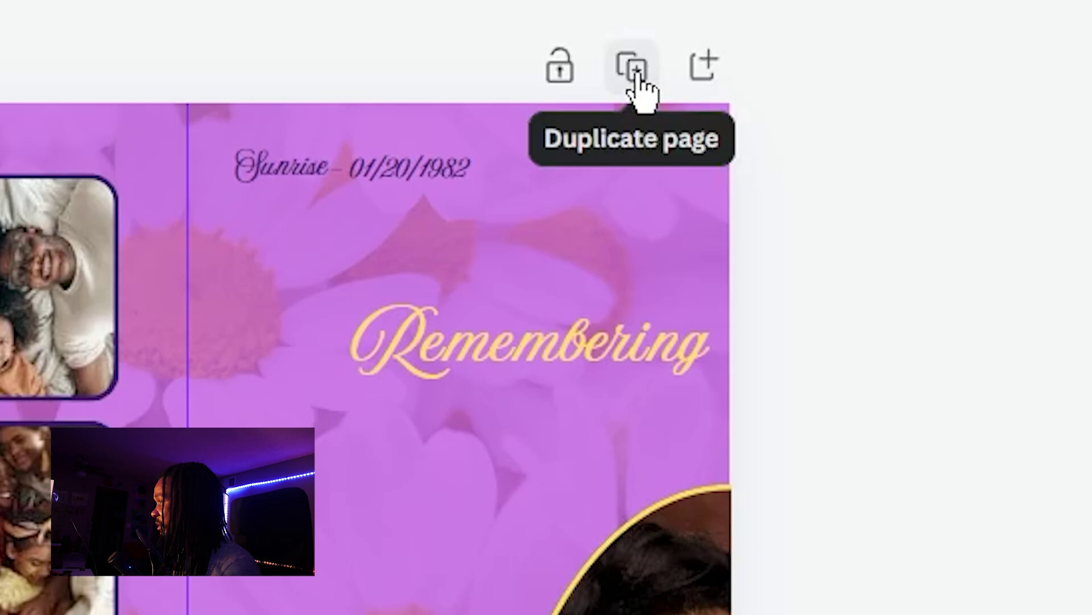
# - Duplicate the page as page 2 and paste the Jones text onto it
pyautogui.click(634, 69)
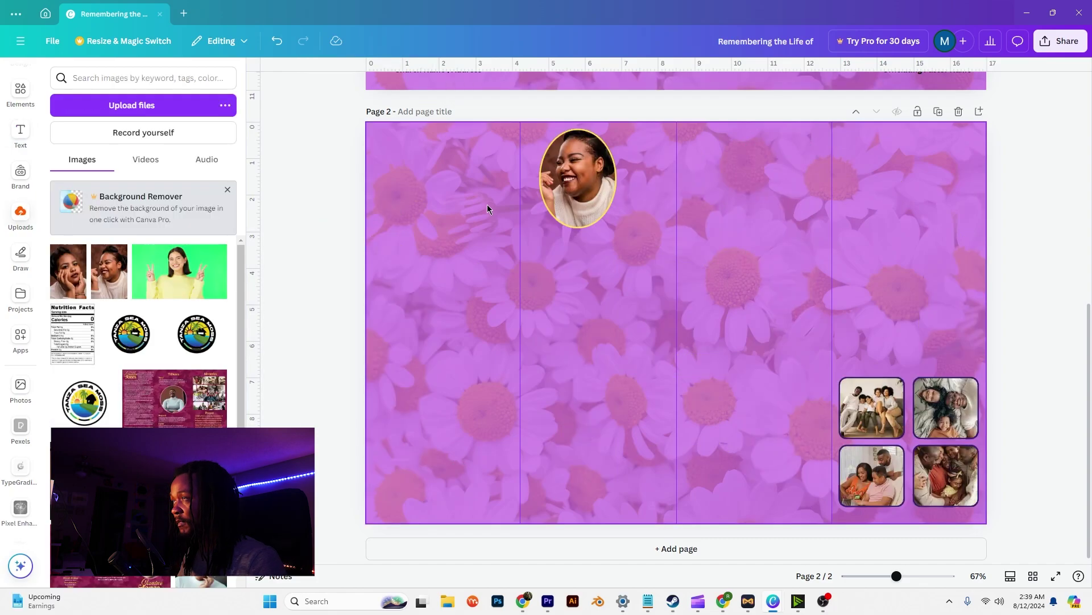
pyautogui.scroll(3, 561, 201)
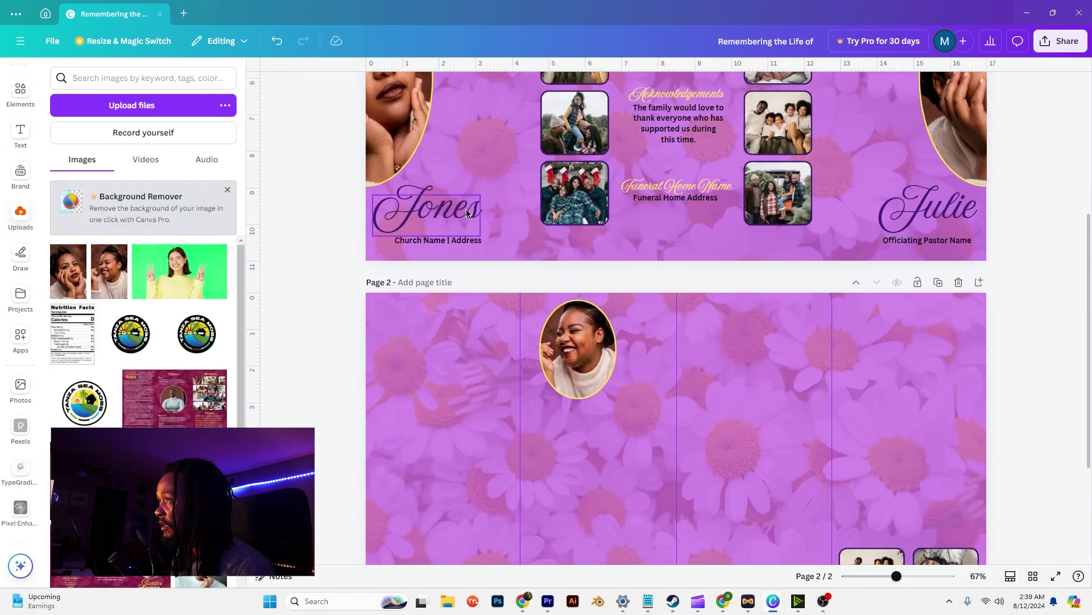
pyautogui.click(462, 208)
pyautogui.rightClick(461, 208)
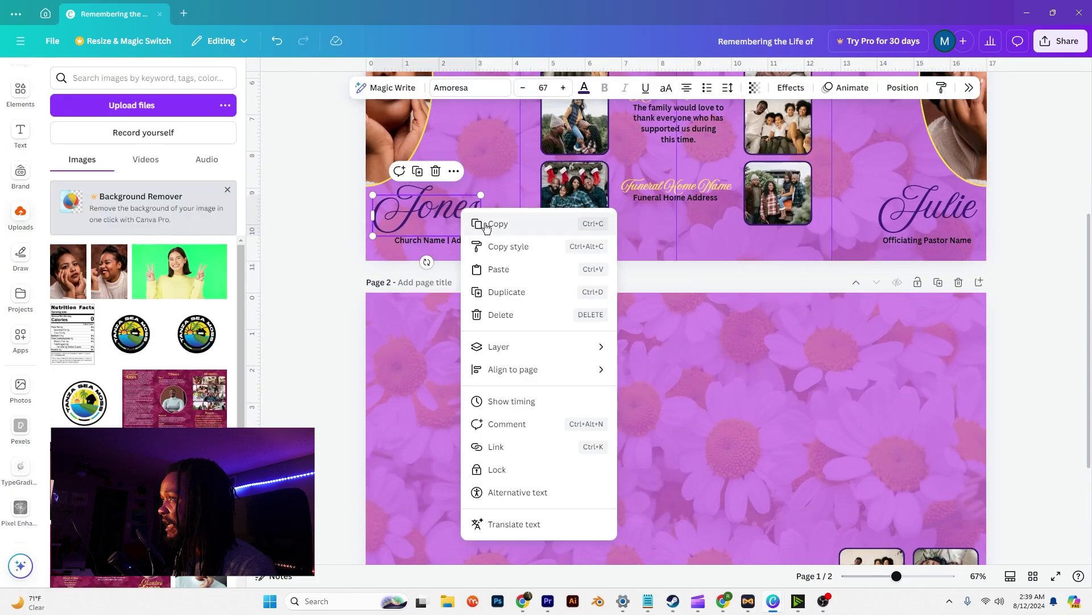
pyautogui.click(485, 225)
pyautogui.click(432, 334)
pyautogui.hotkey('ctrl', 'v')
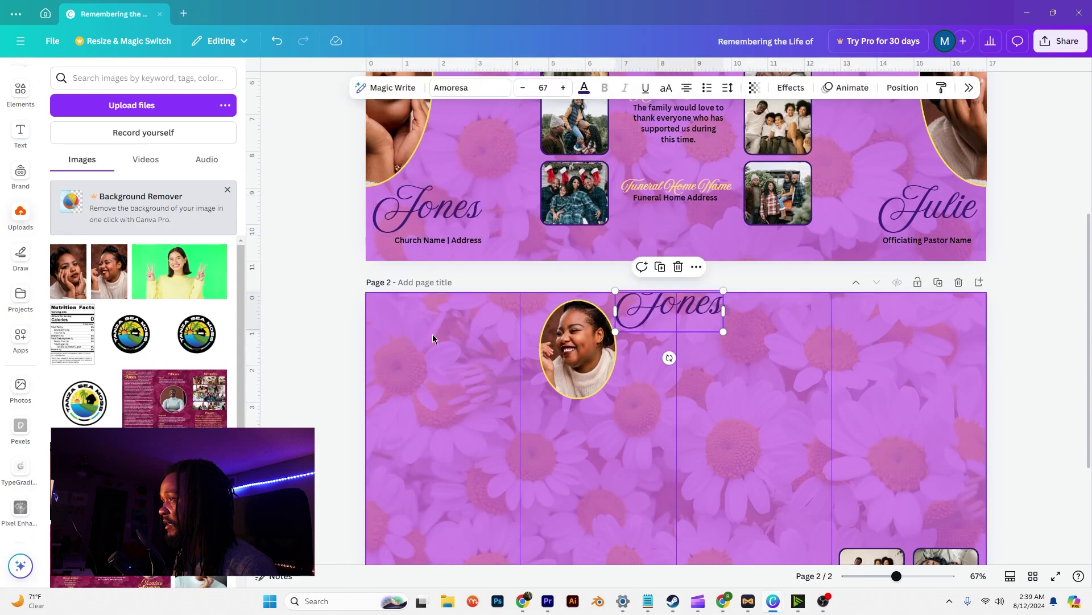
# - Retype the pasted text as 'Julie's life' at font size 30 beside the portrait
pyautogui.moveTo(706, 316); pyautogui.dragTo(711, 322)
pyautogui.doubleClick(711, 322)
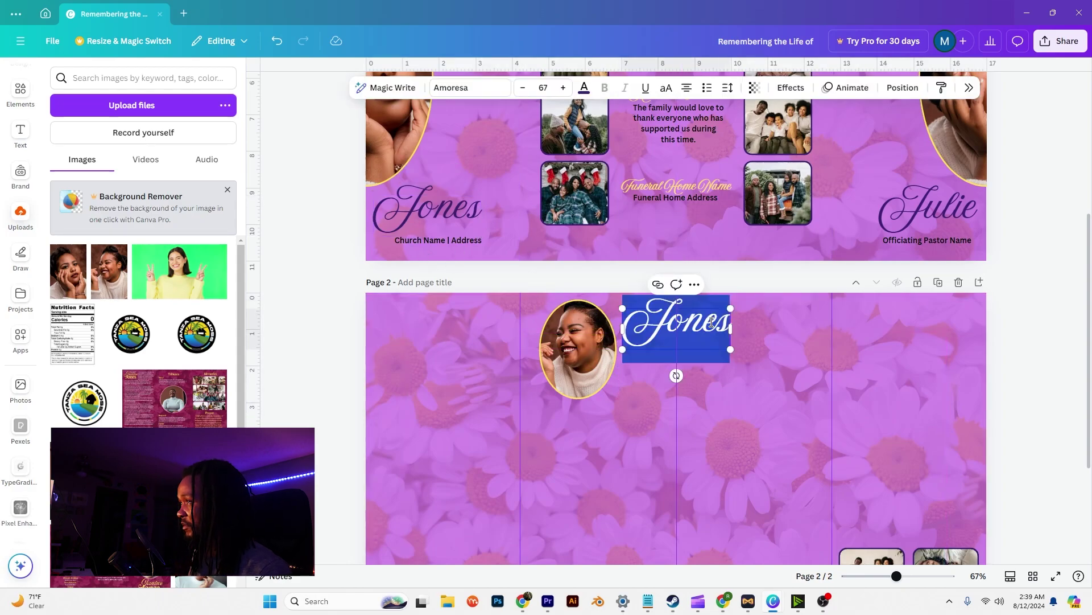
pyautogui.write("Julie'")
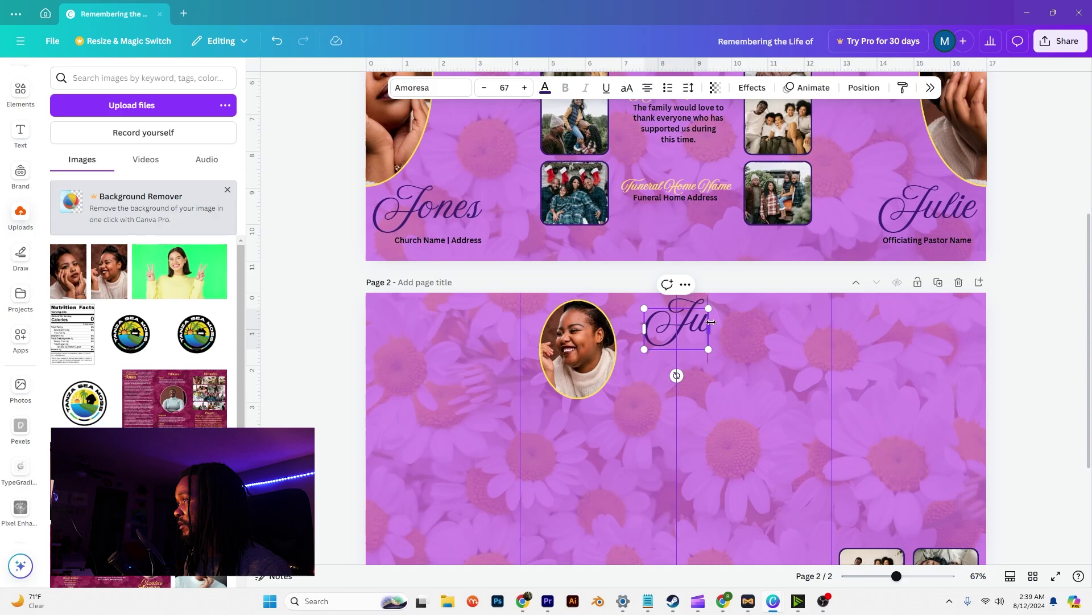
pyautogui.write('s life')
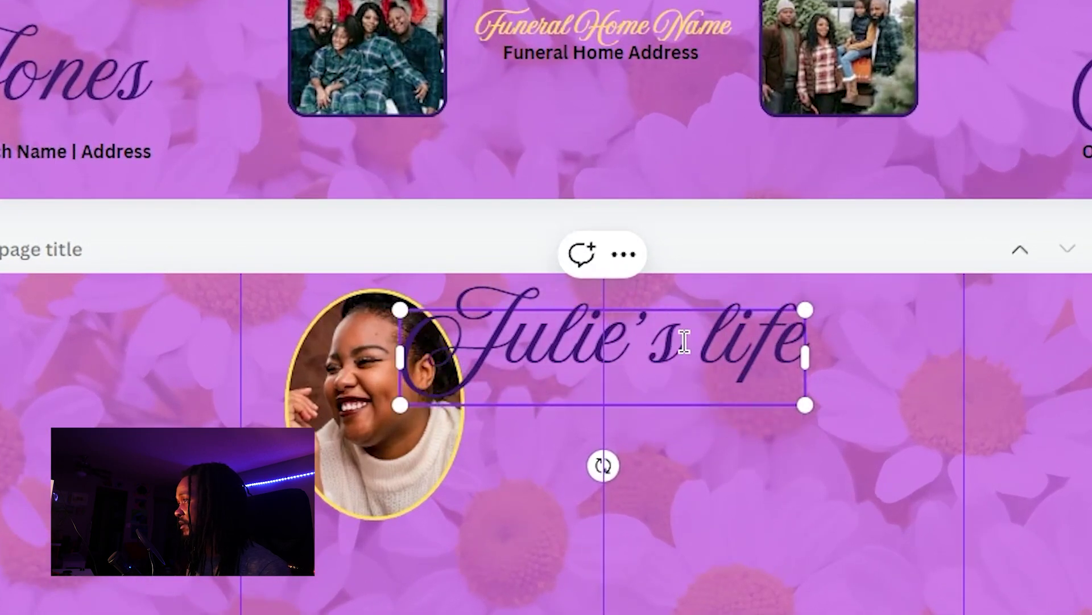
pyautogui.hotkey('ctrl', 'a')
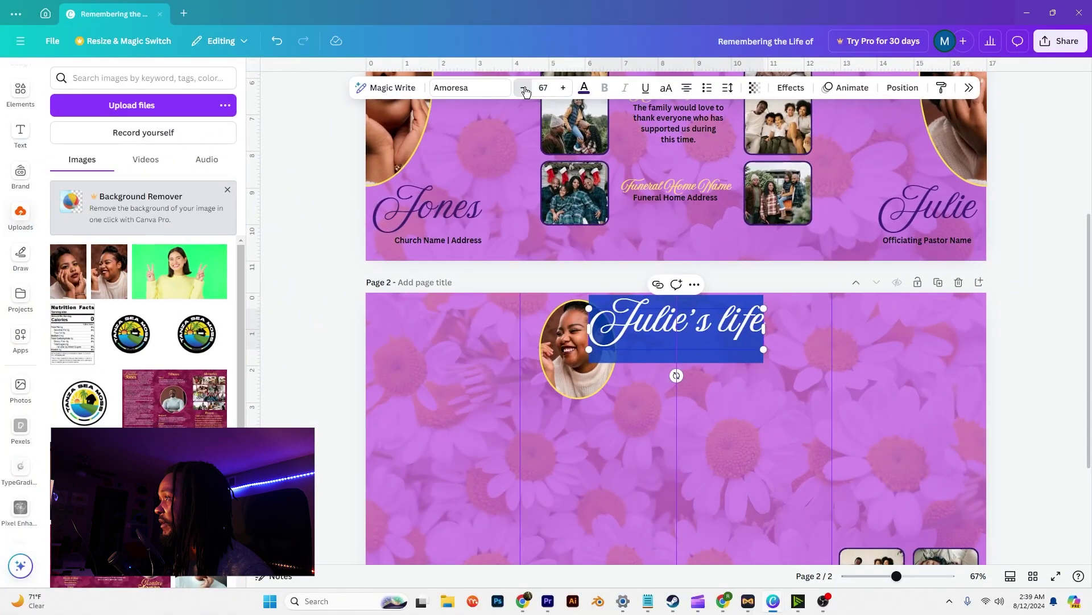
pyautogui.click(524, 88)
pyautogui.click(523, 88)
pyautogui.click(523, 88)
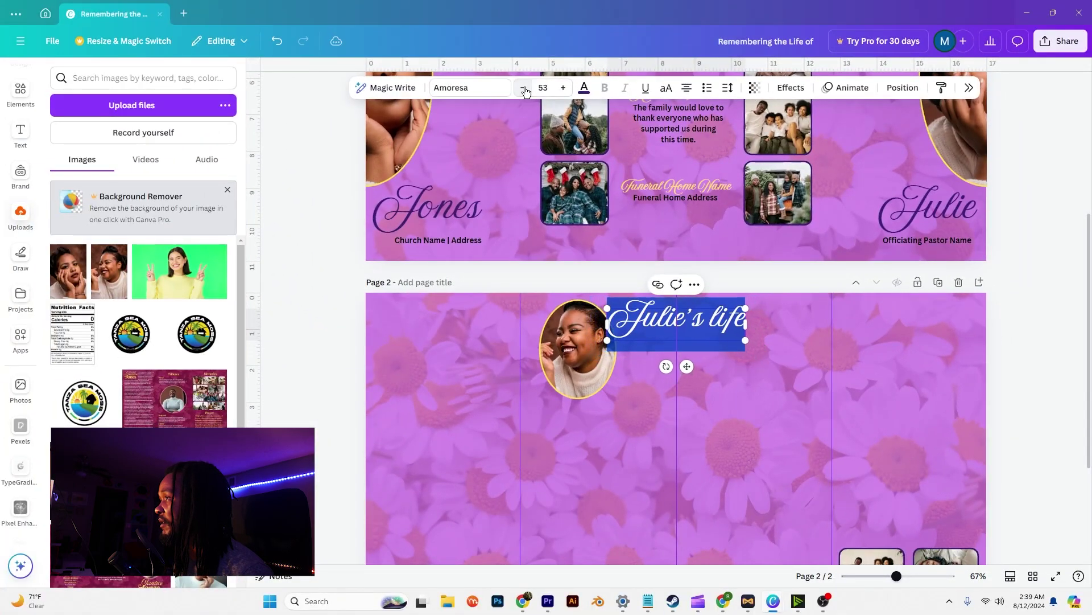
pyautogui.click(523, 88)
pyautogui.click(524, 88)
pyautogui.click(524, 89)
pyautogui.click(523, 88)
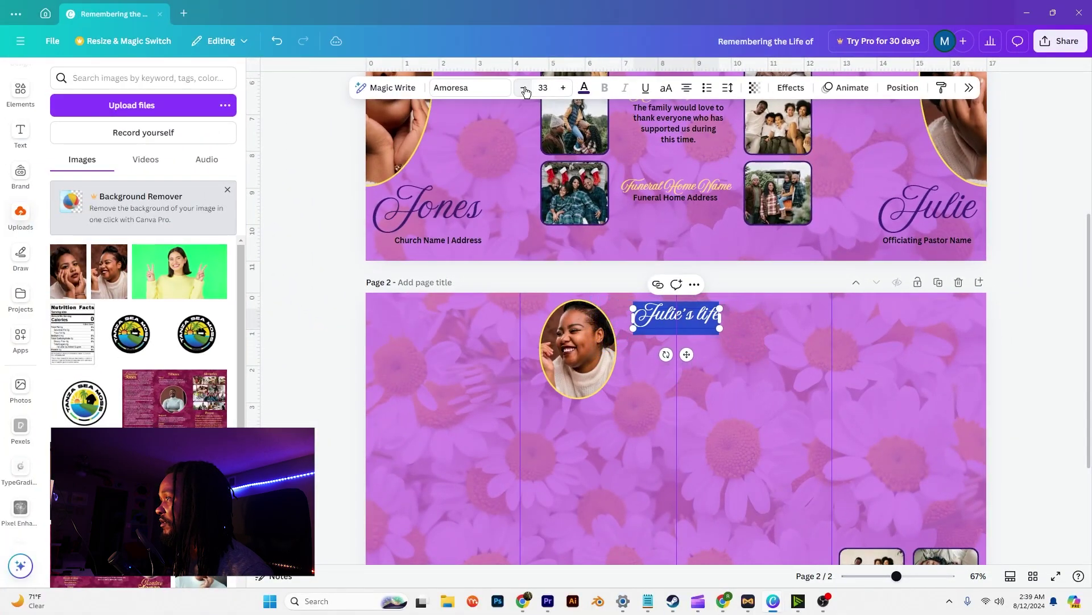
pyautogui.click(523, 88)
pyautogui.moveTo(676, 316); pyautogui.dragTo(666, 319)
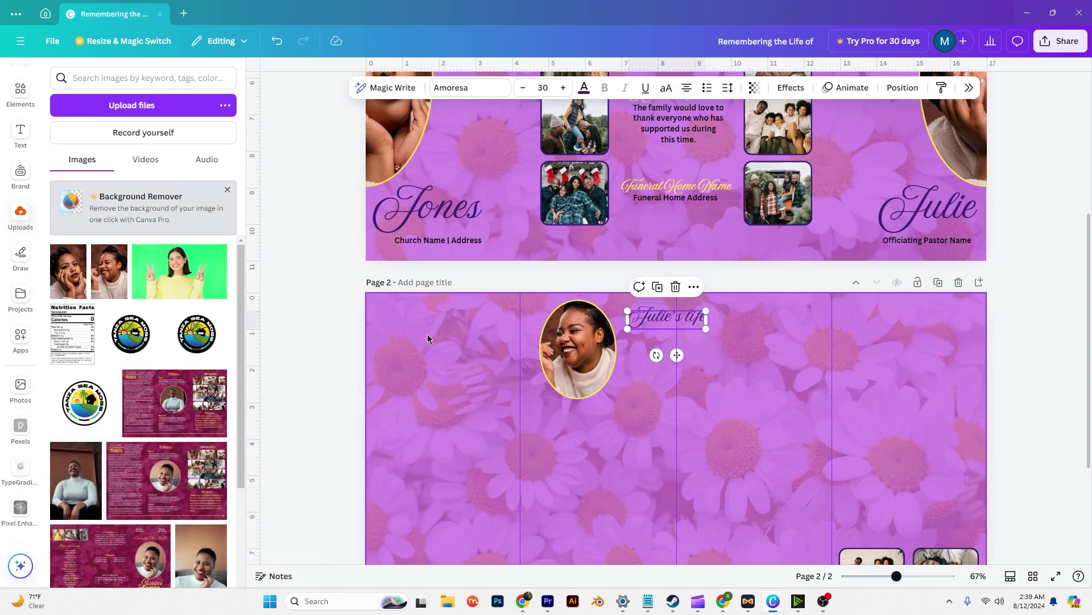
pyautogui.click(327, 296)
pyautogui.scroll(-3, 399, 341)
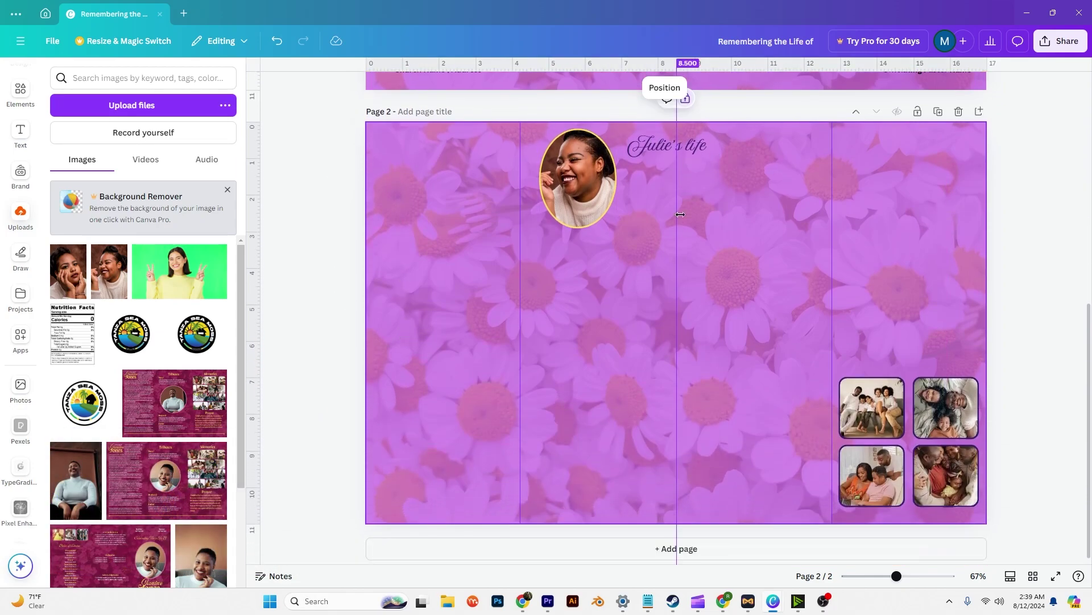
pyautogui.click(20, 132)
# - Add the obituary paragraph box and position the Julie's life title above it
pyautogui.click(95, 110)
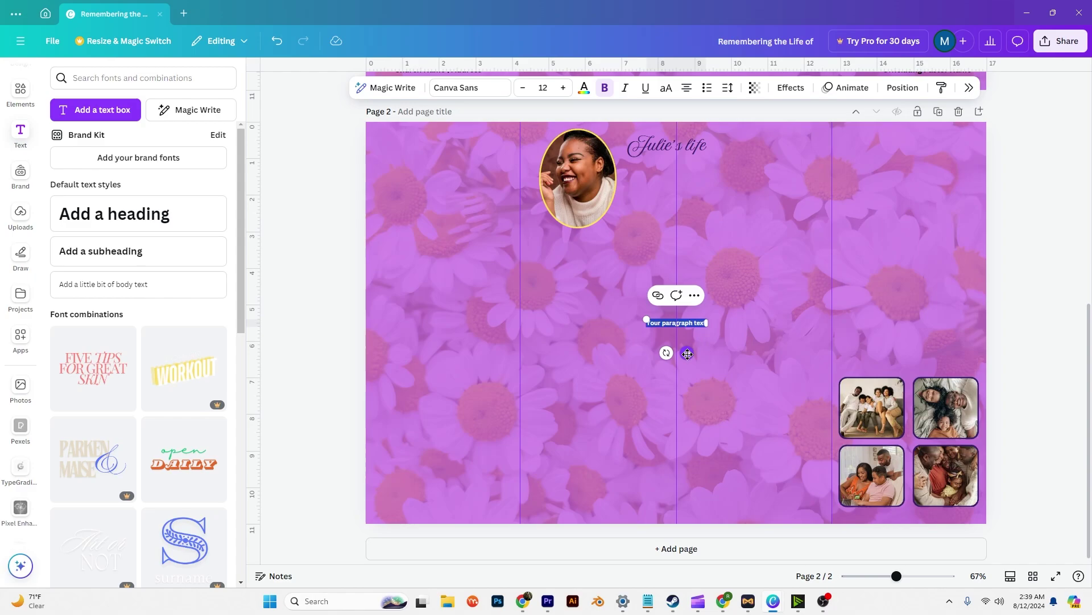
pyautogui.moveTo(710, 322); pyautogui.dragTo(704, 160)
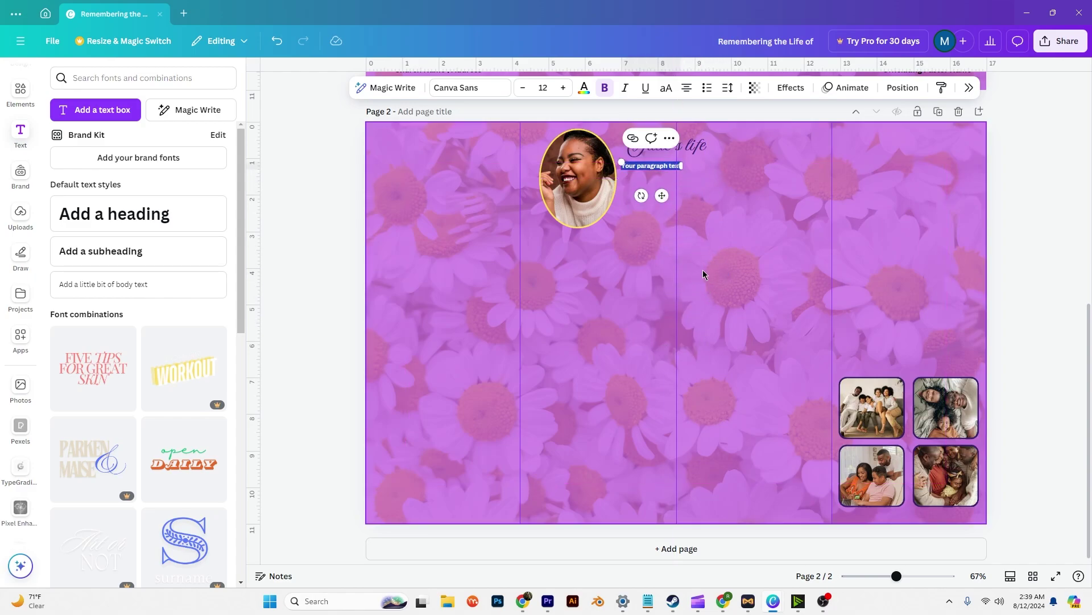
pyautogui.click(1062, 251)
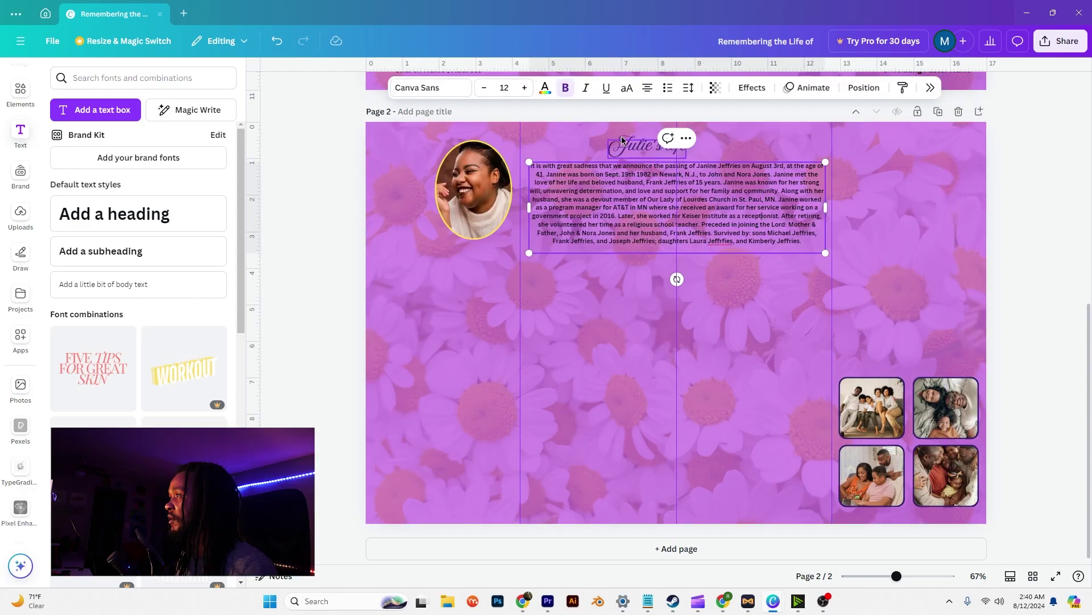
pyautogui.click(622, 140)
pyautogui.moveTo(622, 140); pyautogui.dragTo(636, 141)
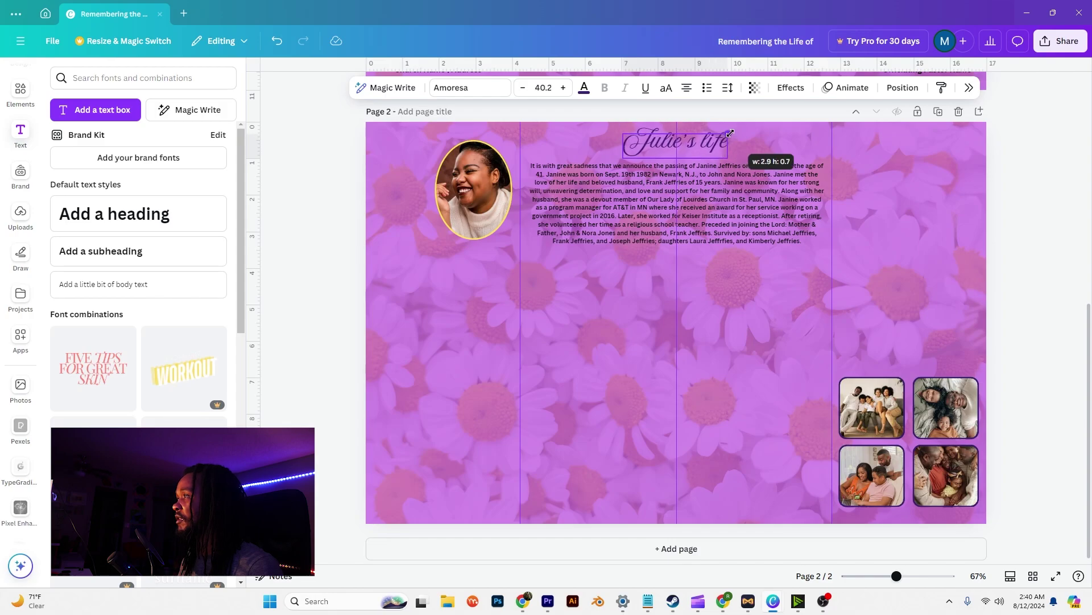
pyautogui.moveTo(708, 145); pyautogui.dragTo(698, 149)
pyautogui.click(698, 189)
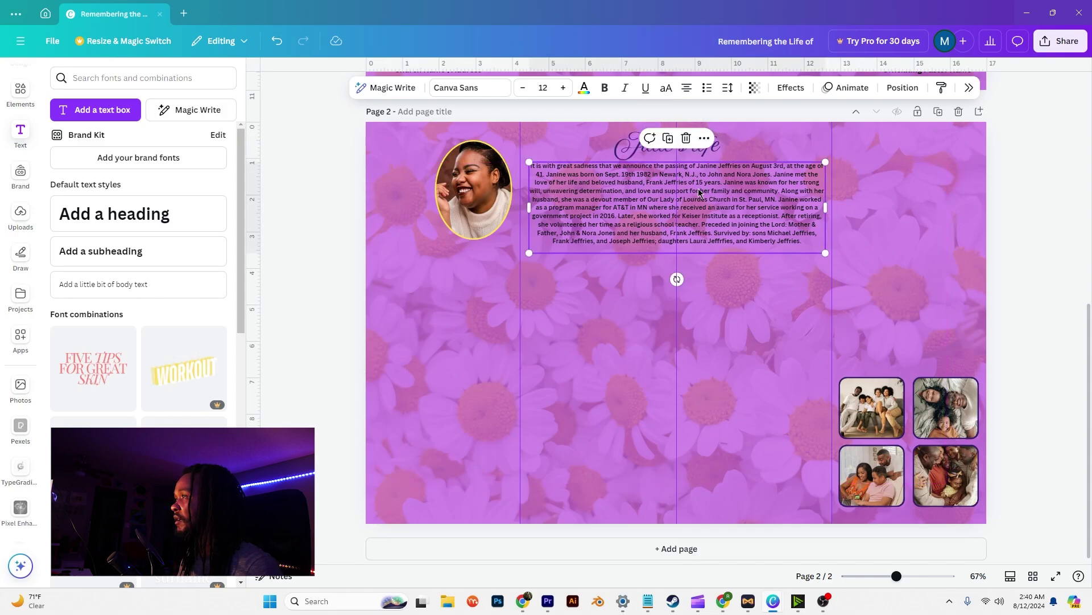
pyautogui.scroll(3, 691, 166)
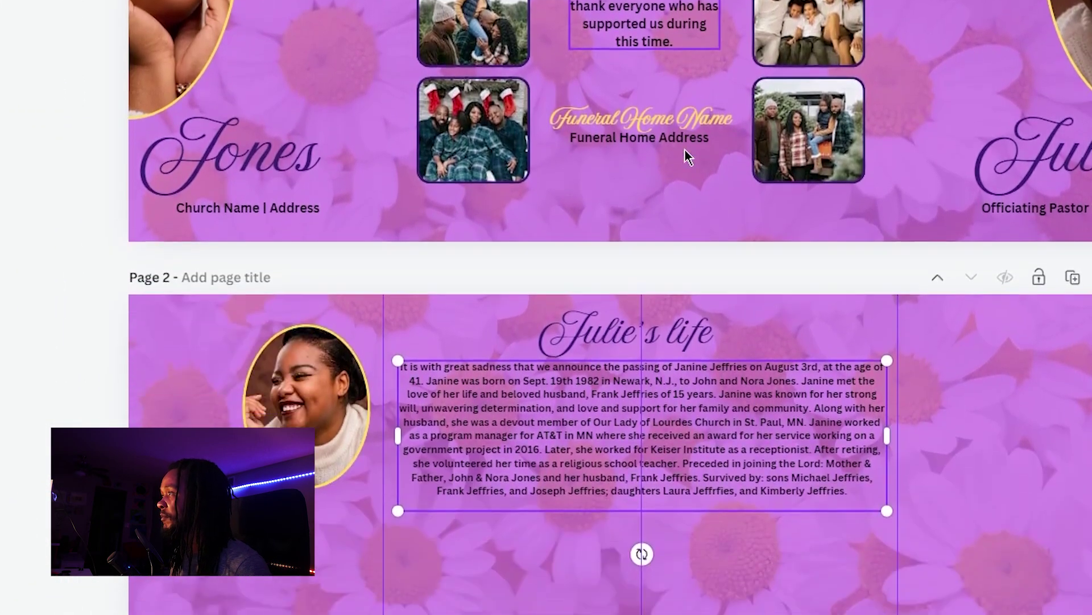
pyautogui.scroll(-1, 686, 152)
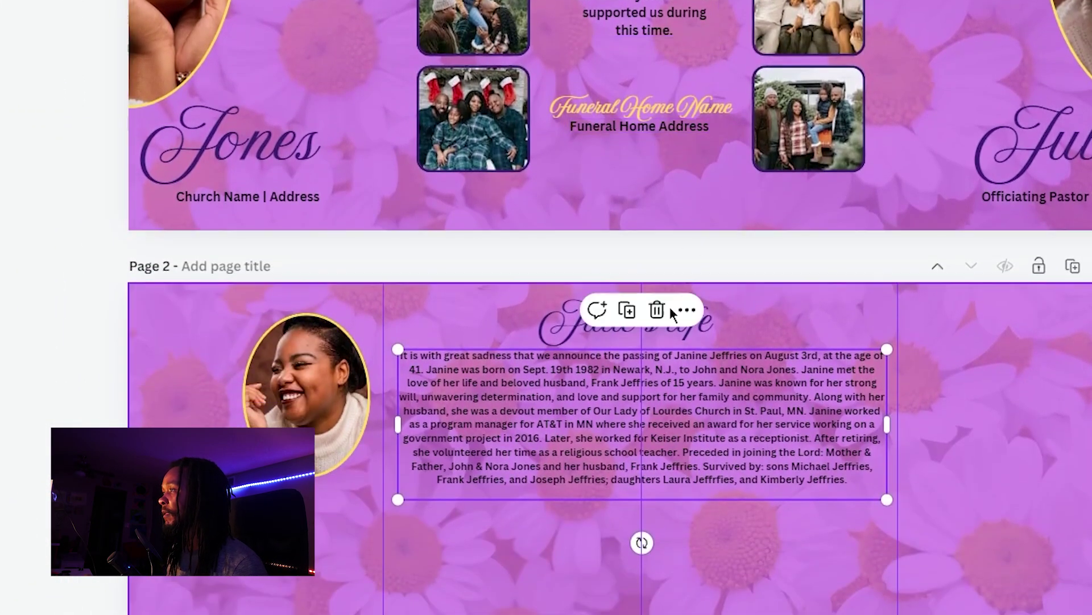
# - Make the Julie's life title yellow and centre it on the middle fold
pyautogui.click(700, 339)
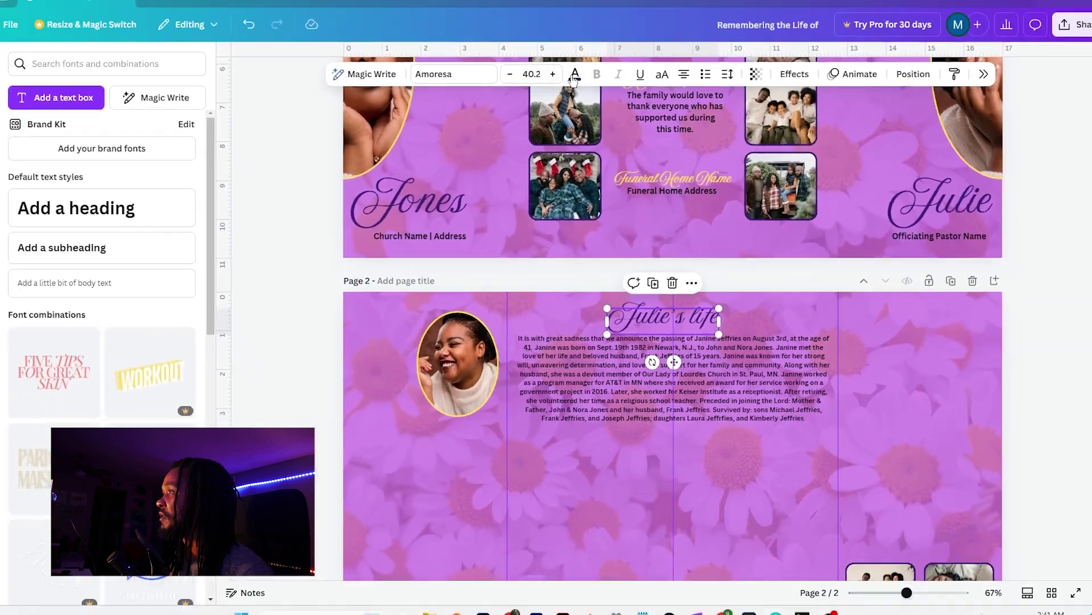
pyautogui.click(584, 87)
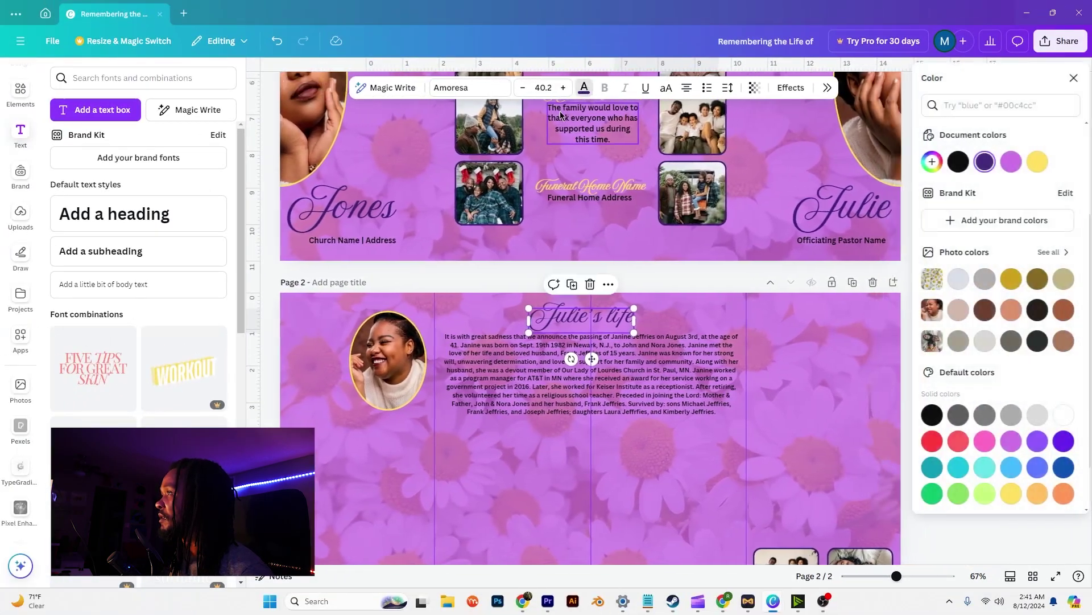
pyautogui.click(1036, 161)
pyautogui.moveTo(572, 318); pyautogui.dragTo(666, 318)
pyautogui.scroll(-3, 942, 356)
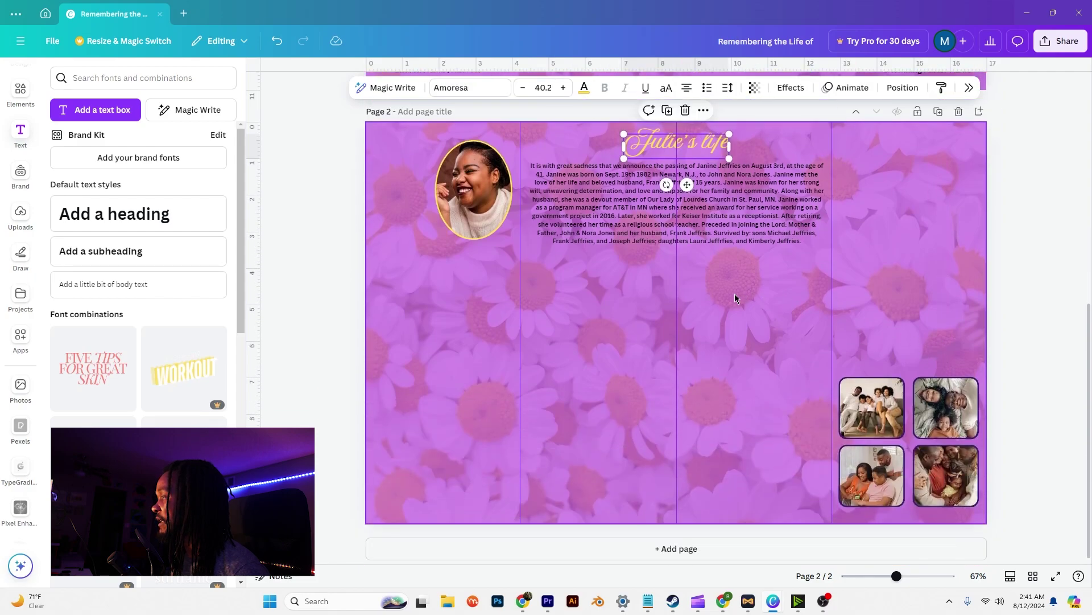
pyautogui.click(756, 293)
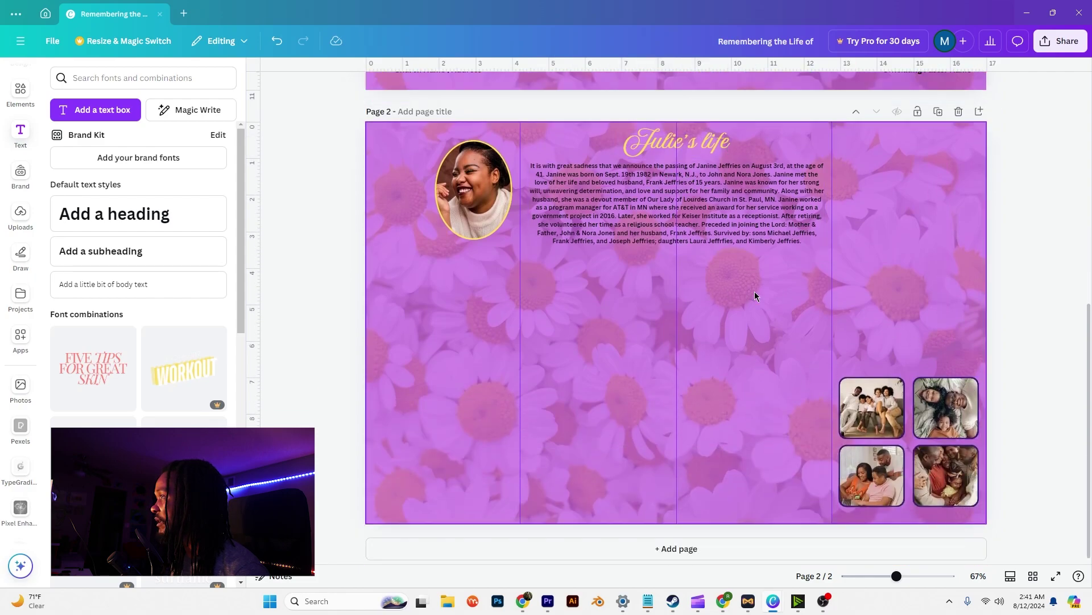
pyautogui.click(756, 225)
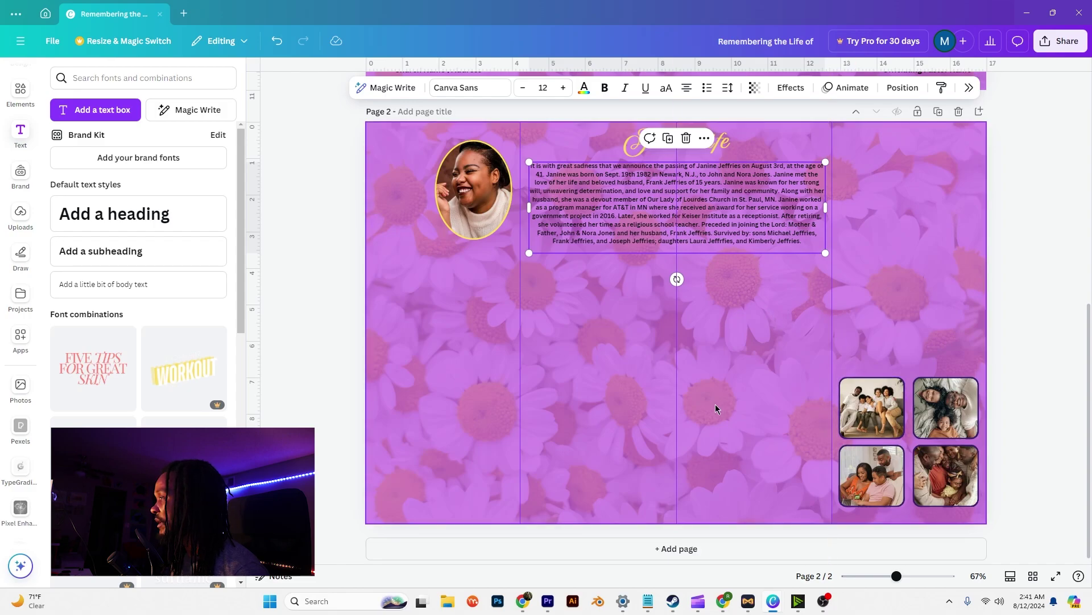
# - Duplicate the four-photo grid into a 4×4 block of sixteen photos under the paragraph, then shrink it slightly
pyautogui.moveTo(960, 427); pyautogui.dragTo(651, 326)
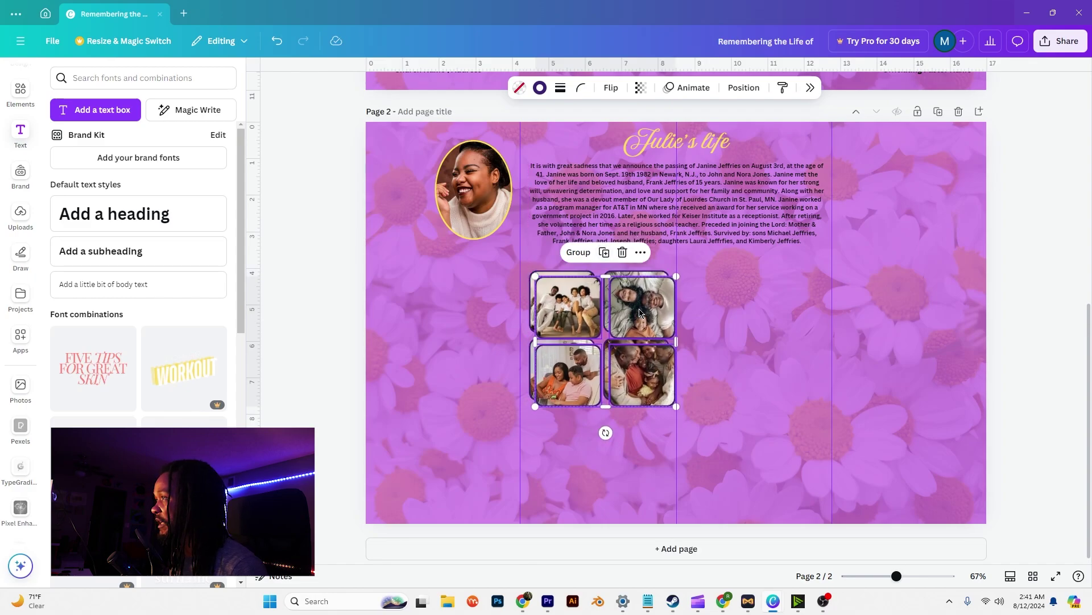
pyautogui.click(598, 246)
pyautogui.moveTo(784, 305); pyautogui.dragTo(779, 302)
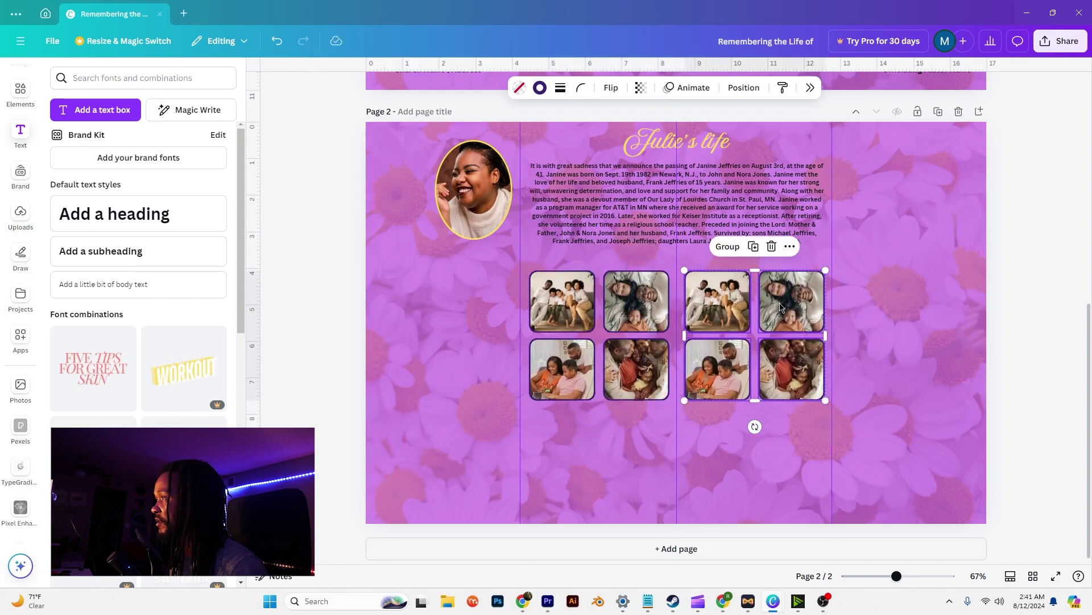
pyautogui.keyDown('shift'); pyautogui.click(648, 364); pyautogui.keyUp('shift')
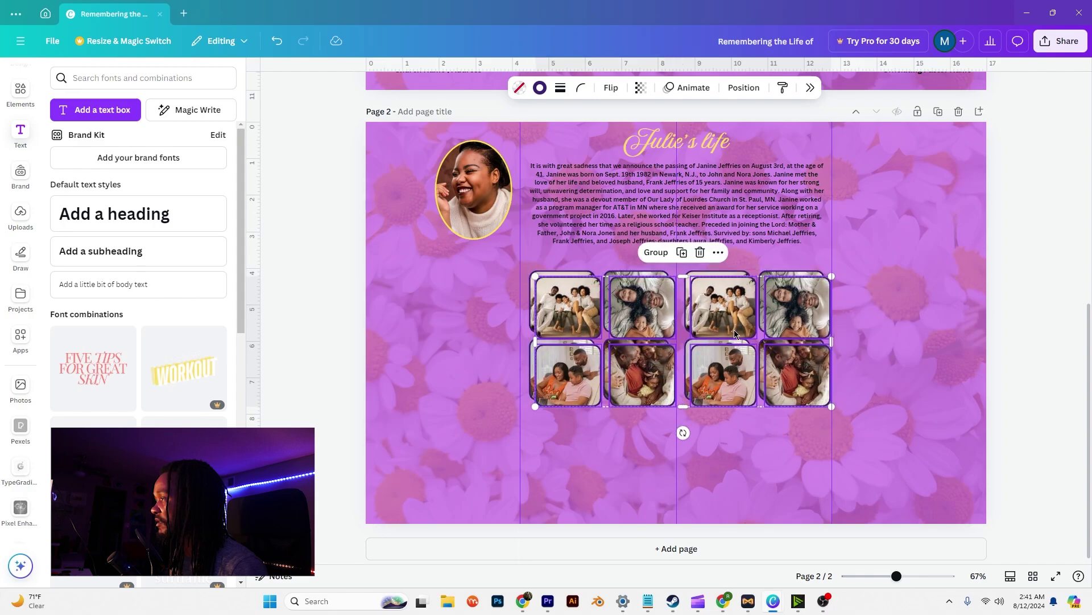
pyautogui.hotkey('ctrl', 'd')
pyautogui.moveTo(734, 329); pyautogui.dragTo(730, 454)
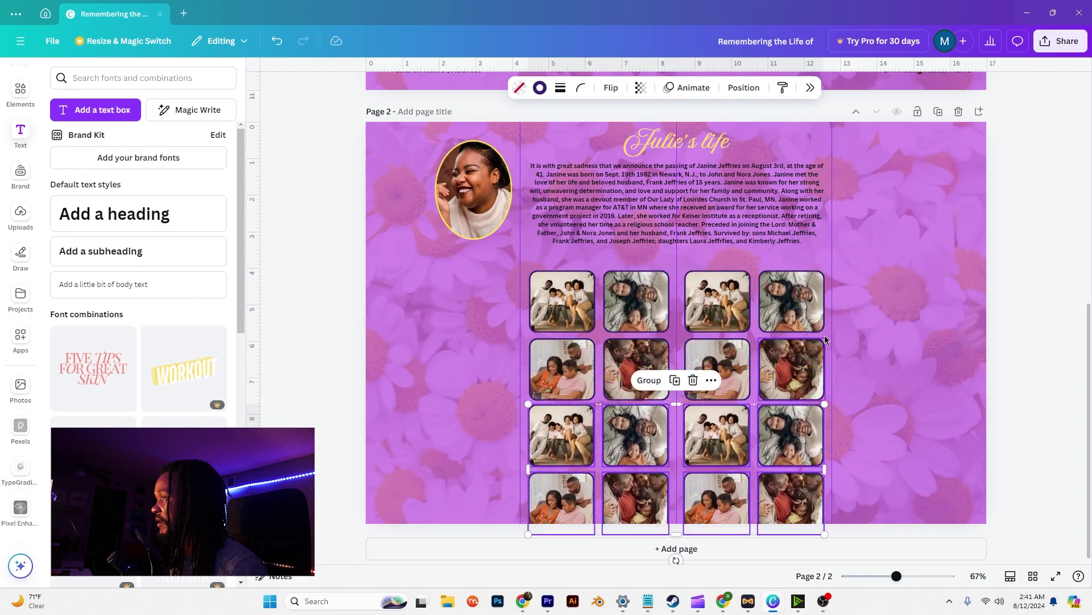
pyautogui.moveTo(913, 258); pyautogui.dragTo(516, 529)
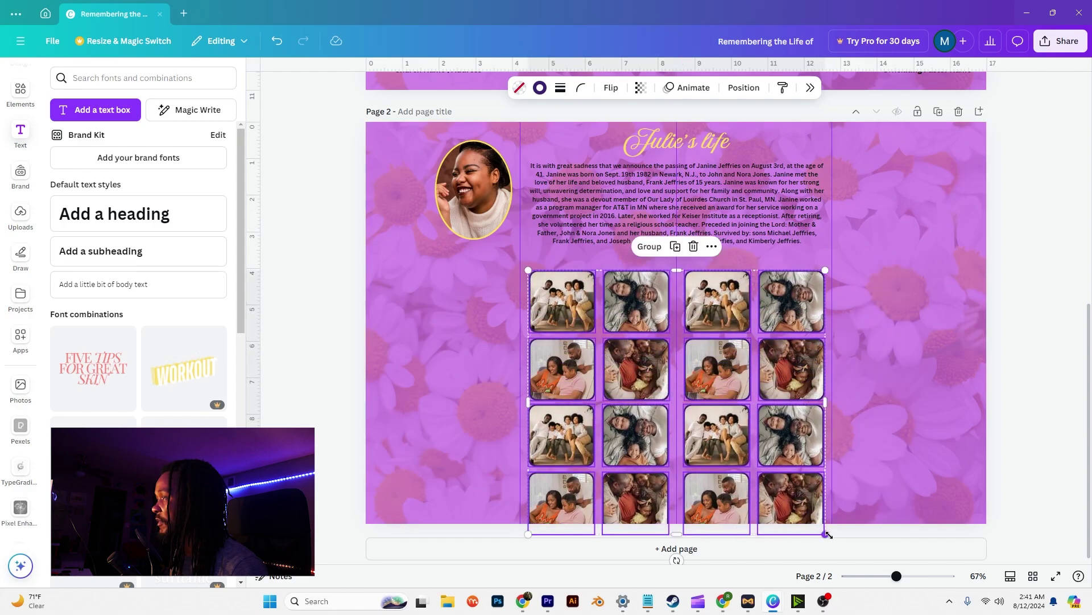
pyautogui.moveTo(826, 534); pyautogui.dragTo(781, 484)
# - Move the obituary paragraph up beneath the Julie's life title
pyautogui.click(953, 419)
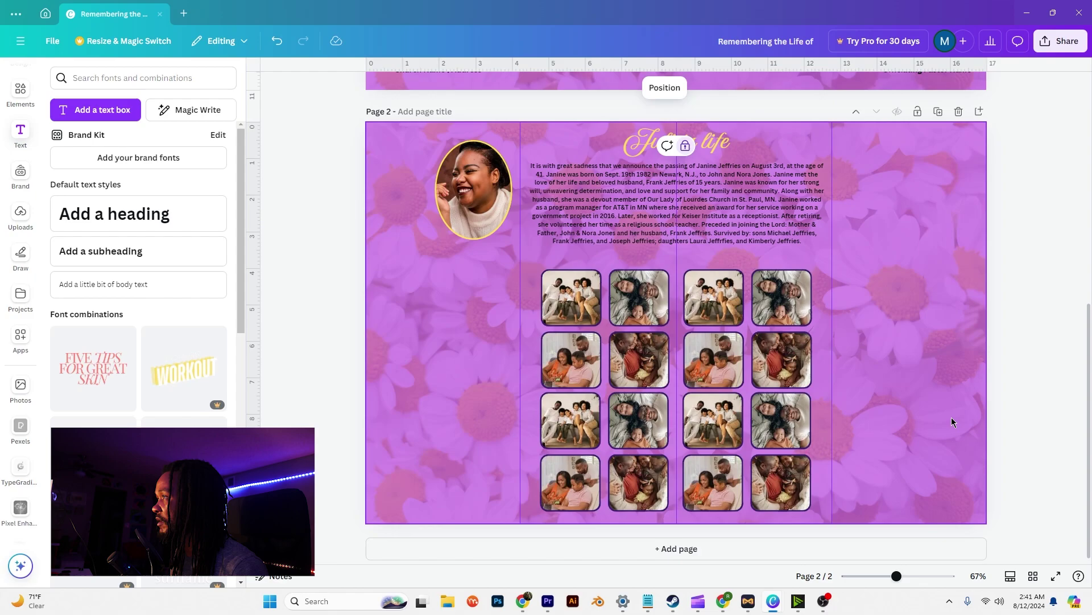
pyautogui.click(751, 198)
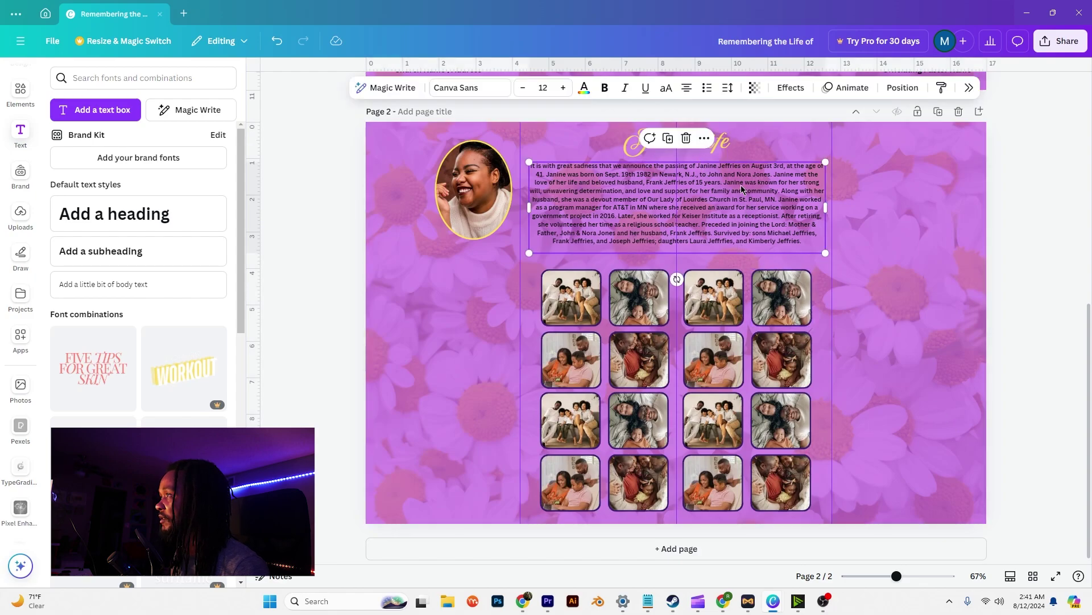
pyautogui.moveTo(741, 185); pyautogui.dragTo(716, 148)
# - Duplicate the Julie's life title, place the copy above the photo grid and retype it 'Memories'
pyautogui.click(716, 148)
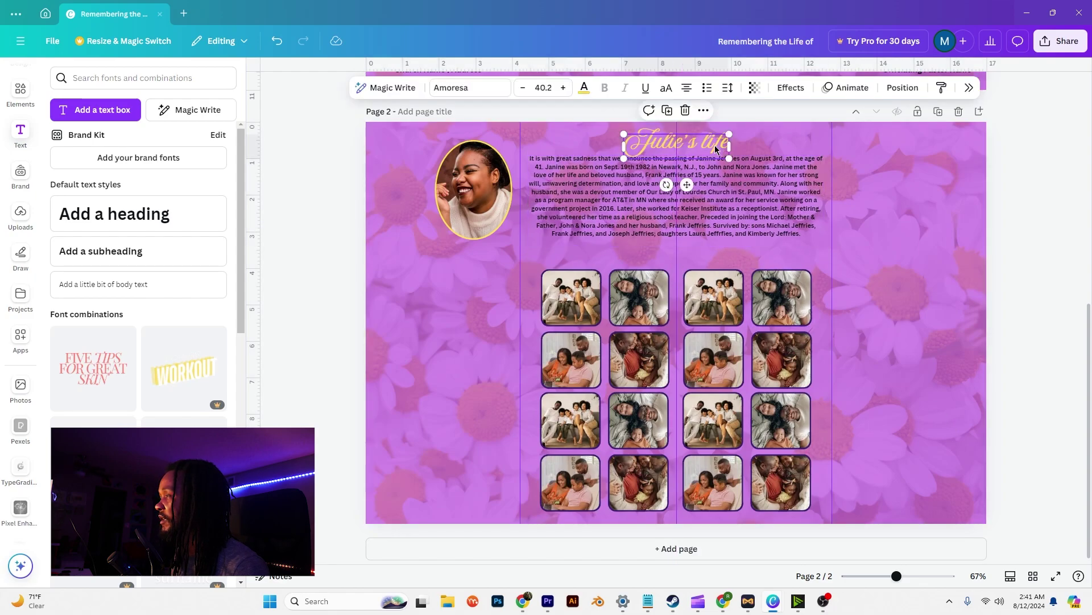
pyautogui.rightClick(712, 146)
pyautogui.press('Escape')
pyautogui.click(669, 117)
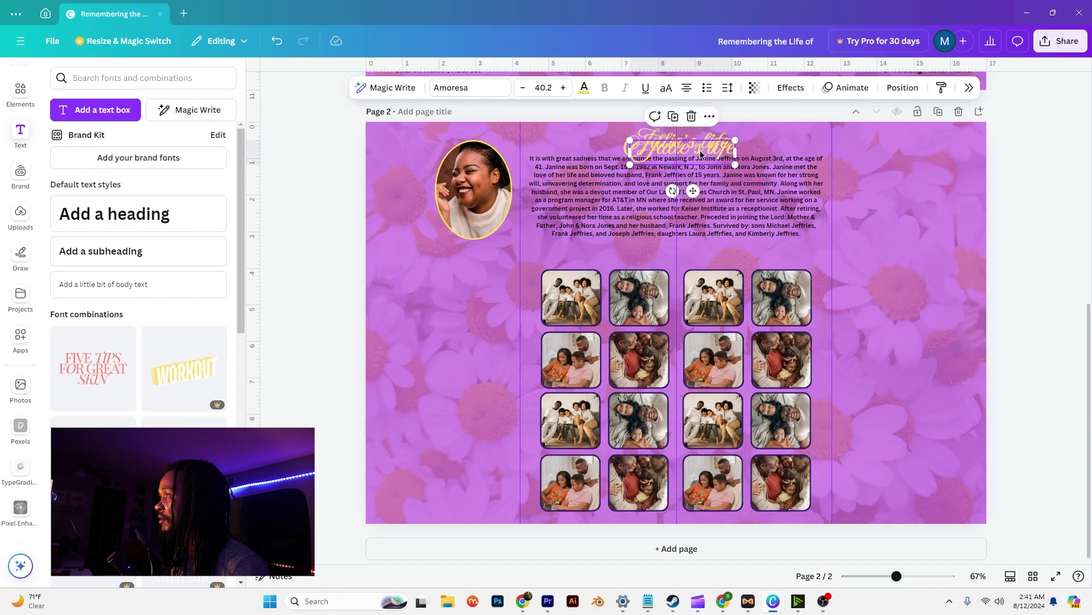
pyautogui.moveTo(701, 153); pyautogui.dragTo(690, 256)
pyautogui.doubleClick(692, 255)
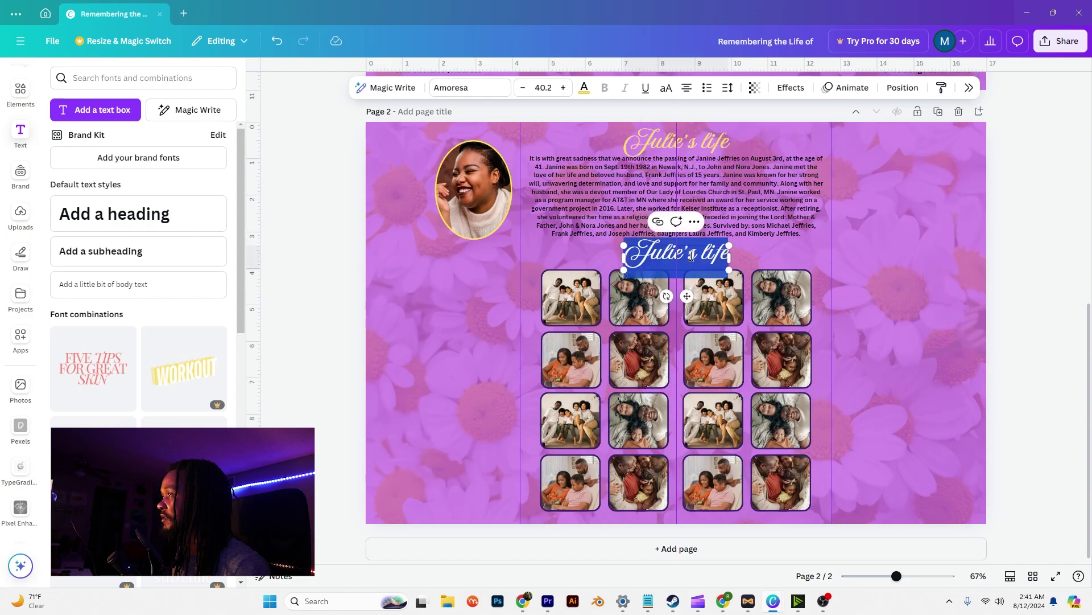
pyautogui.write('Memories')
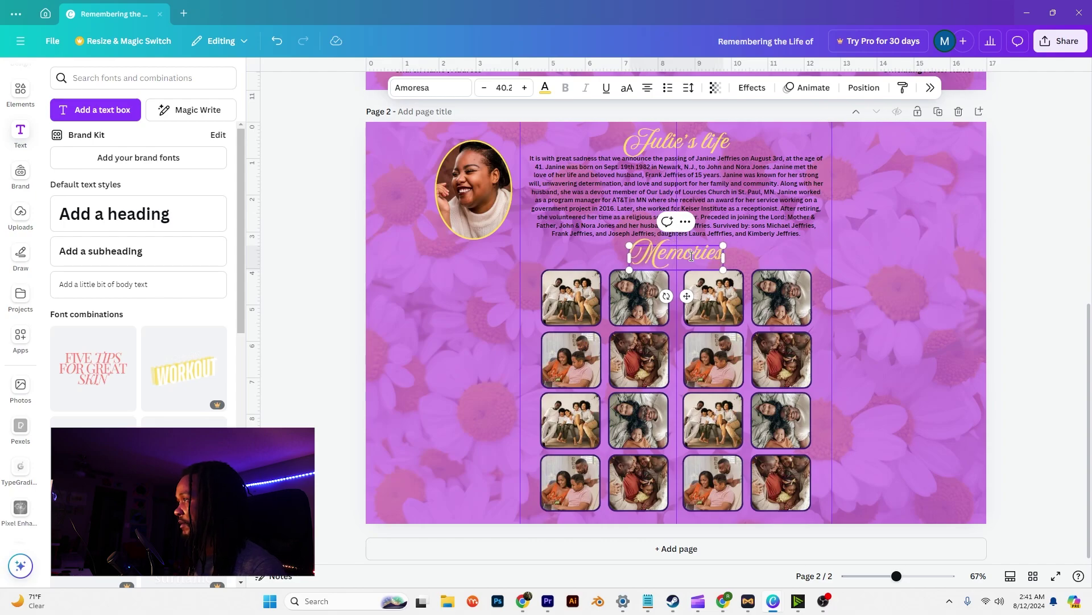
pyautogui.click(829, 116)
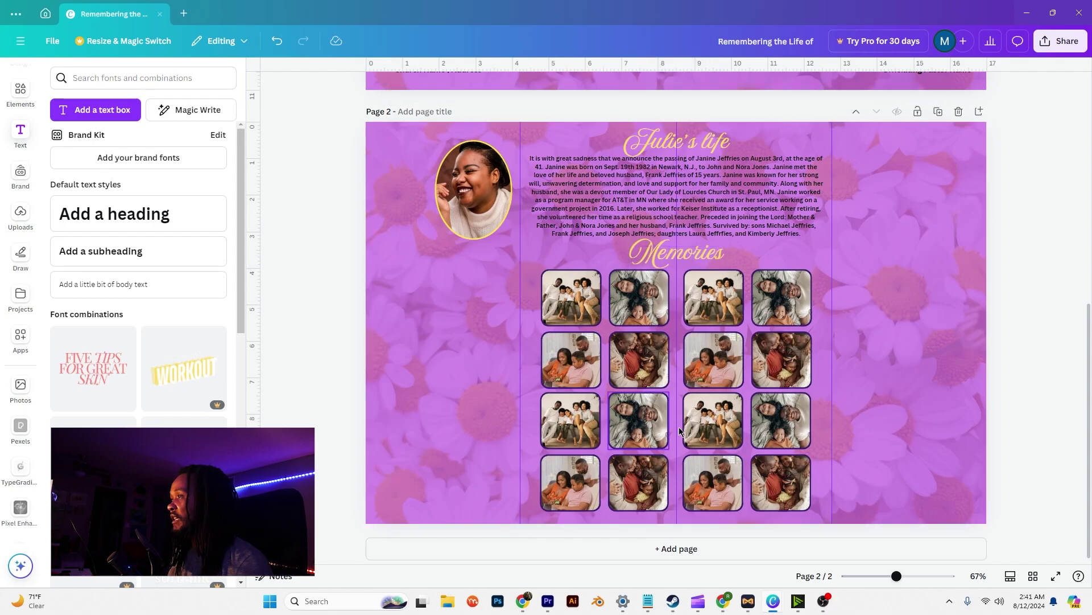
# - Detach the portrait photo from its oval frame and delete the empty oval
pyautogui.click(934, 371)
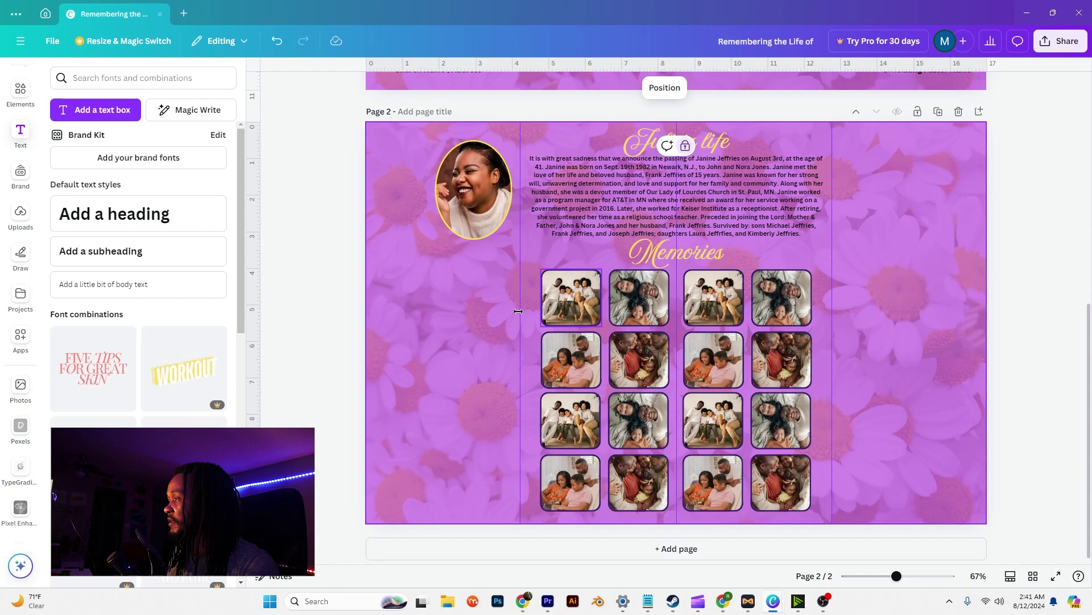
pyautogui.click(20, 97)
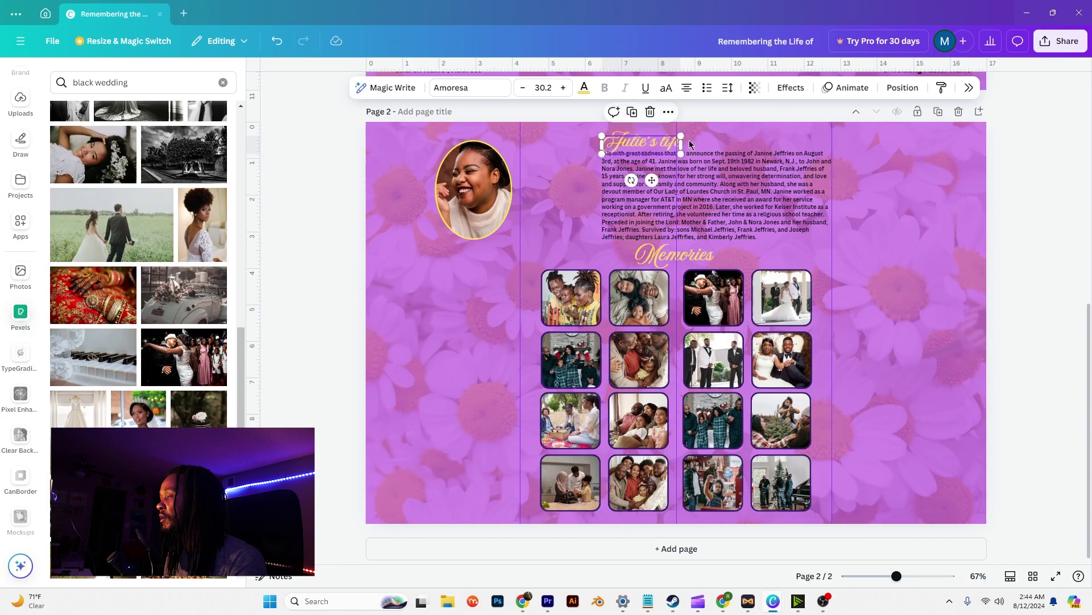
pyautogui.click(909, 206)
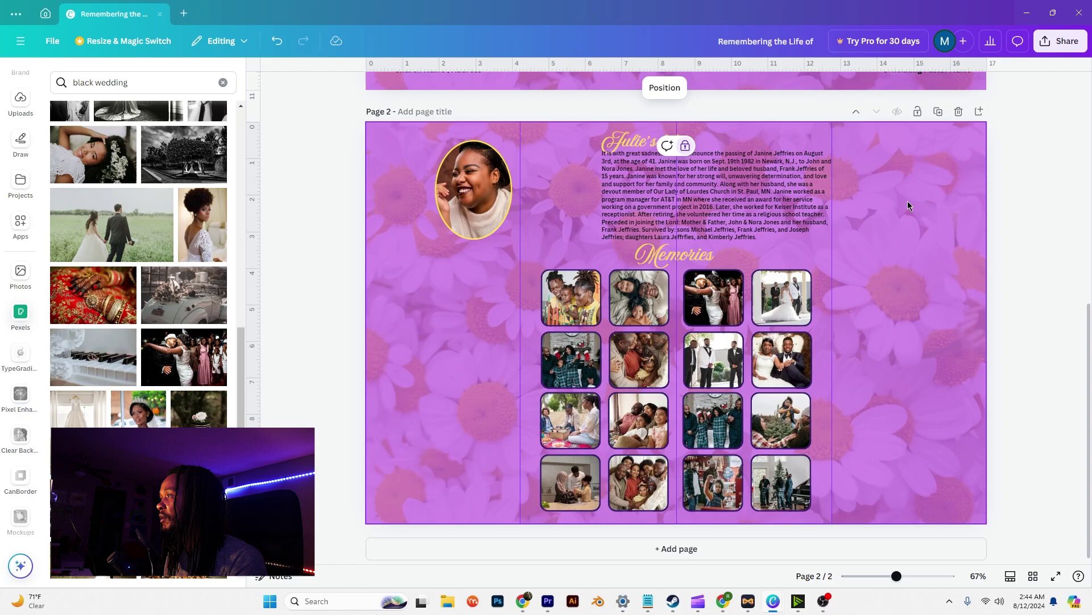
pyautogui.click(487, 203)
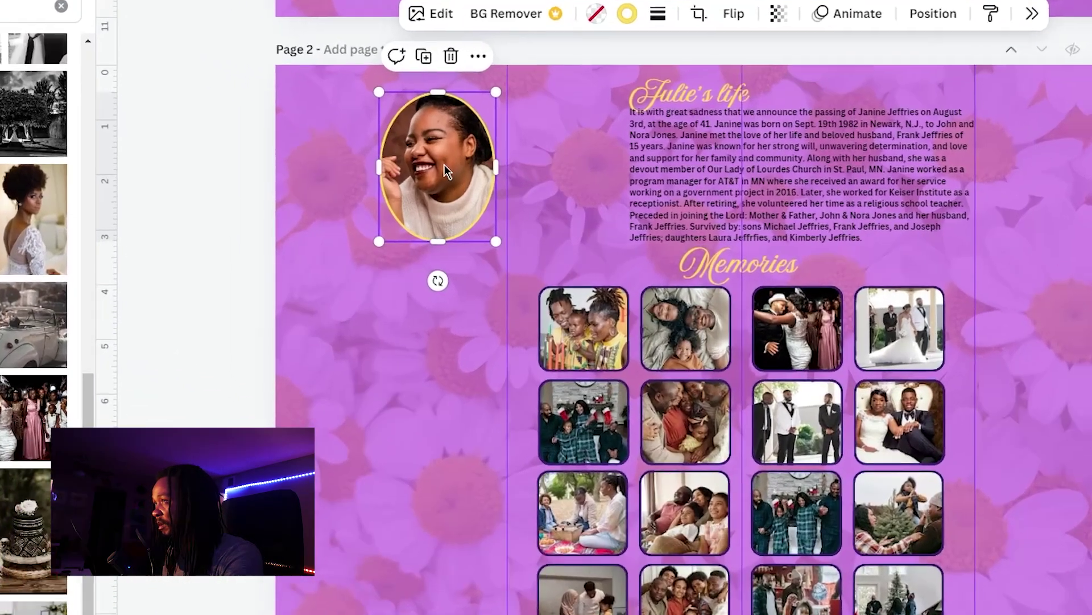
pyautogui.rightClick(478, 198)
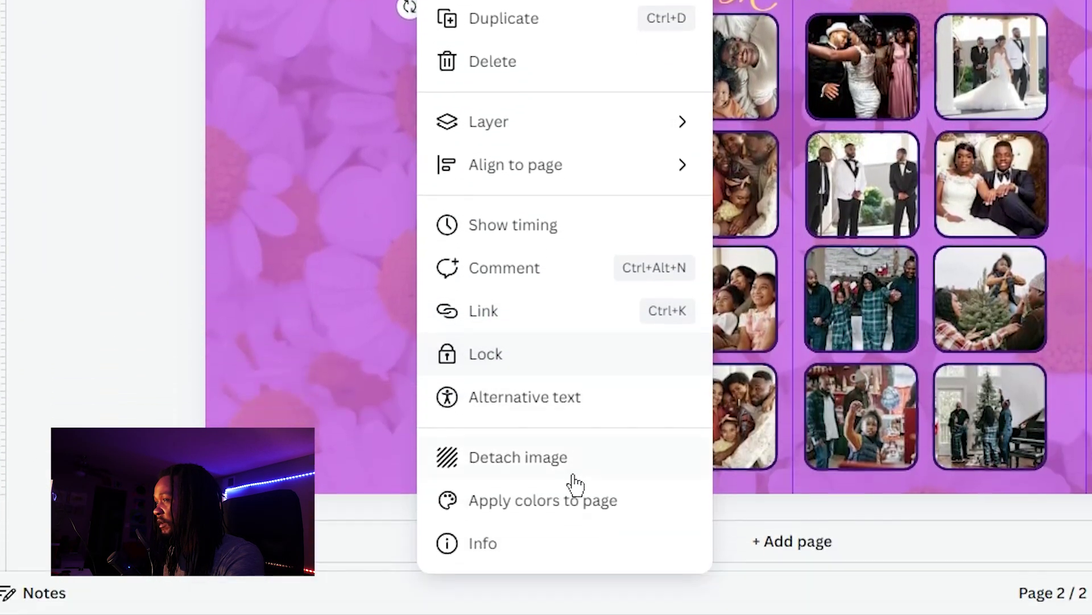
pyautogui.click(563, 455)
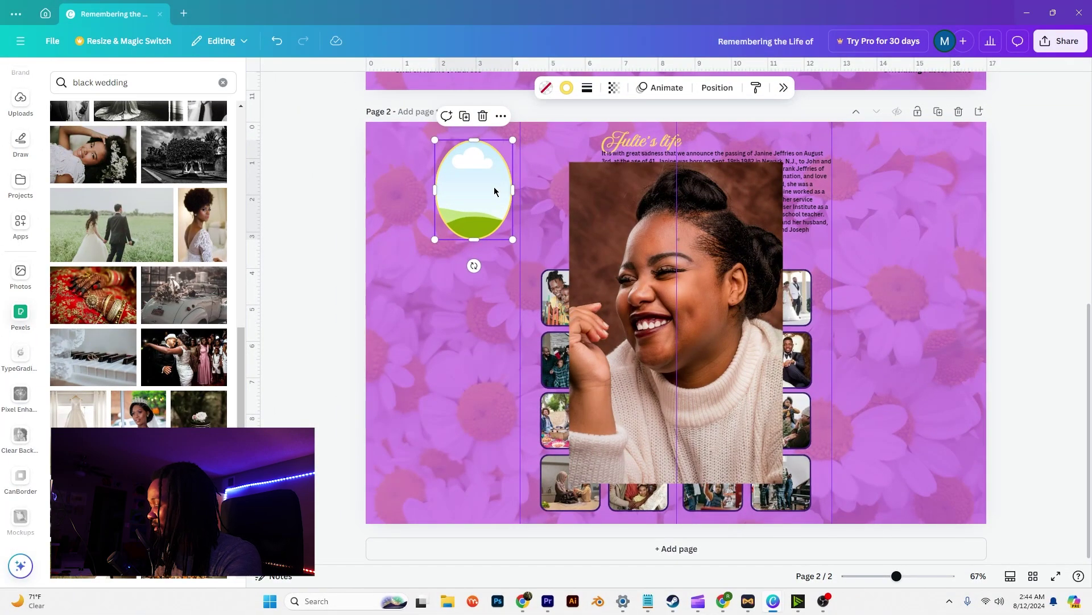
pyautogui.press('Delete')
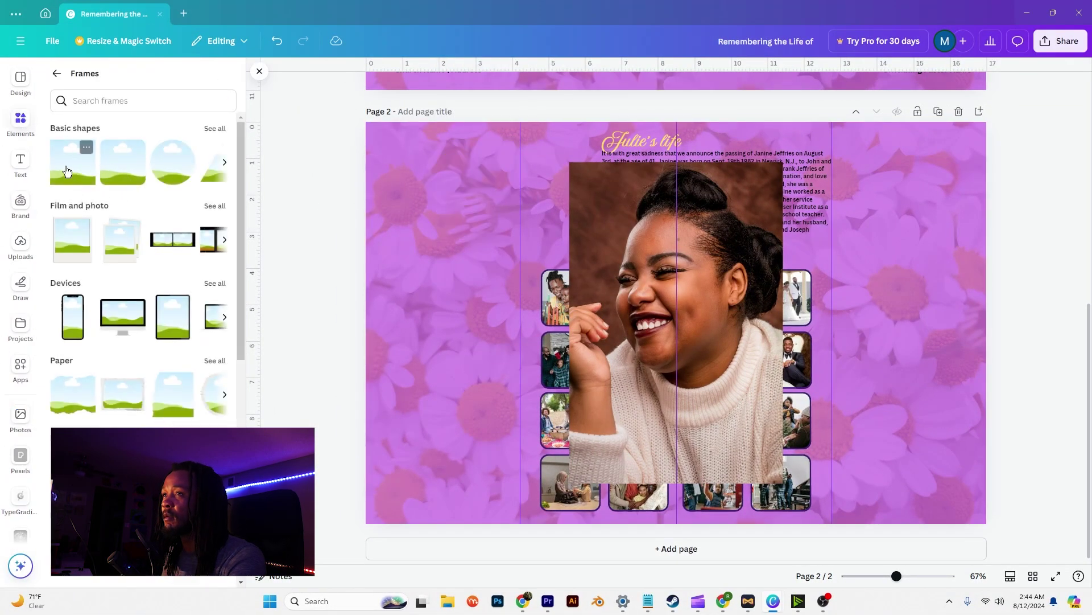
# - Add a smaller polaroid-style frame and fit the portrait photo inside it
pyautogui.moveTo(74, 237); pyautogui.dragTo(455, 173)
pyautogui.moveTo(598, 154); pyautogui.dragTo(533, 234)
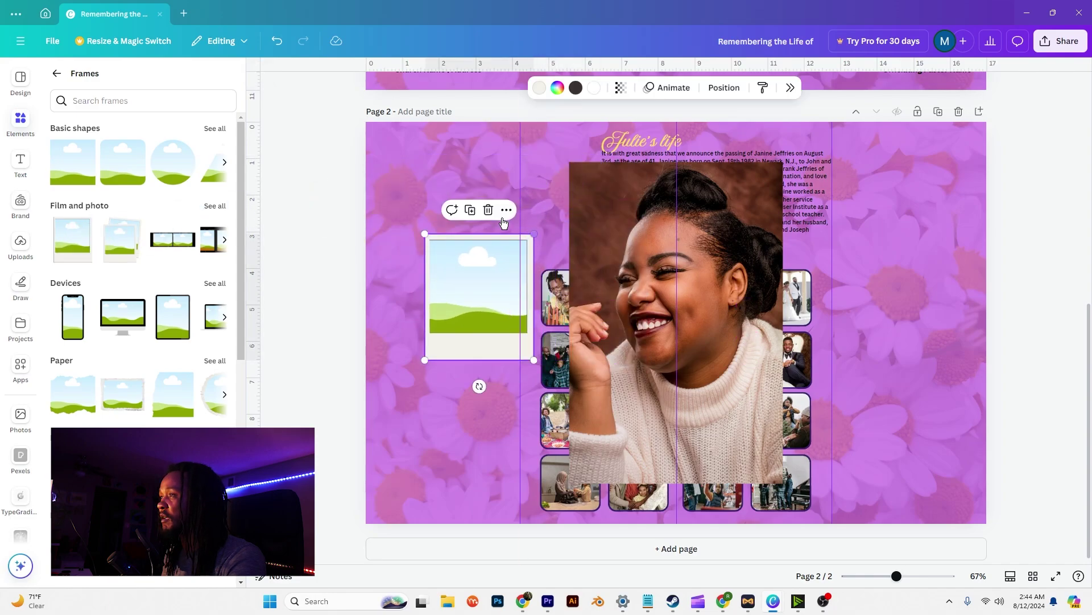
pyautogui.moveTo(717, 239); pyautogui.dragTo(497, 285)
pyautogui.doubleClick(497, 285)
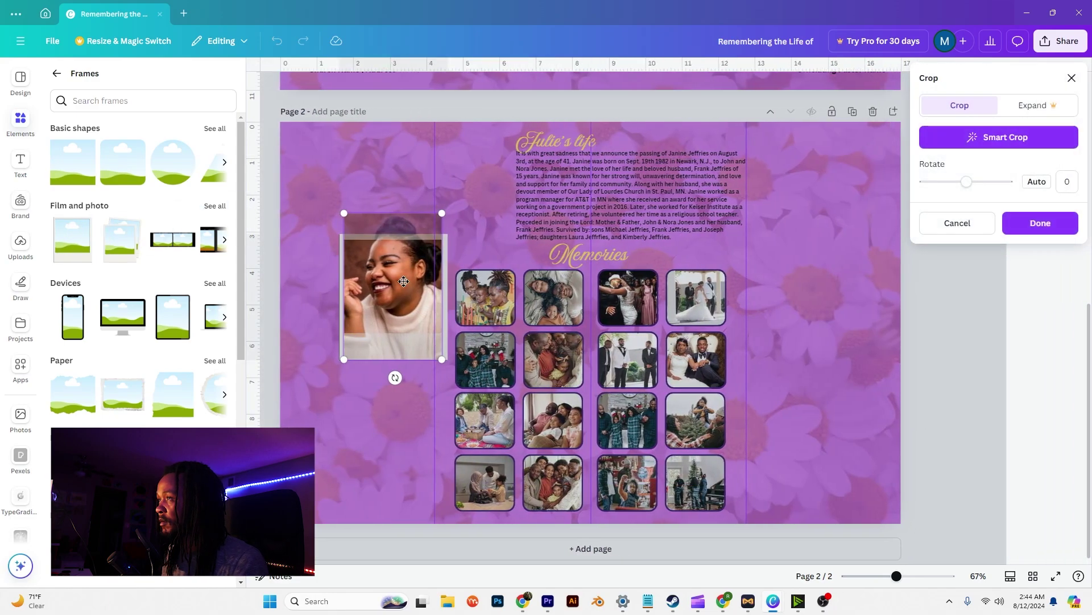
pyautogui.moveTo(400, 288); pyautogui.dragTo(401, 310)
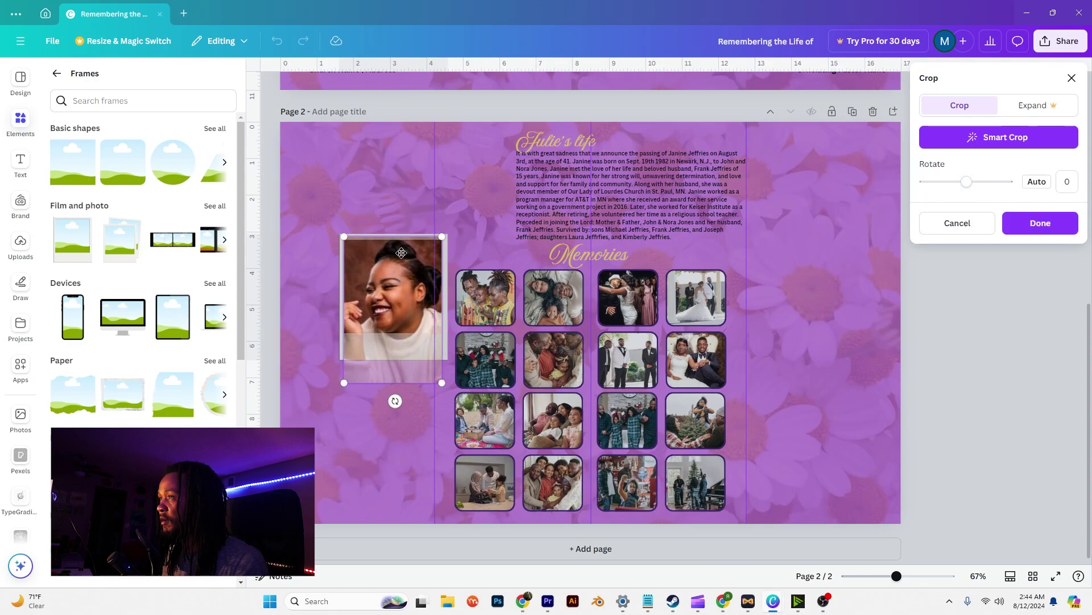
pyautogui.press('Return')
# - Position the framed portrait beside the Julie's life text
pyautogui.moveTo(460, 281); pyautogui.dragTo(517, 177)
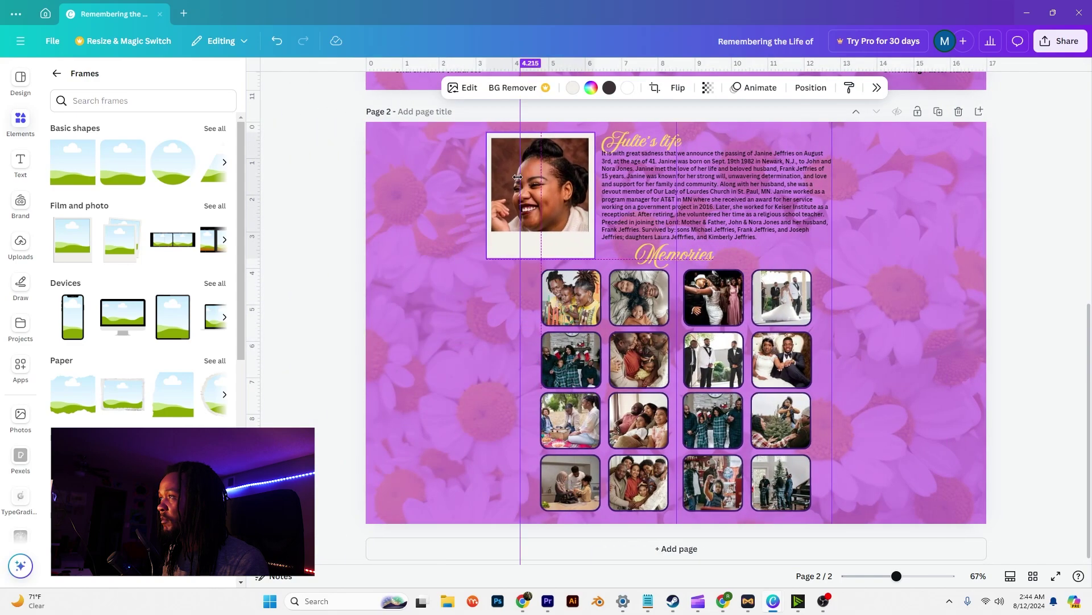
pyautogui.moveTo(486, 132); pyautogui.dragTo(521, 150)
pyautogui.scroll(1, 874, 257)
pyautogui.click(874, 257)
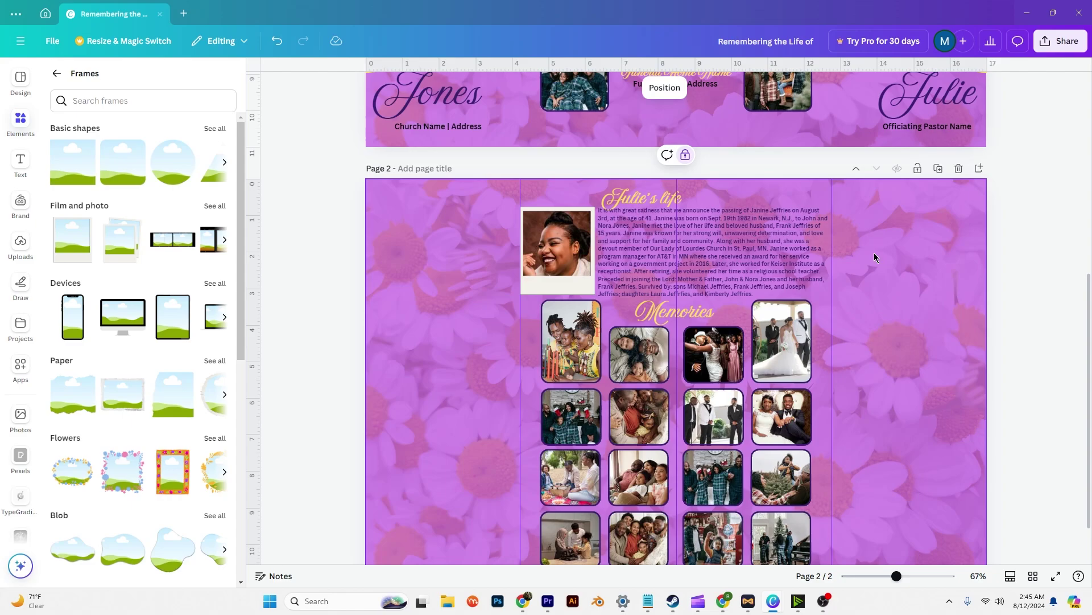
# - Create an 'Order of Service' script heading centred atop the right column
pyautogui.click(674, 199)
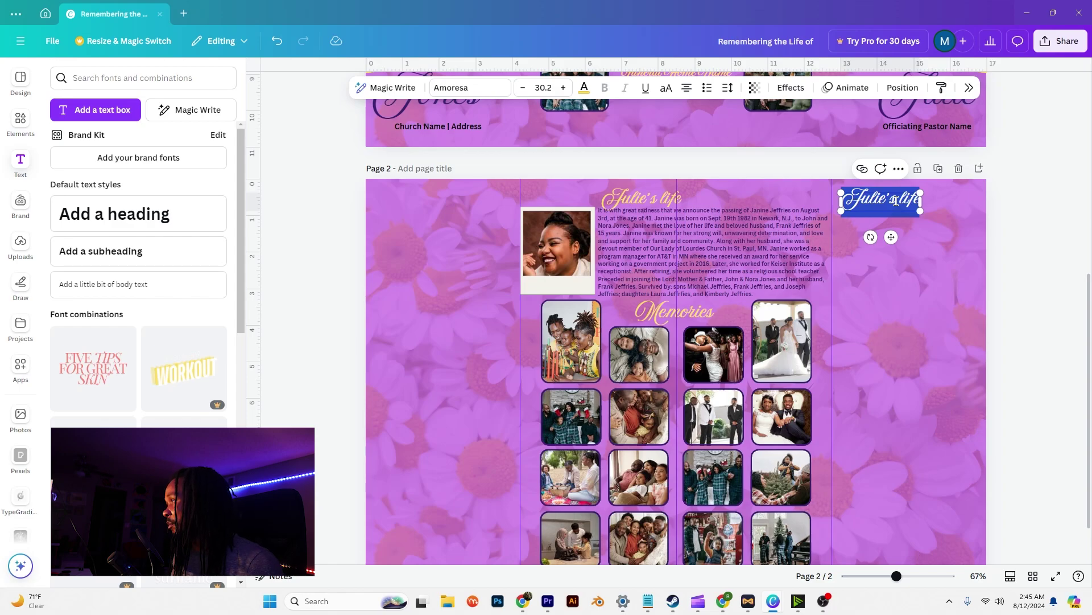
pyautogui.write('Order of Service')
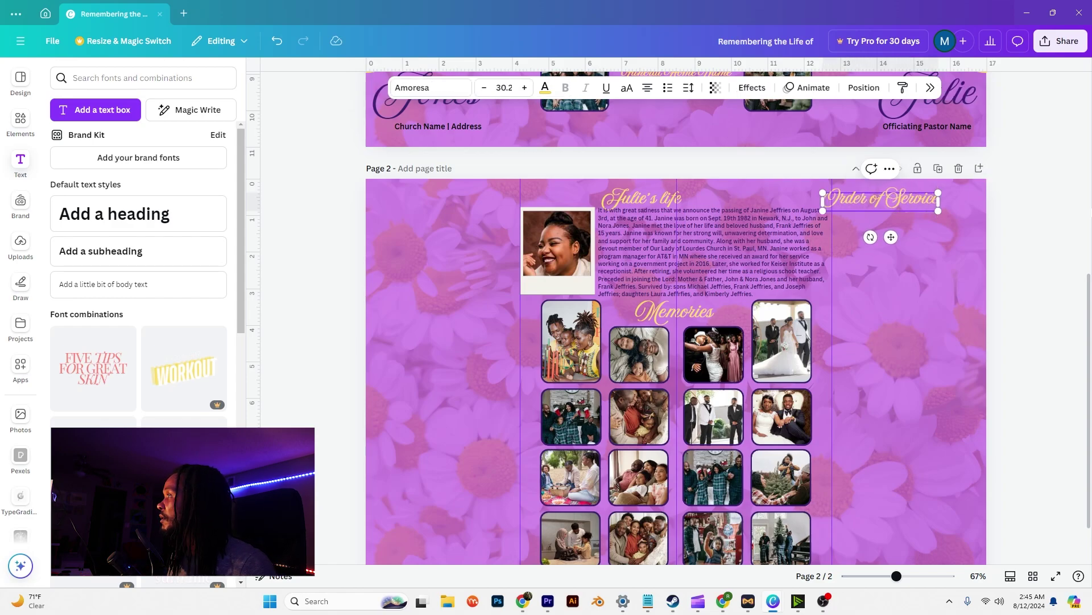
pyautogui.press('Escape')
pyautogui.moveTo(897, 201); pyautogui.dragTo(908, 202)
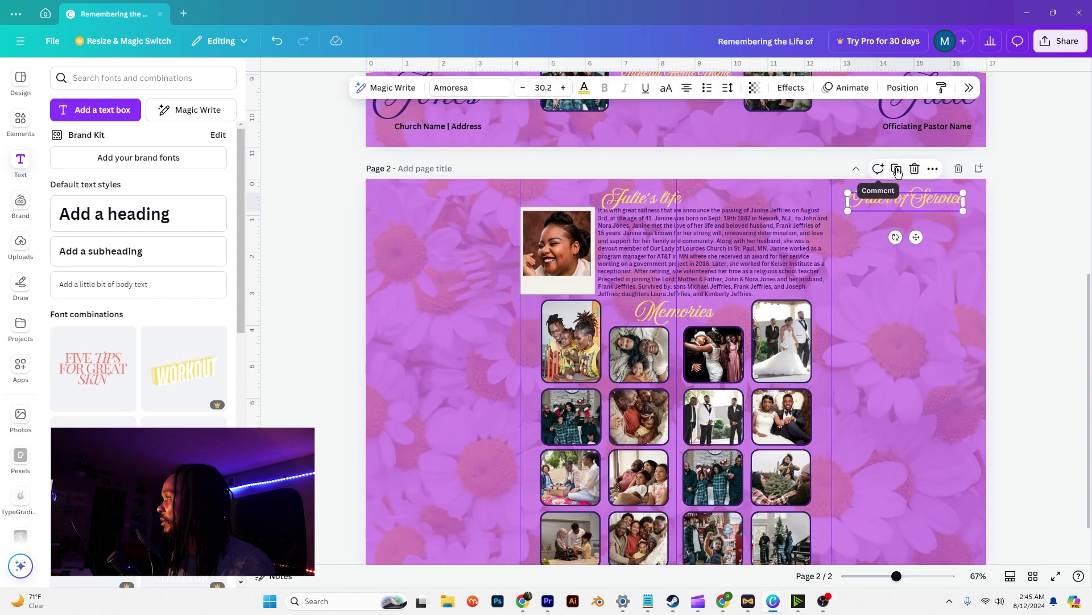
# - Copy that heading to the top of the left column and retype it 'Tributes'
pyautogui.click(896, 169)
pyautogui.moveTo(908, 202); pyautogui.dragTo(443, 199)
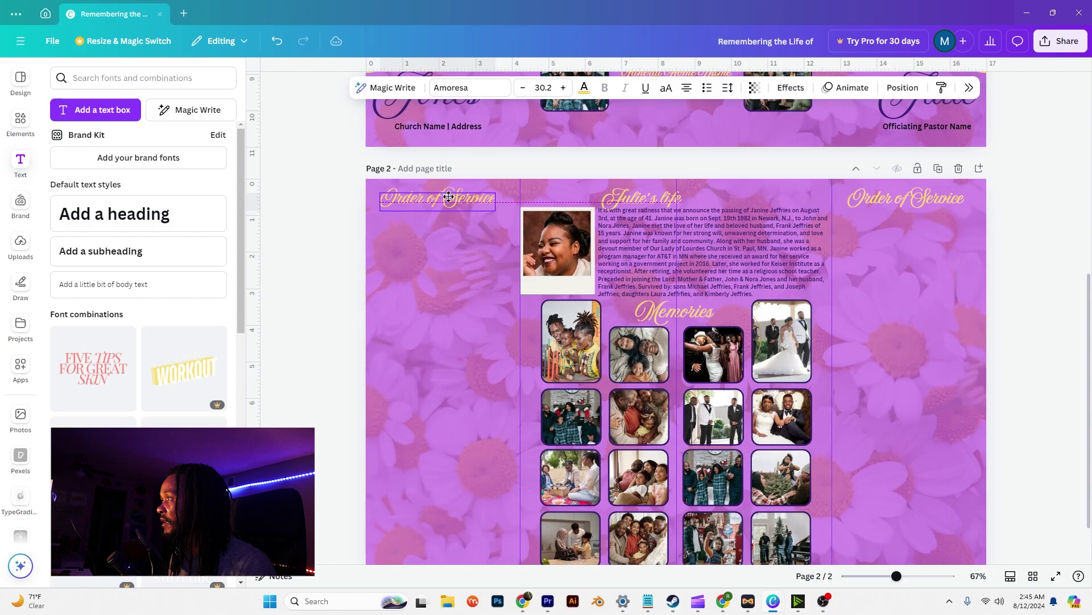
pyautogui.doubleClick(449, 197)
pyautogui.write('Tributes')
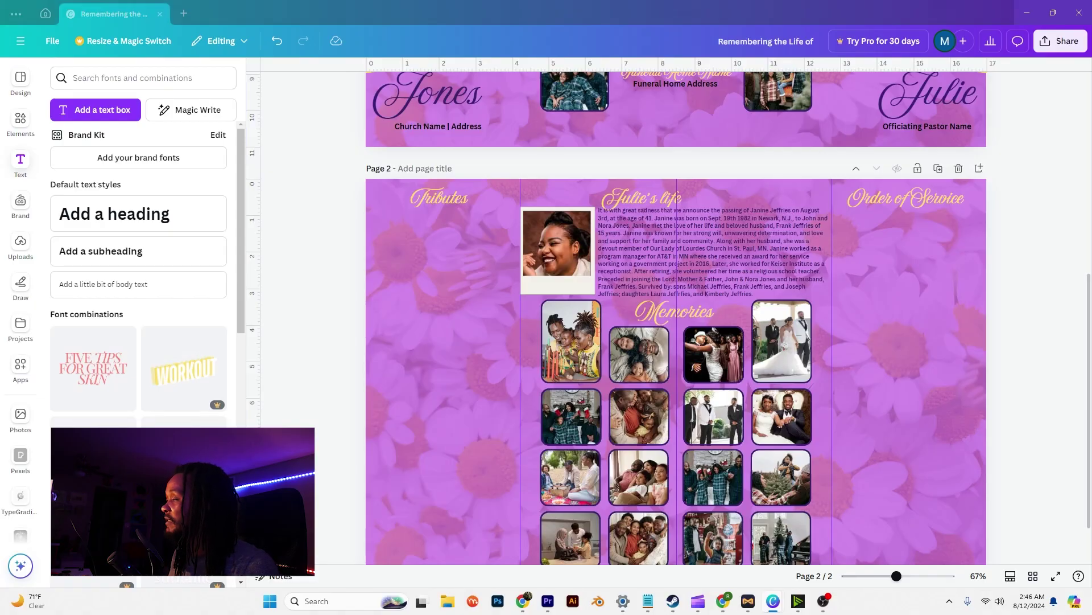
# - Paste the Order of Service programme list into the right column and enlarge it
pyautogui.click(886, 386)
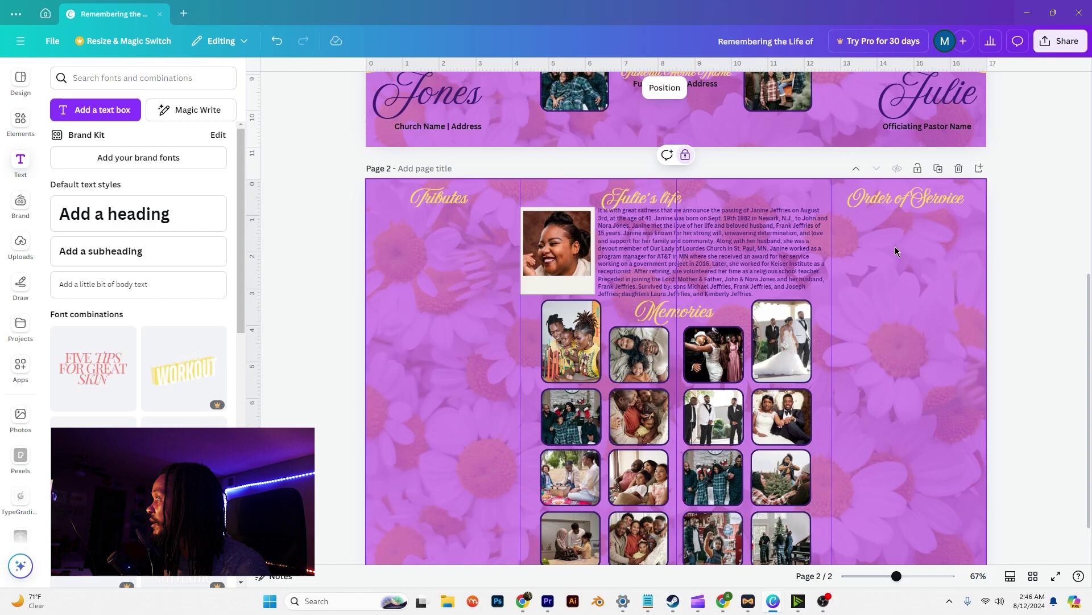
pyautogui.hotkey('ctrl', 'v')
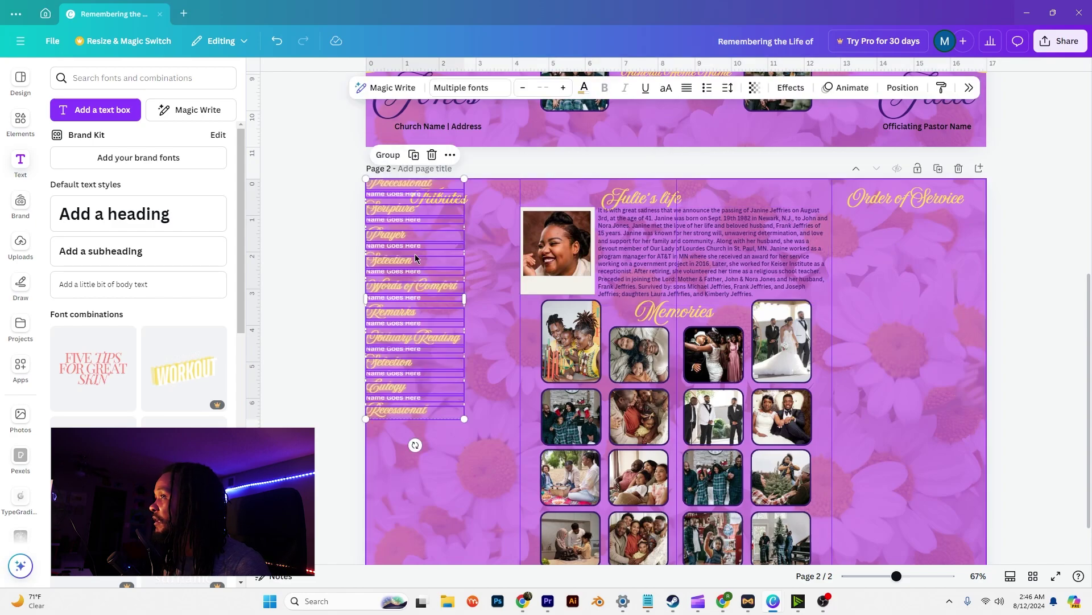
pyautogui.moveTo(416, 258); pyautogui.dragTo(893, 297)
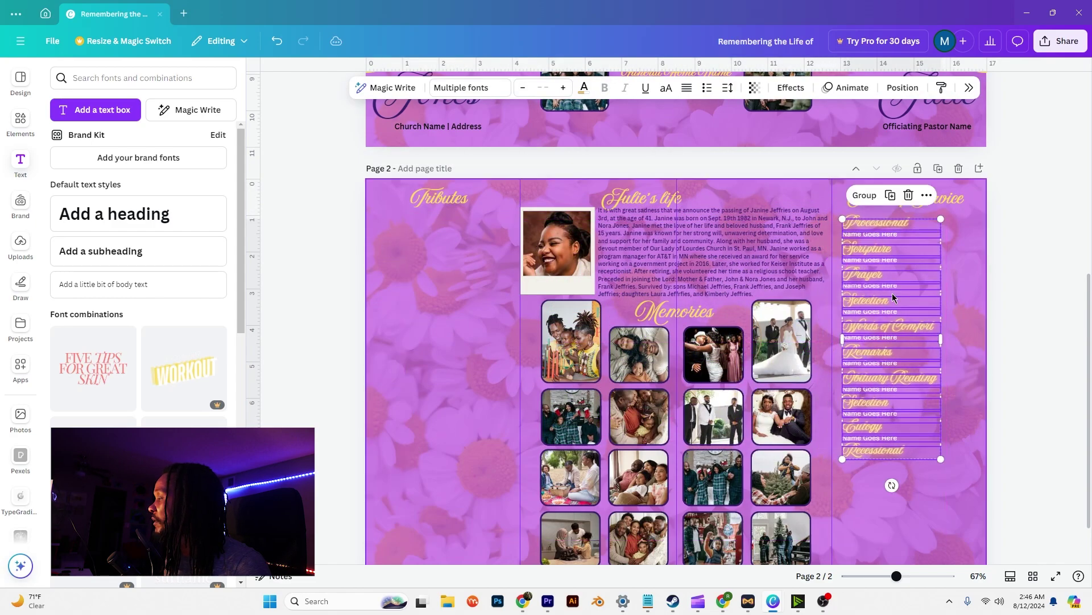
pyautogui.moveTo(941, 458); pyautogui.dragTo(967, 487)
pyautogui.scroll(-2, 797, 341)
# - Give the Julie's life, Order of Service and Tributes titles a neon glow effect
pyautogui.click(905, 141)
pyautogui.keyDown('shift'); pyautogui.click(641, 141); pyautogui.keyUp('shift')
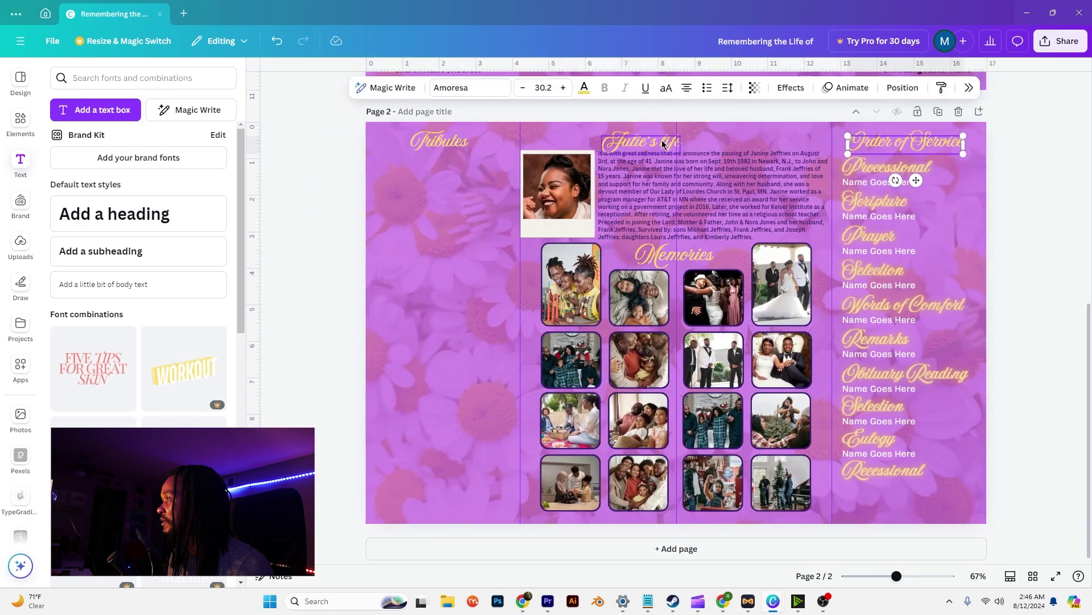
pyautogui.keyDown('shift'); pyautogui.click(455, 138); pyautogui.keyUp('shift')
pyautogui.click(791, 87)
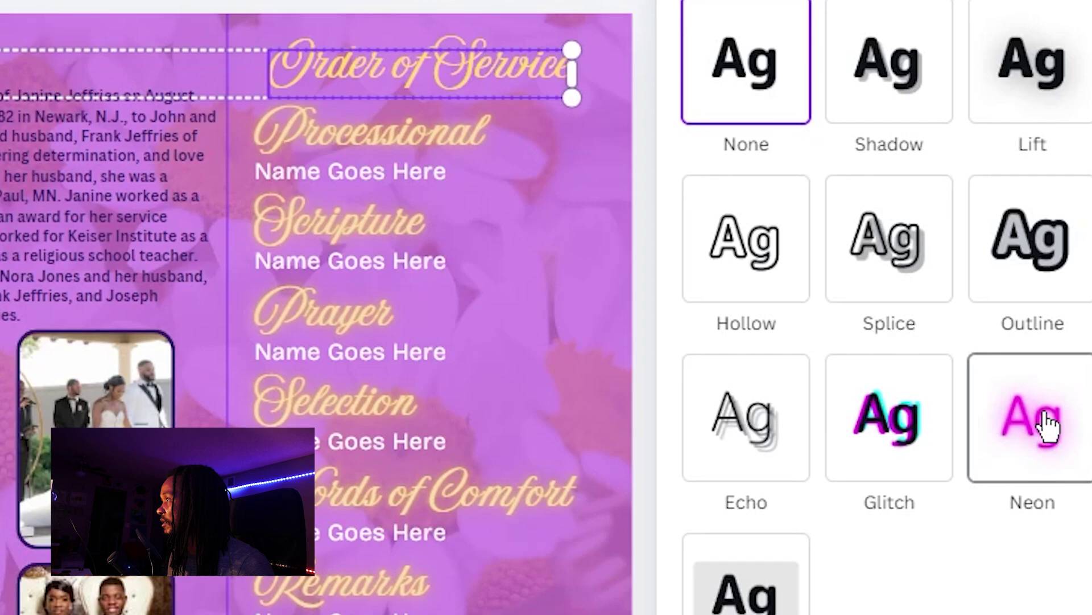
pyautogui.click(1090, 560)
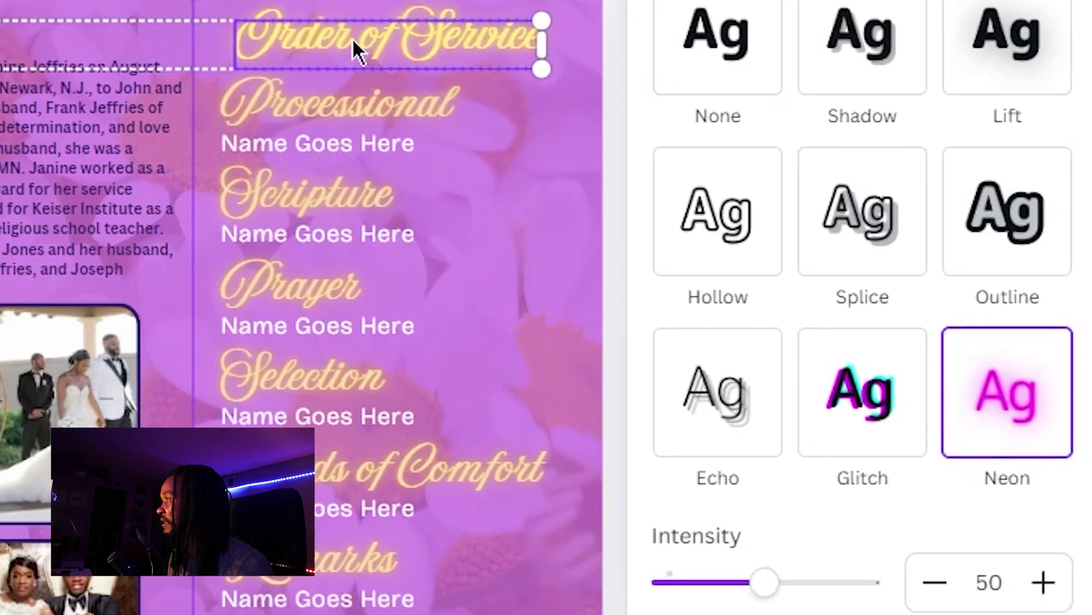
pyautogui.click(576, 157)
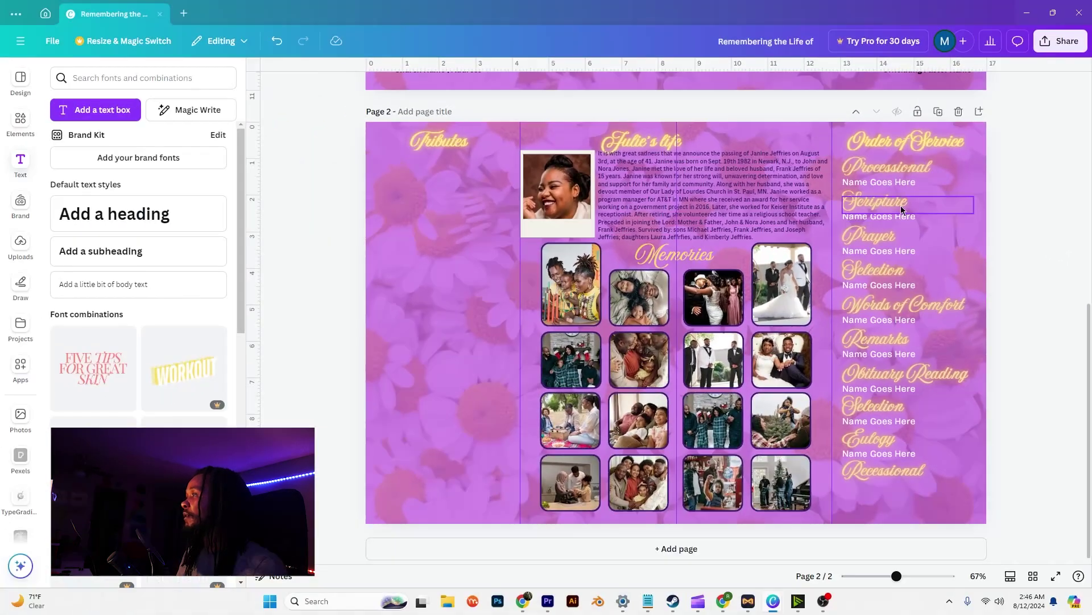
# - Colour all the Name Goes Here lines, Remarks through Eulogy, dark purple
pyautogui.click(899, 183)
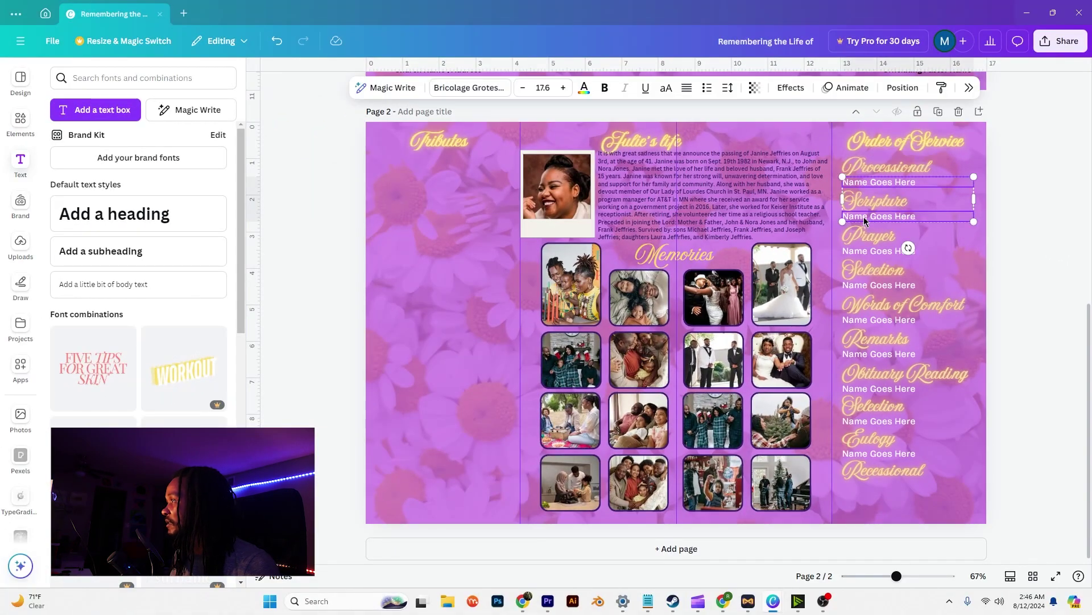
pyautogui.keyDown('shift'); pyautogui.click(889, 285); pyautogui.keyUp('shift')
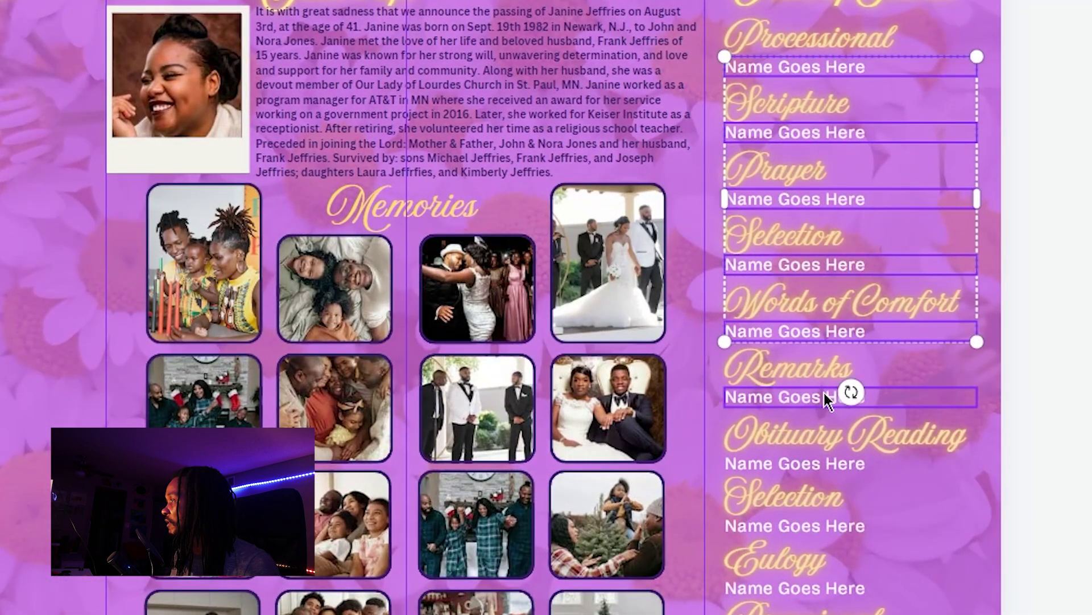
pyautogui.keyDown('shift'); pyautogui.click(825, 397); pyautogui.keyUp('shift')
pyautogui.keyDown('shift'); pyautogui.click(819, 464); pyautogui.keyUp('shift')
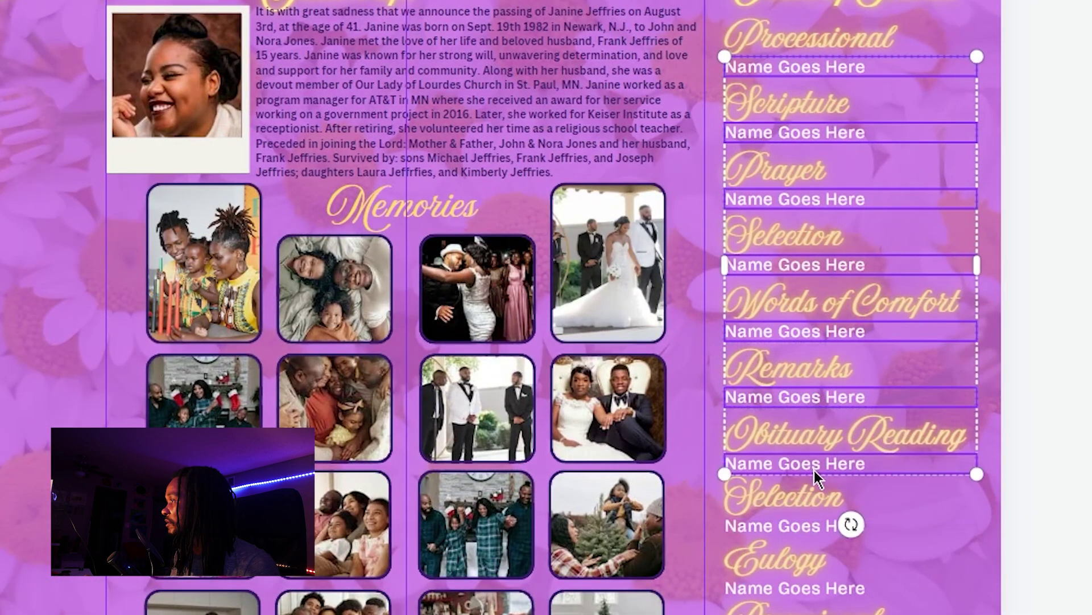
pyautogui.keyDown('shift'); pyautogui.click(821, 526); pyautogui.keyUp('shift')
pyautogui.keyDown('shift'); pyautogui.click(829, 586); pyautogui.keyUp('shift')
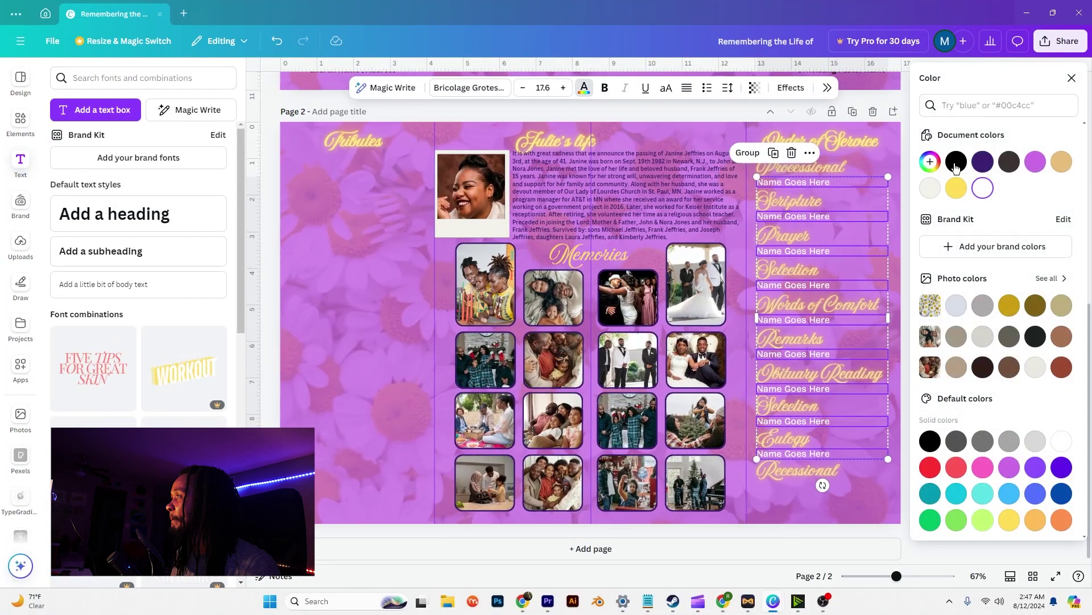
pyautogui.click(983, 162)
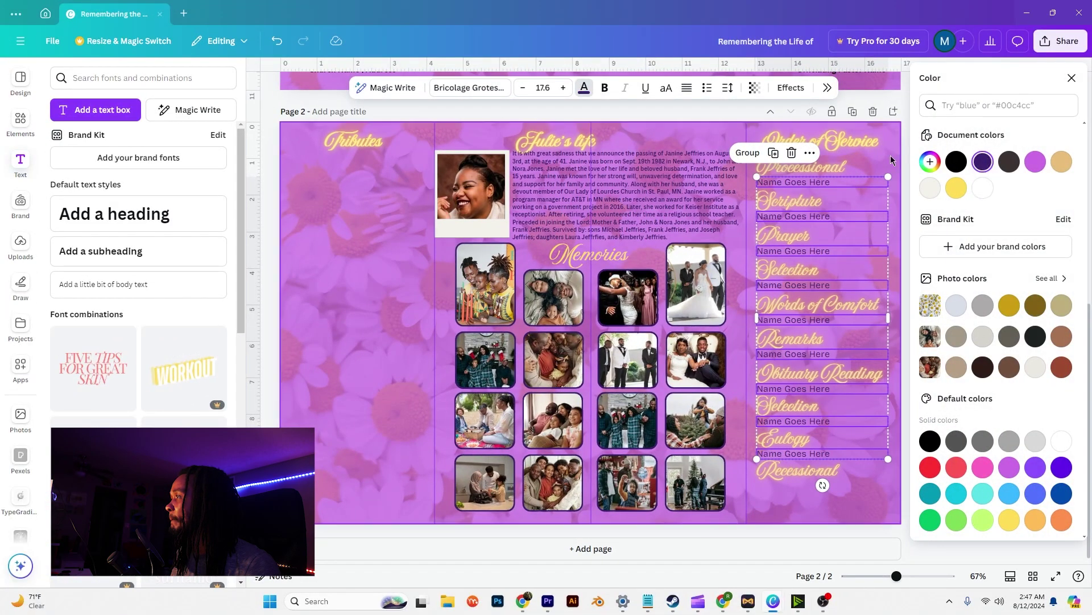
pyautogui.press('Escape')
# - Stack three 1.8-inch circle frames down the Tributes column
pyautogui.click(20, 119)
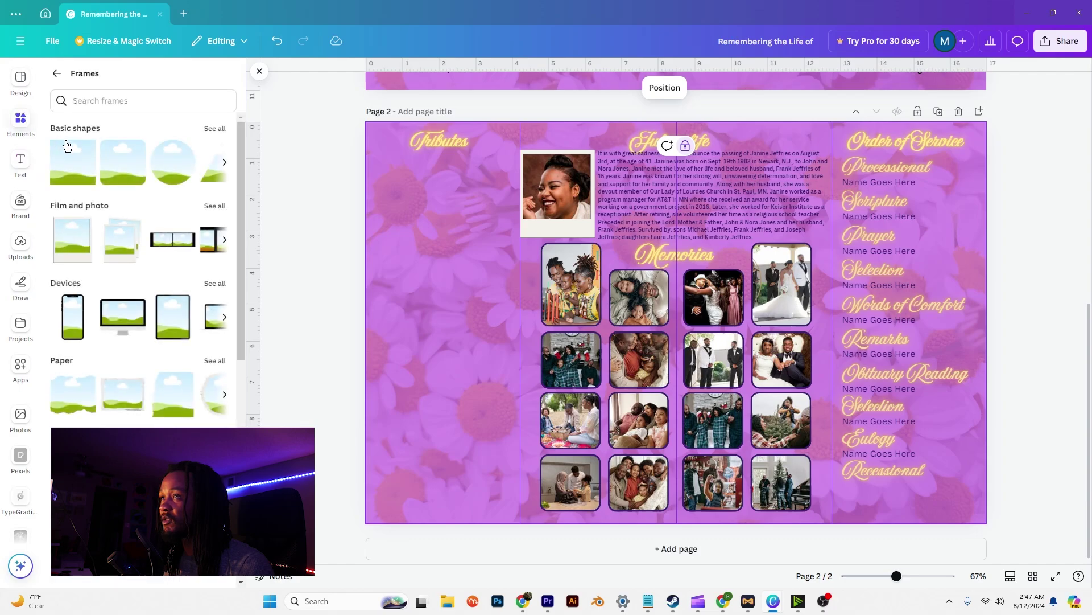
pyautogui.moveTo(174, 165); pyautogui.dragTo(497, 283)
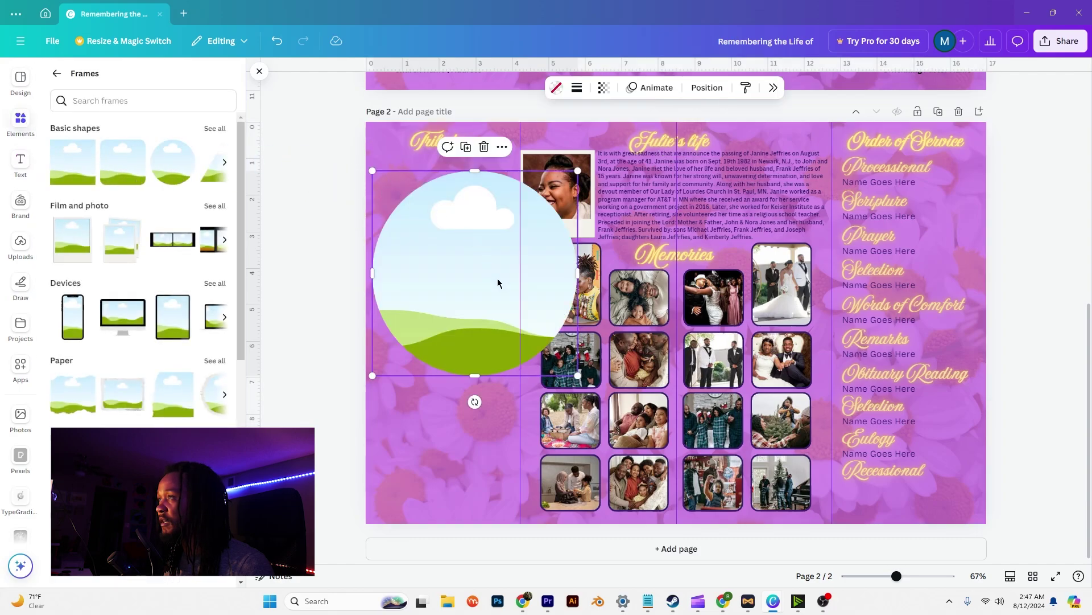
pyautogui.moveTo(574, 372); pyautogui.dragTo(440, 199)
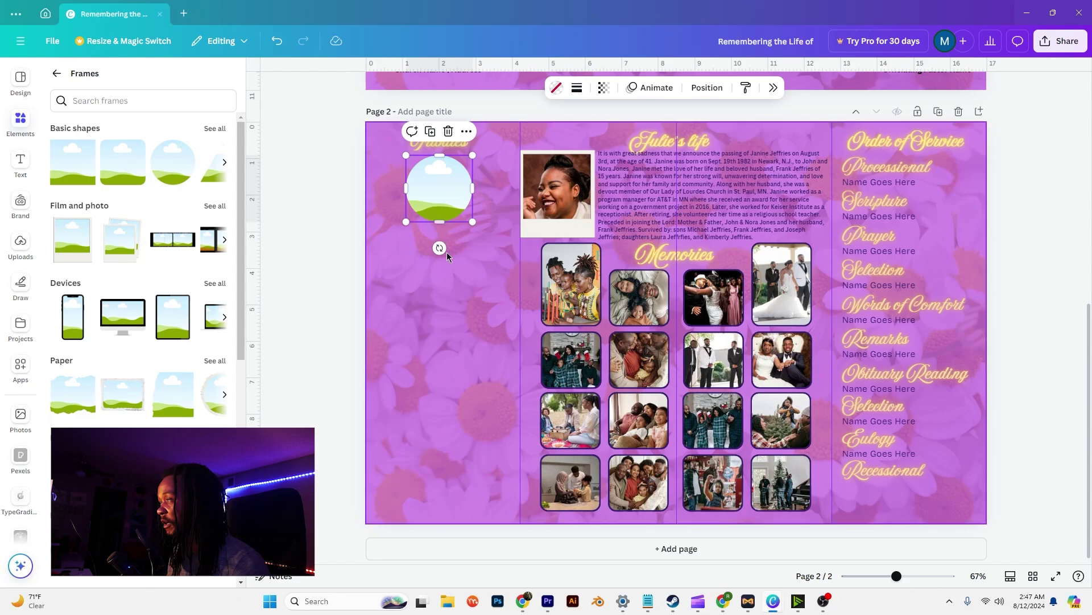
pyautogui.click(431, 132)
pyautogui.moveTo(445, 175); pyautogui.dragTo(441, 294)
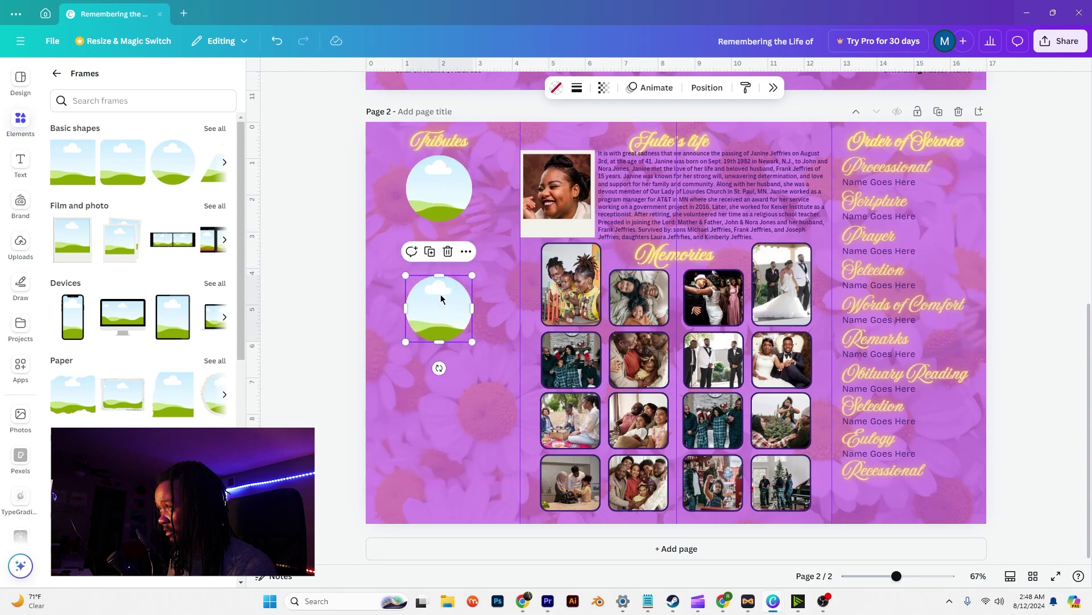
pyautogui.click(430, 252)
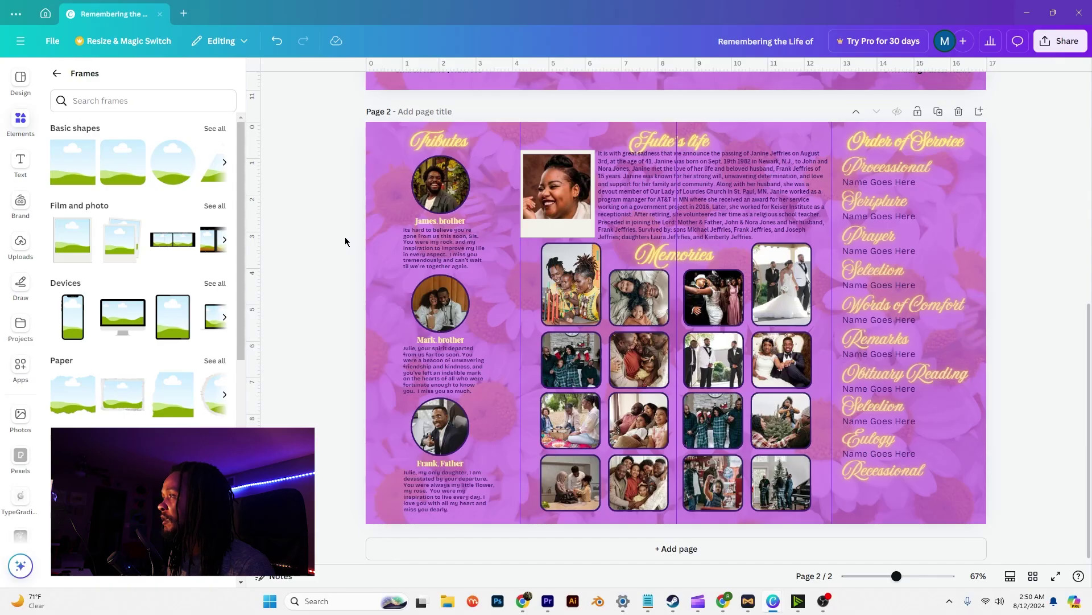
pyautogui.click(571, 206)
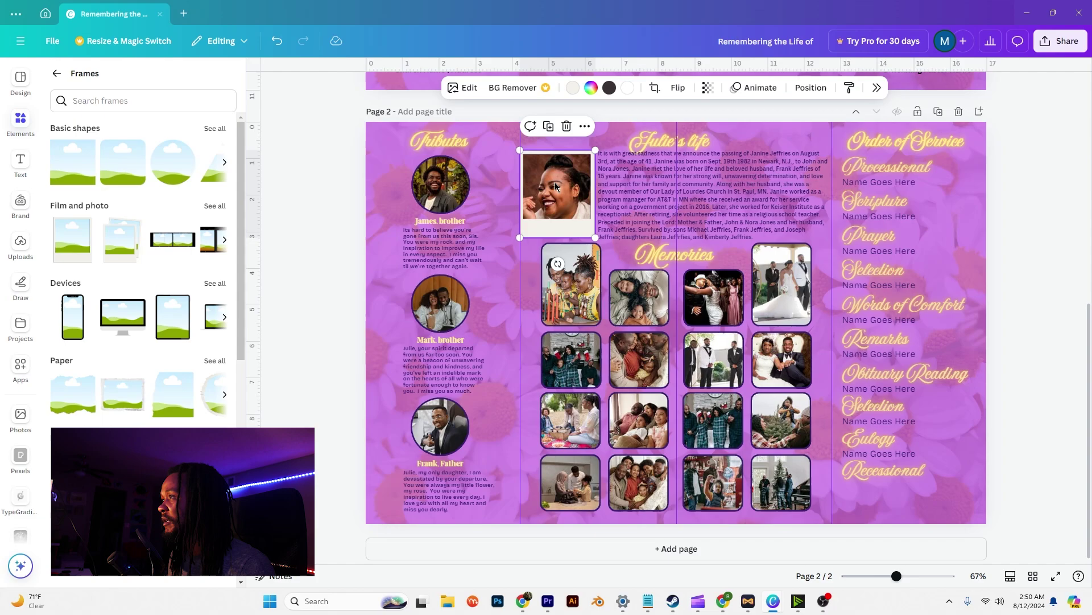
# - Detach the life-story portrait from its polaroid frame and delete the empty frame
pyautogui.moveTo(554, 186); pyautogui.dragTo(518, 169)
pyautogui.rightClick(510, 177)
pyautogui.click(577, 482)
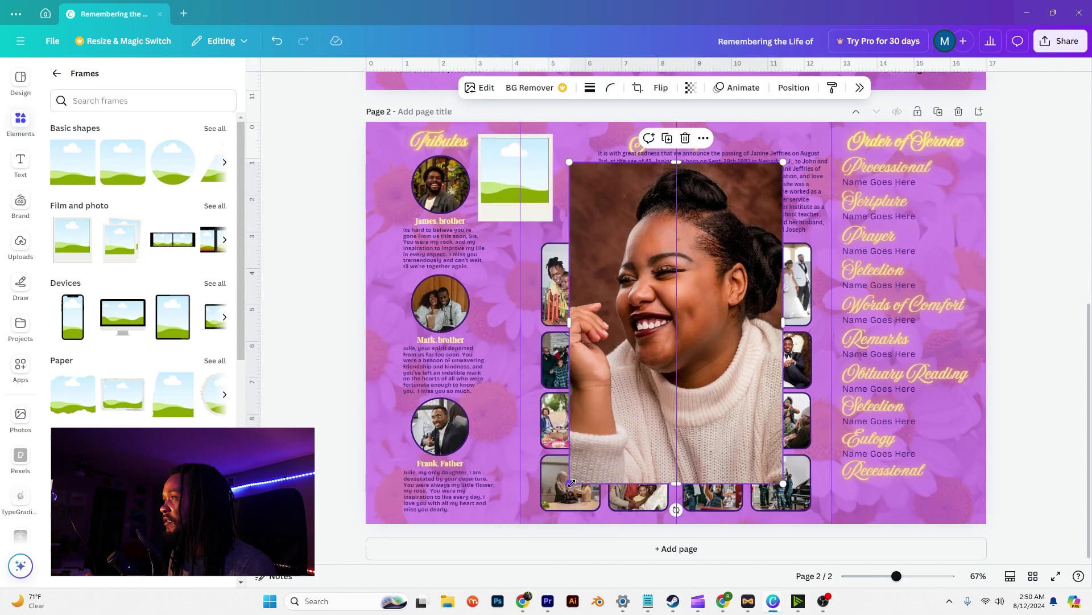
pyautogui.click(508, 161)
pyautogui.press('Delete')
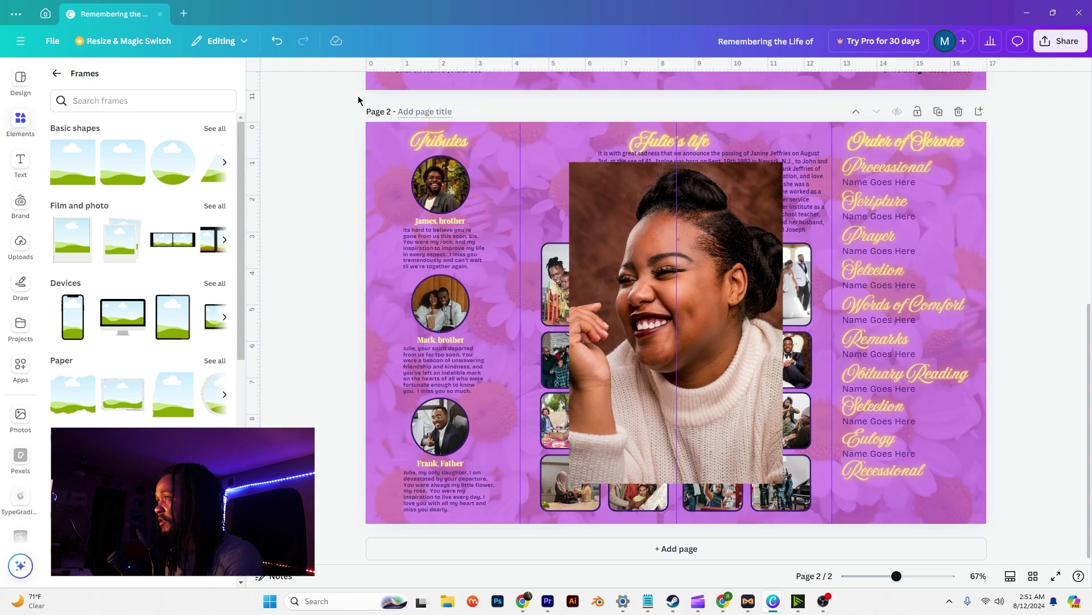
# - Place a small square frame at the top of the second panel and crop the portrait into it
pyautogui.moveTo(145, 167); pyautogui.dragTo(497, 153)
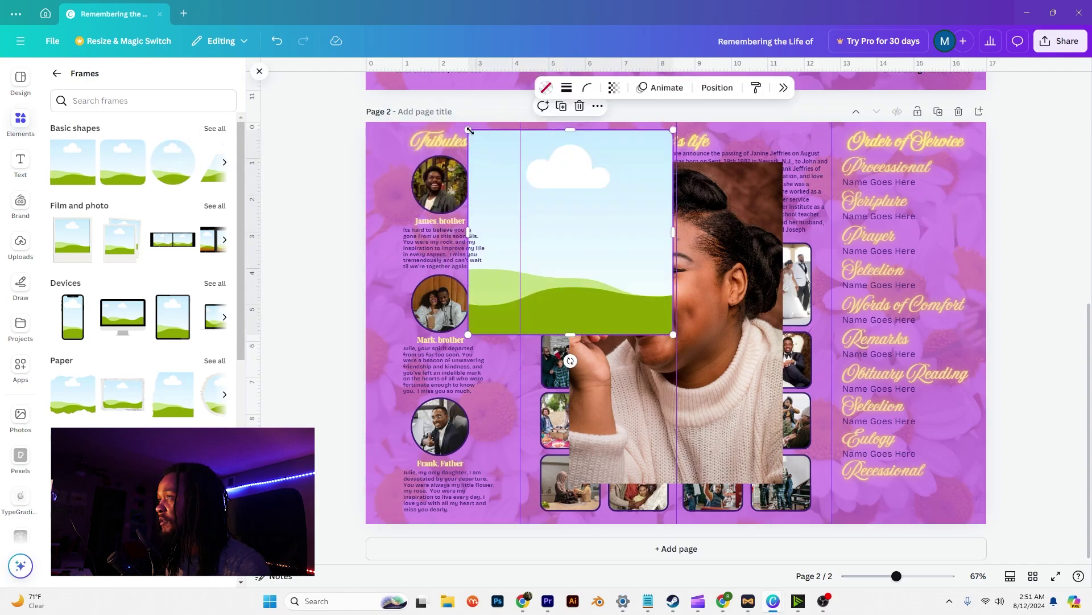
pyautogui.moveTo(470, 130); pyautogui.dragTo(565, 224)
pyautogui.moveTo(589, 284); pyautogui.dragTo(506, 184)
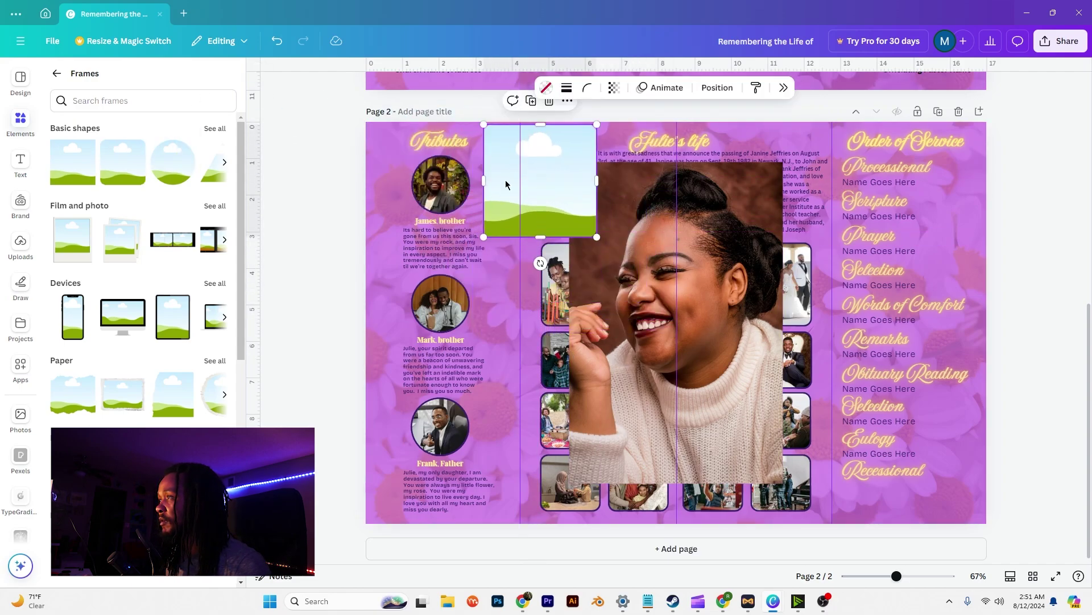
pyautogui.moveTo(483, 128); pyautogui.dragTo(548, 183)
pyautogui.moveTo(666, 244); pyautogui.dragTo(564, 188)
pyautogui.doubleClick(567, 176)
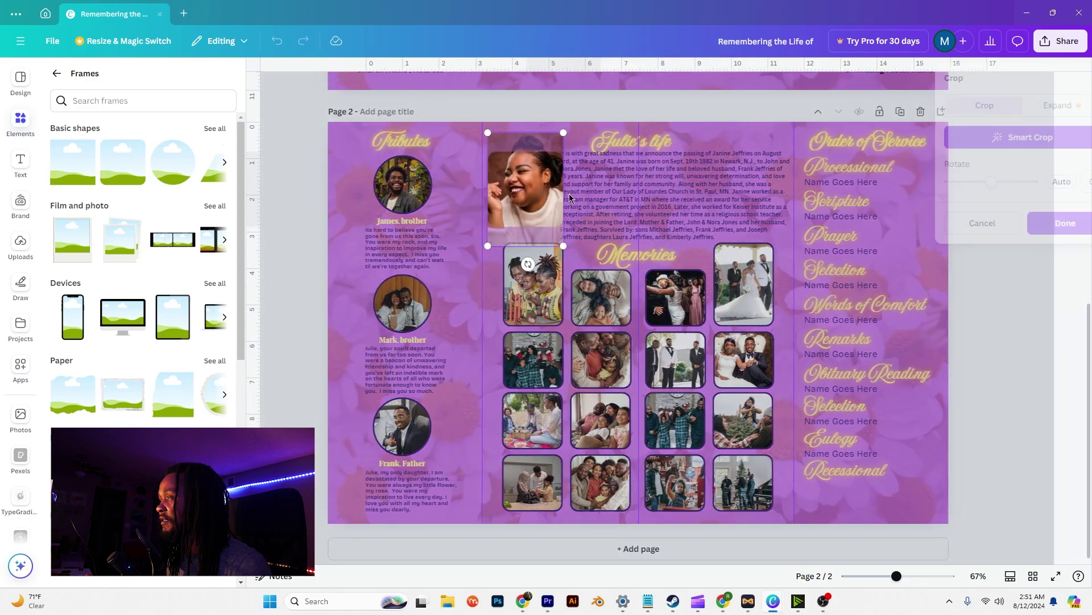
pyautogui.moveTo(482, 176); pyautogui.dragTo(482, 190)
pyautogui.press('Return')
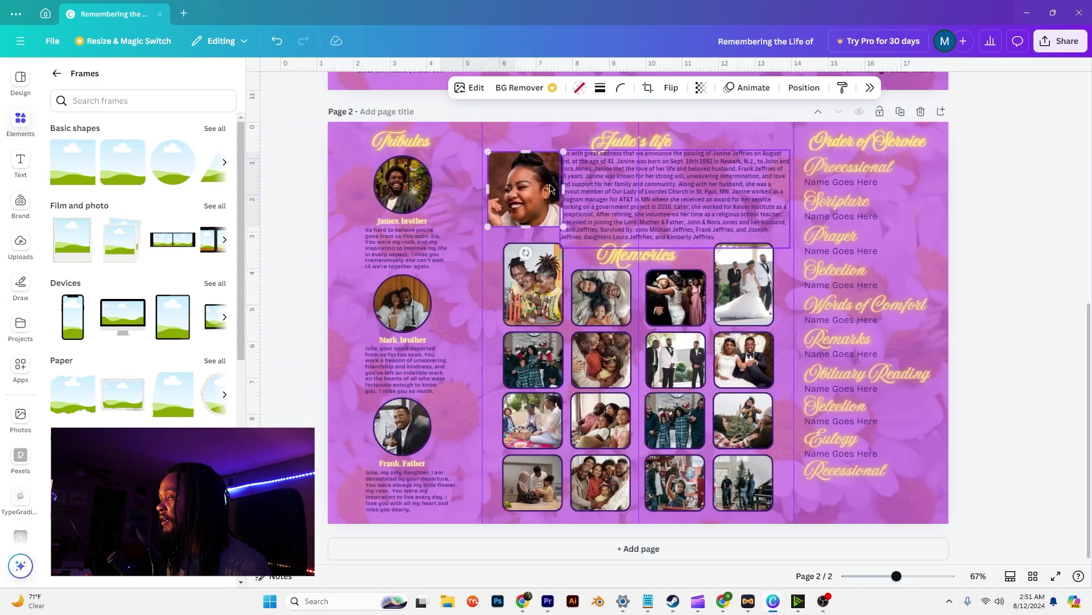
pyautogui.moveTo(600, 189); pyautogui.dragTo(593, 190)
pyautogui.moveTo(562, 226); pyautogui.dragTo(562, 236)
# - Give the portrait a solid dark purple border
pyautogui.click(626, 177)
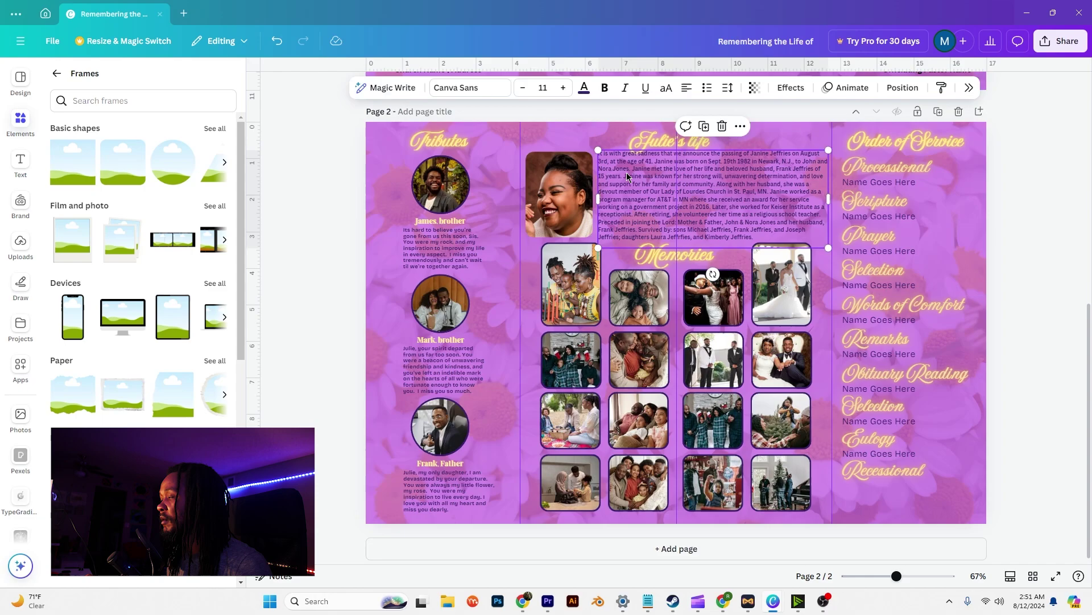
pyautogui.click(581, 171)
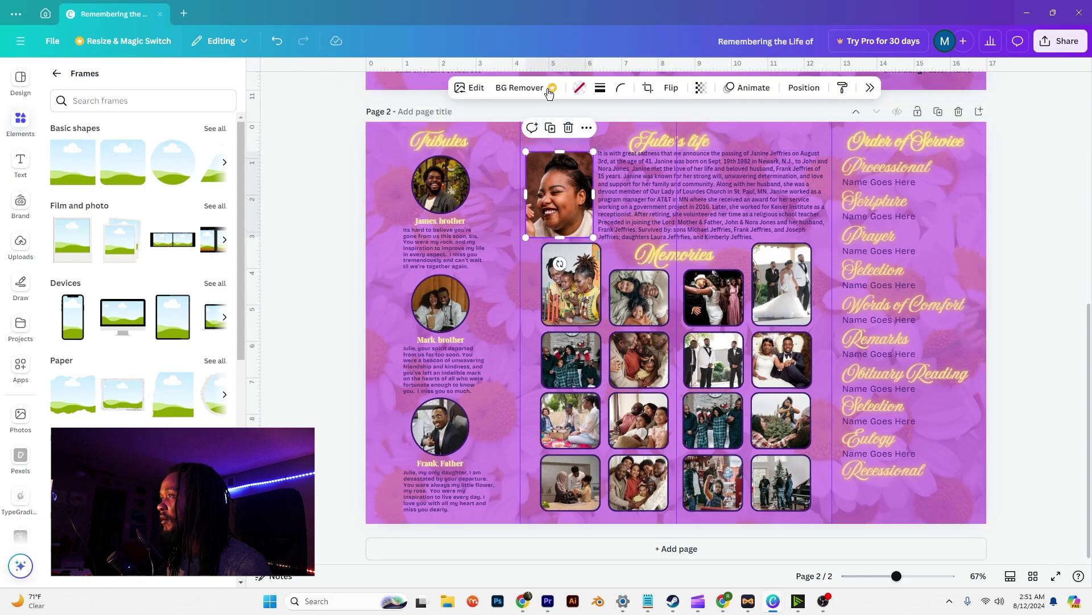
pyautogui.click(602, 89)
pyautogui.click(569, 122)
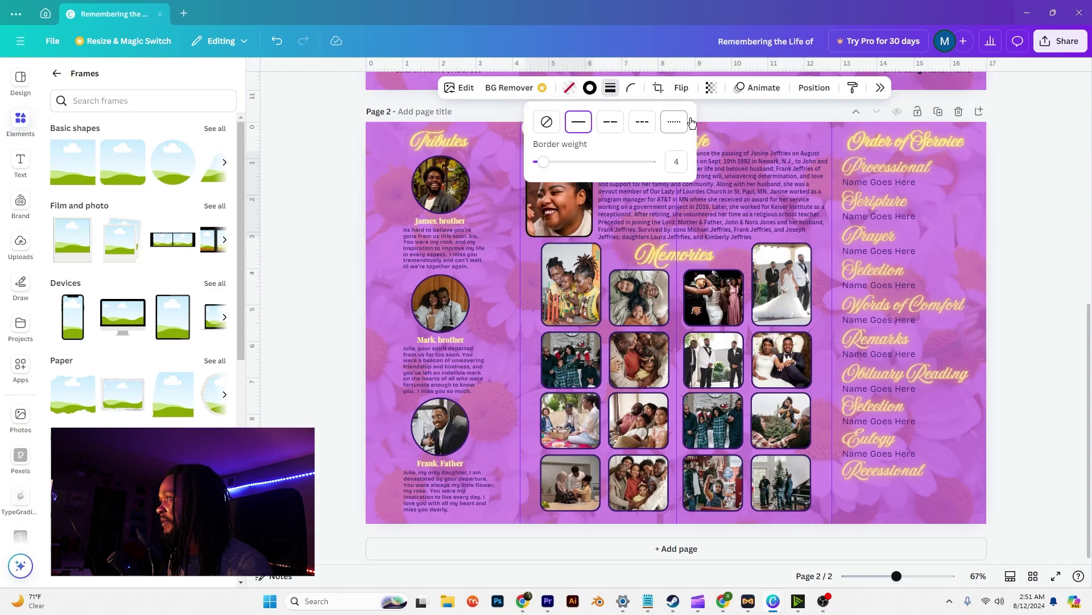
pyautogui.click(600, 87)
pyautogui.click(980, 162)
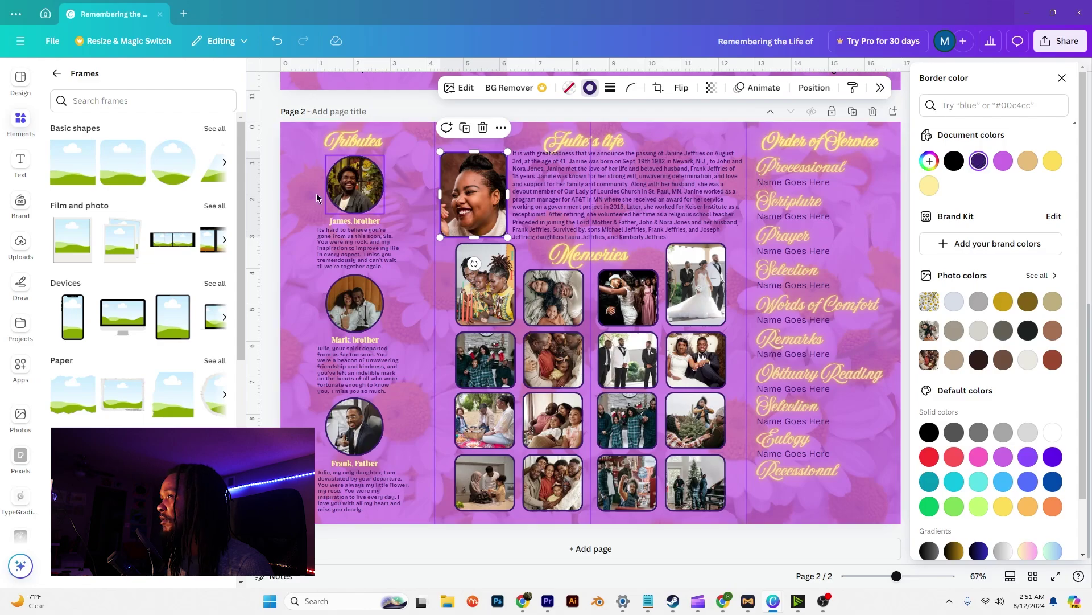
pyautogui.click(275, 189)
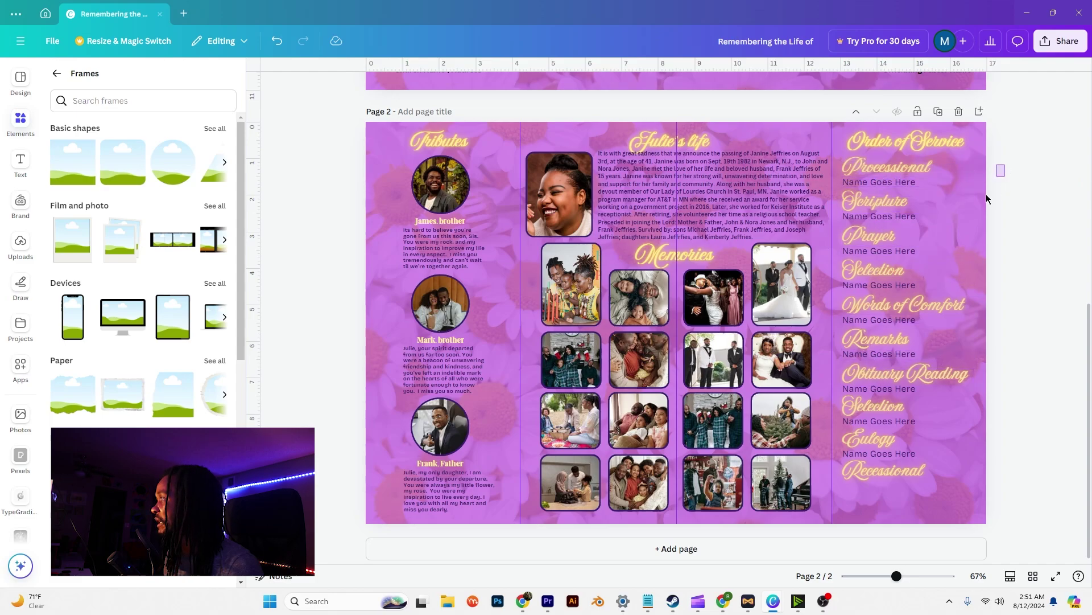
# - Centre-align the Order of Service list items and shift the list slightly right
pyautogui.moveTo(988, 198); pyautogui.dragTo(936, 402)
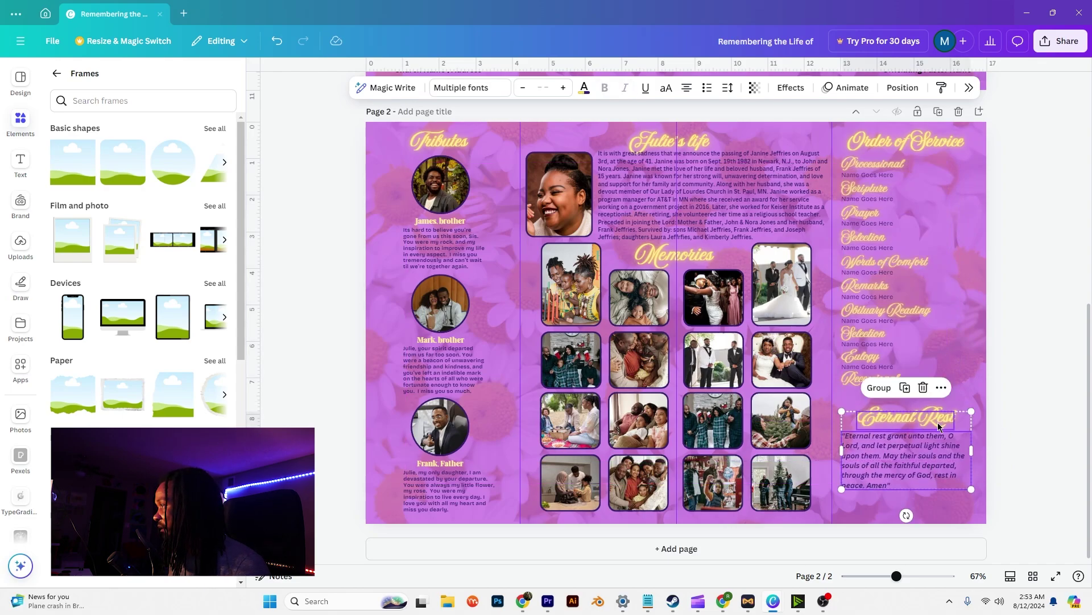
pyautogui.click(990, 311)
pyautogui.moveTo(951, 162); pyautogui.dragTo(859, 376)
pyautogui.hotkey('ctrl', 'shift', 'c')
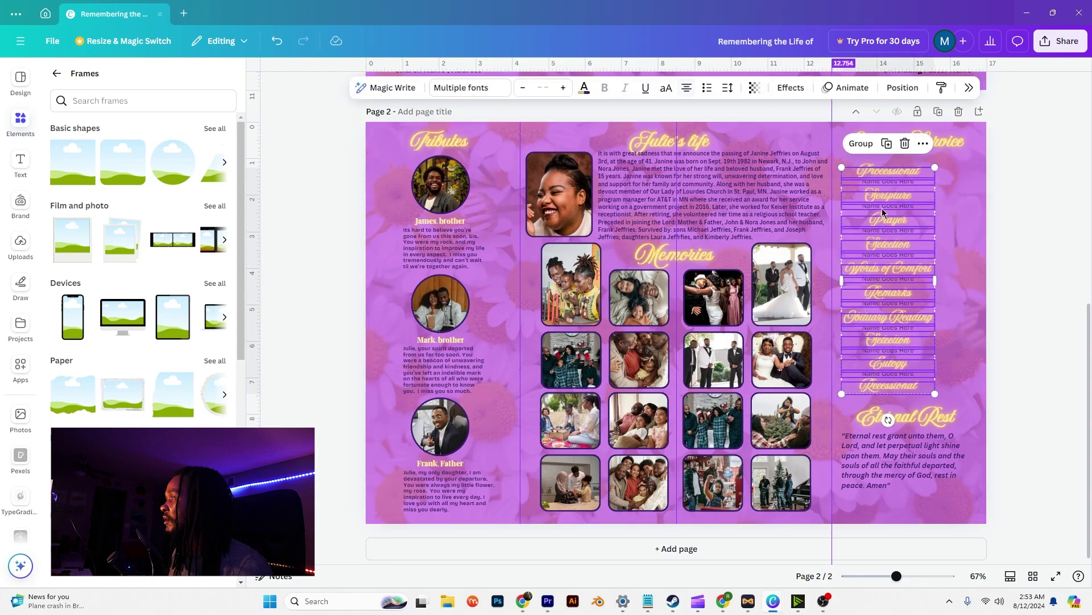
pyautogui.moveTo(881, 294); pyautogui.dragTo(897, 289)
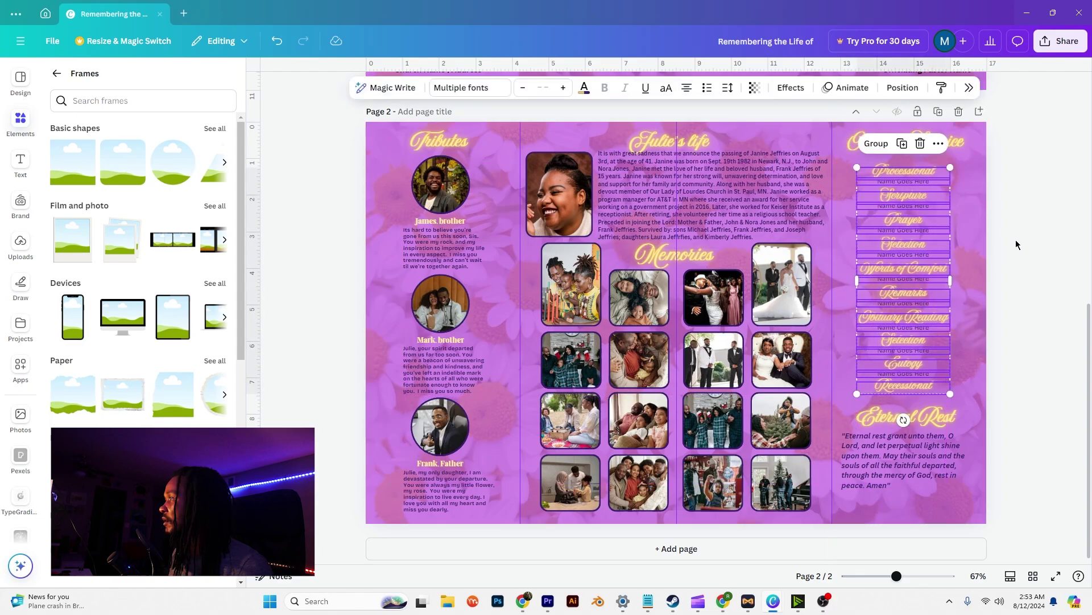
pyautogui.click(1022, 233)
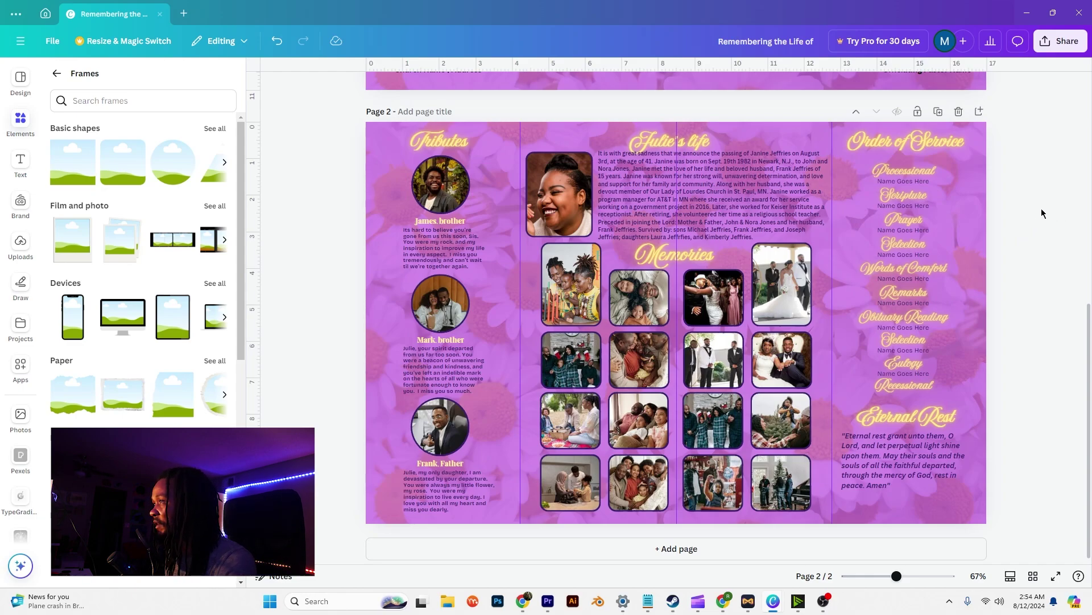
# - On page 1, nudge the 'Sunset - 08/10/2024' line into alignment with 'the Life of'
pyautogui.scroll(8, 343, 197)
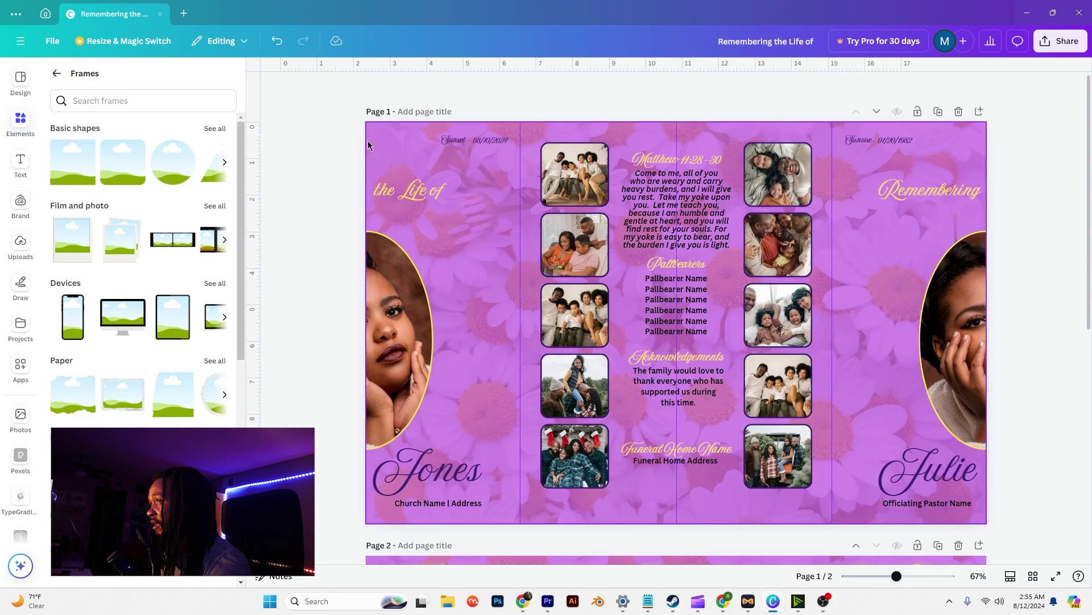
pyautogui.moveTo(470, 139); pyautogui.dragTo(472, 125)
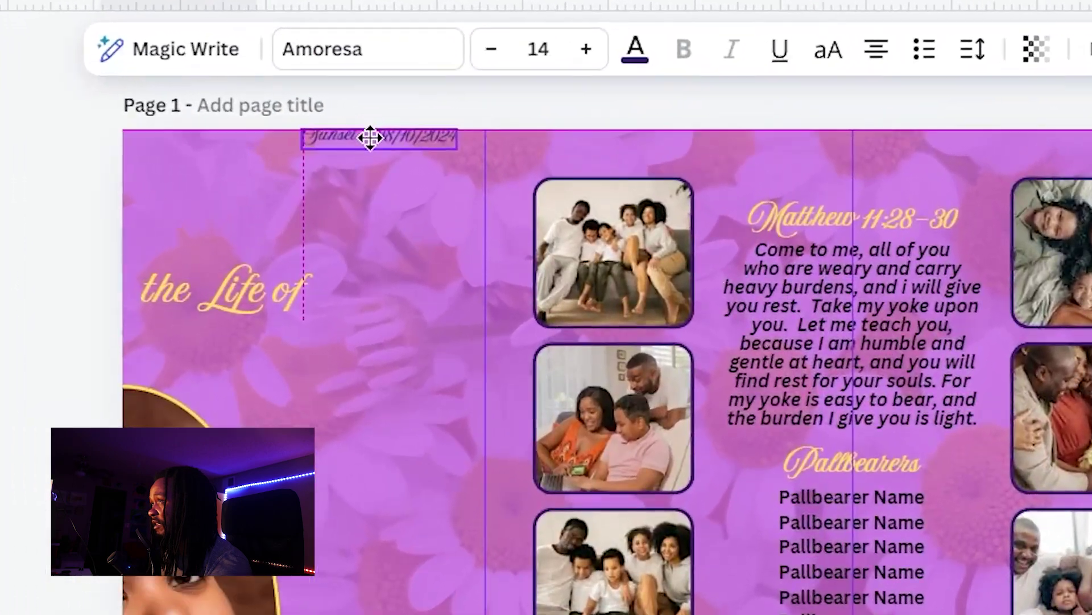
pyautogui.moveTo(370, 139); pyautogui.dragTo(370, 139)
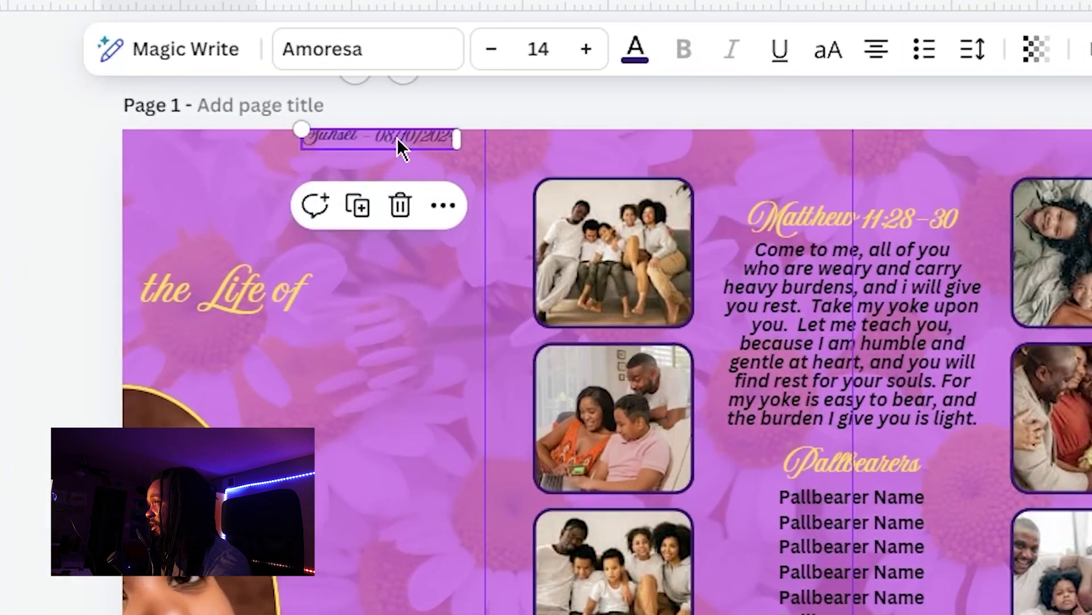
pyautogui.moveTo(397, 138); pyautogui.dragTo(405, 165)
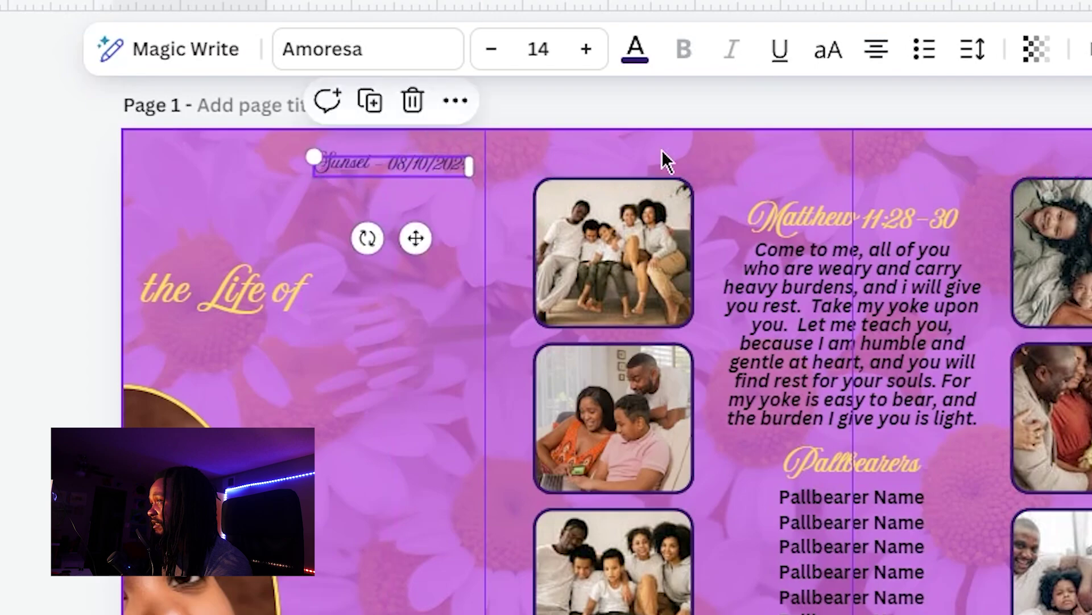
pyautogui.press('Escape')
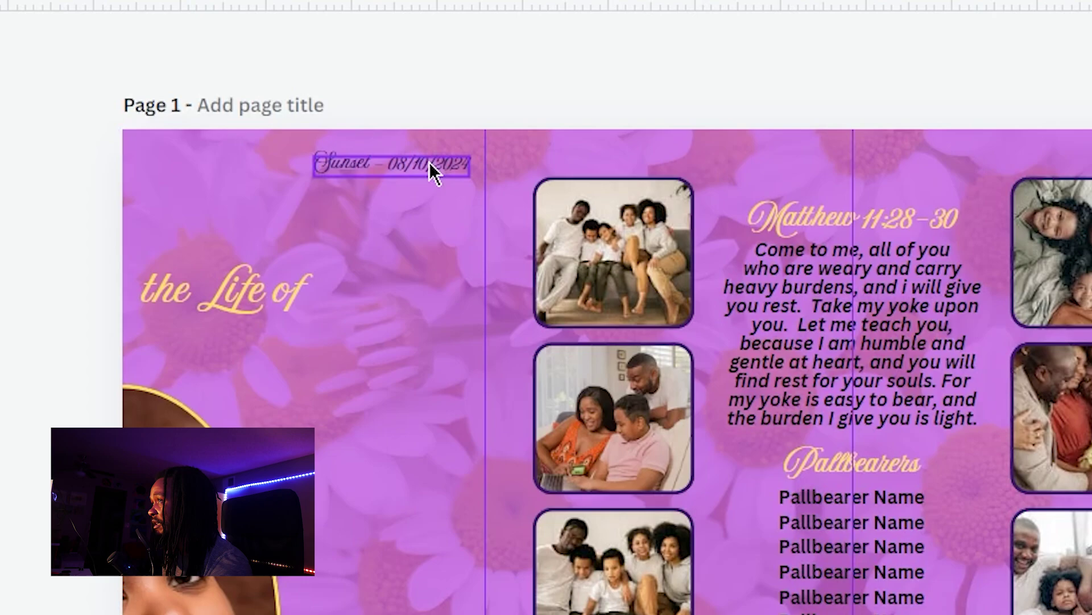
pyautogui.click(385, 165)
pyautogui.moveTo(395, 166); pyautogui.dragTo(385, 168)
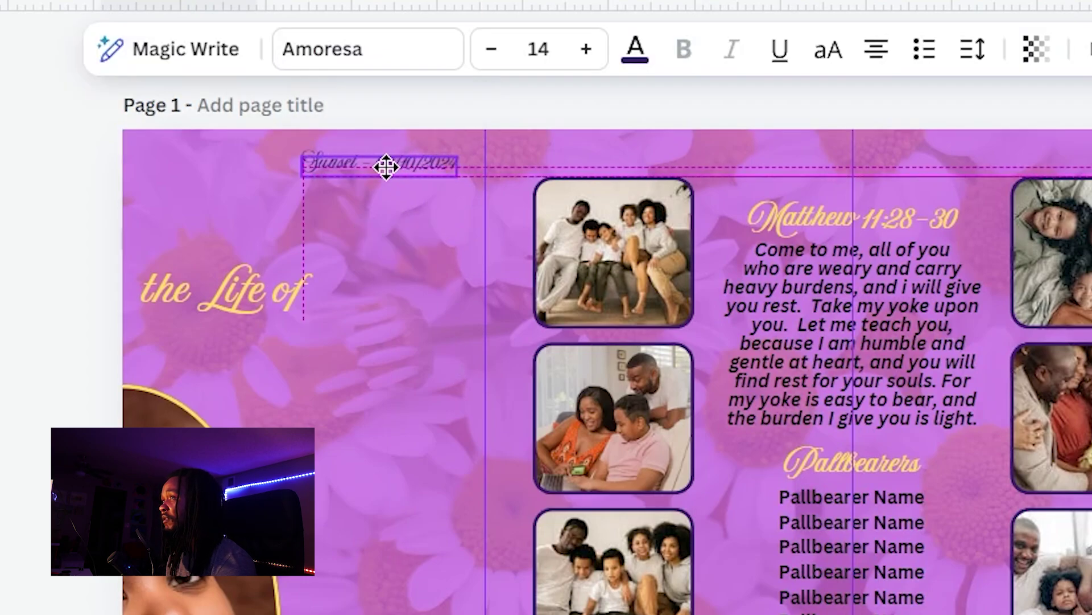